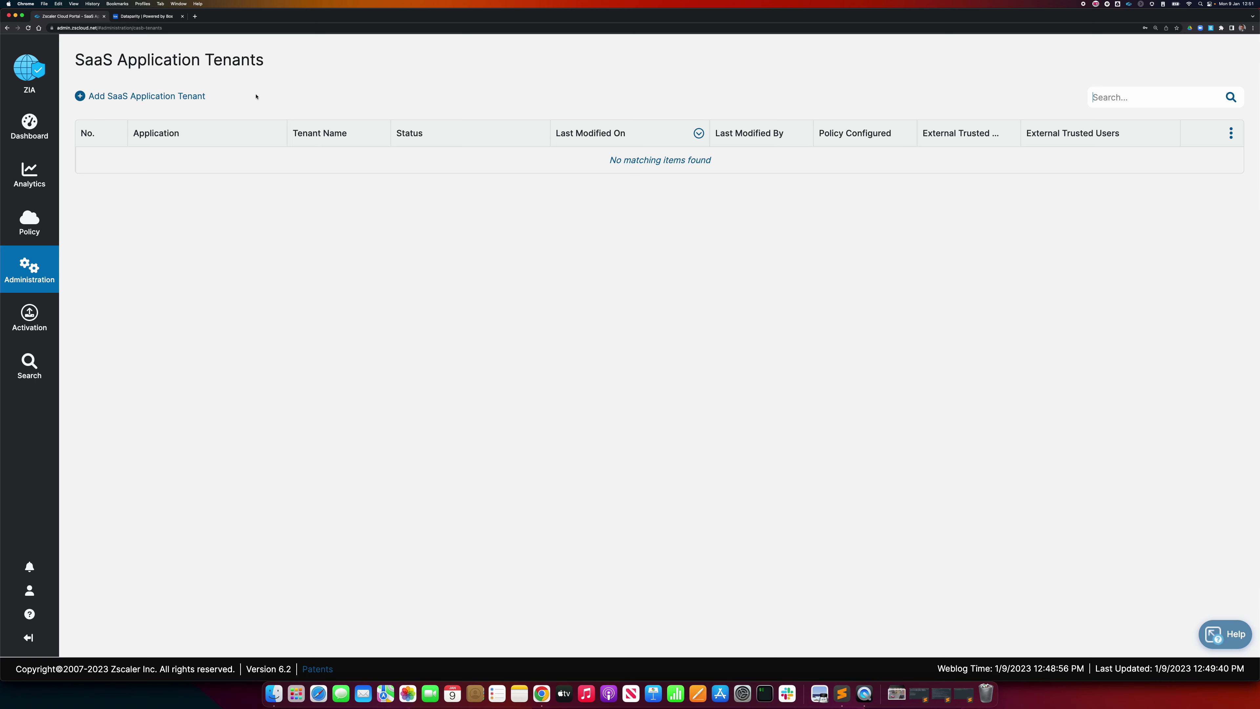
Step: Start a new SaaS application tenant with Box as the provider and name it dataparity
left_click(182, 97)
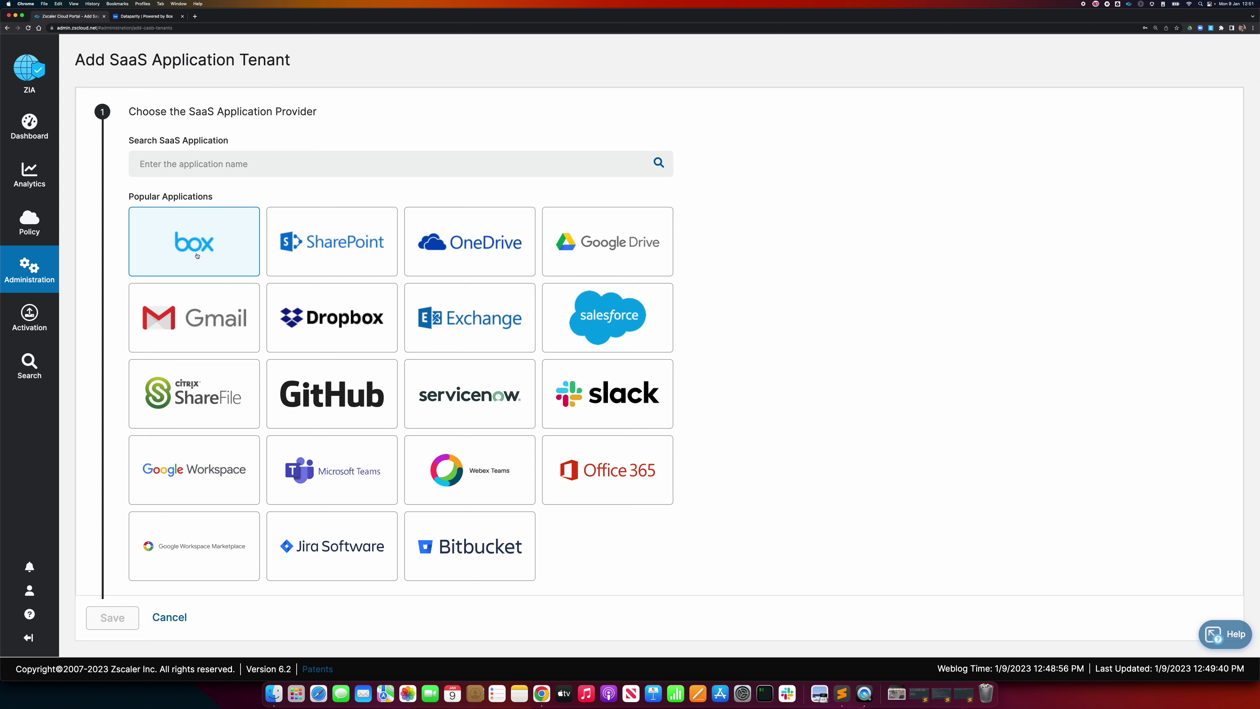
left_click(197, 254)
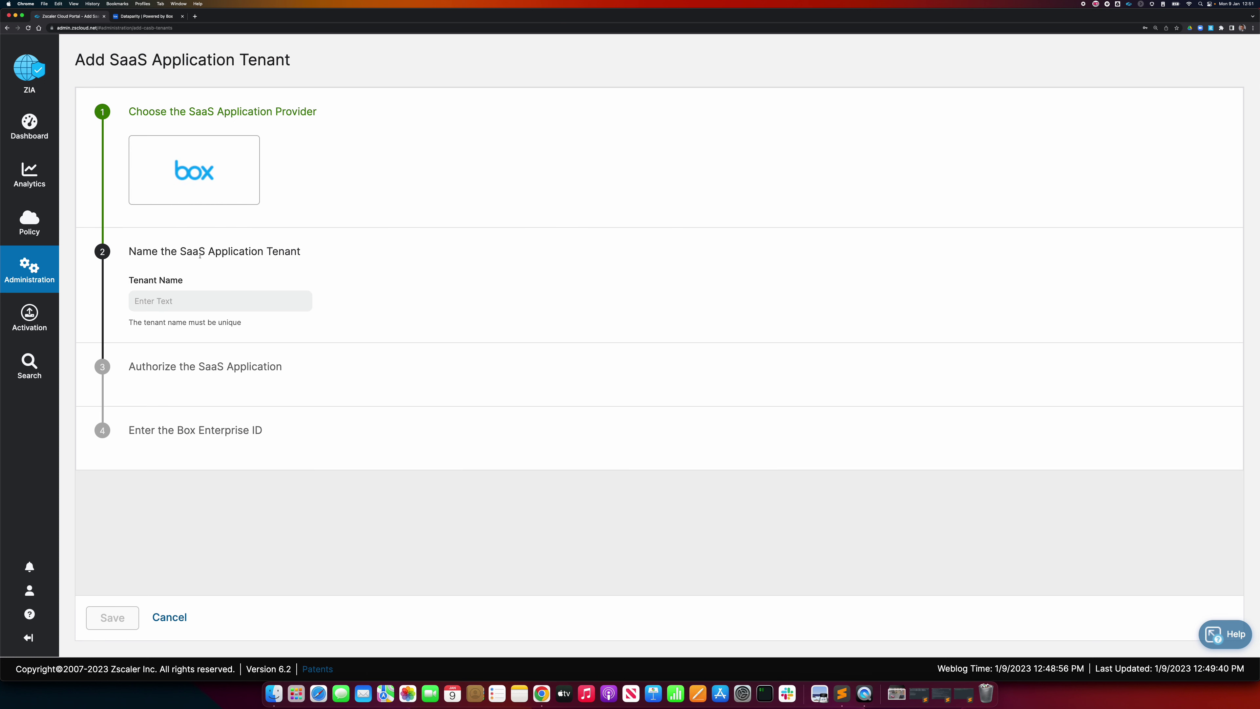
left_click(215, 305)
type("dataparity")
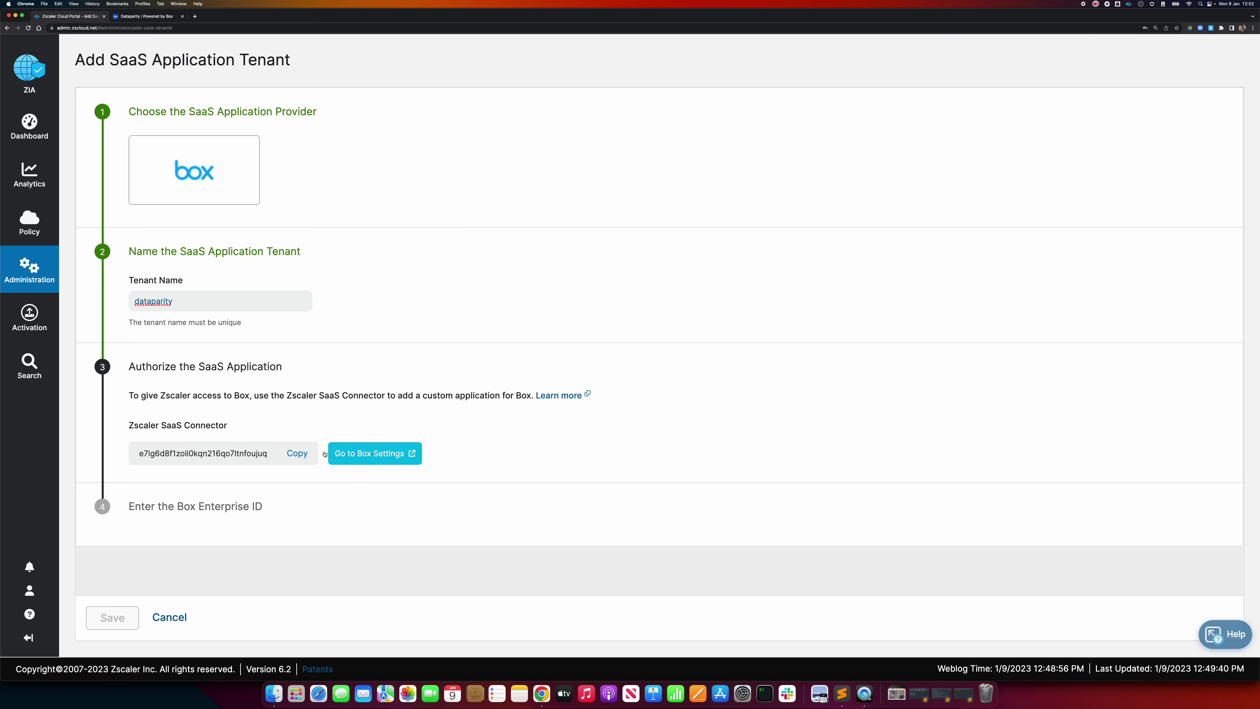
Step: Copy the Zscaler SaaS Connector ID, open the Box settings from the authorization section, and switch to the Box admin console
left_click(297, 453)
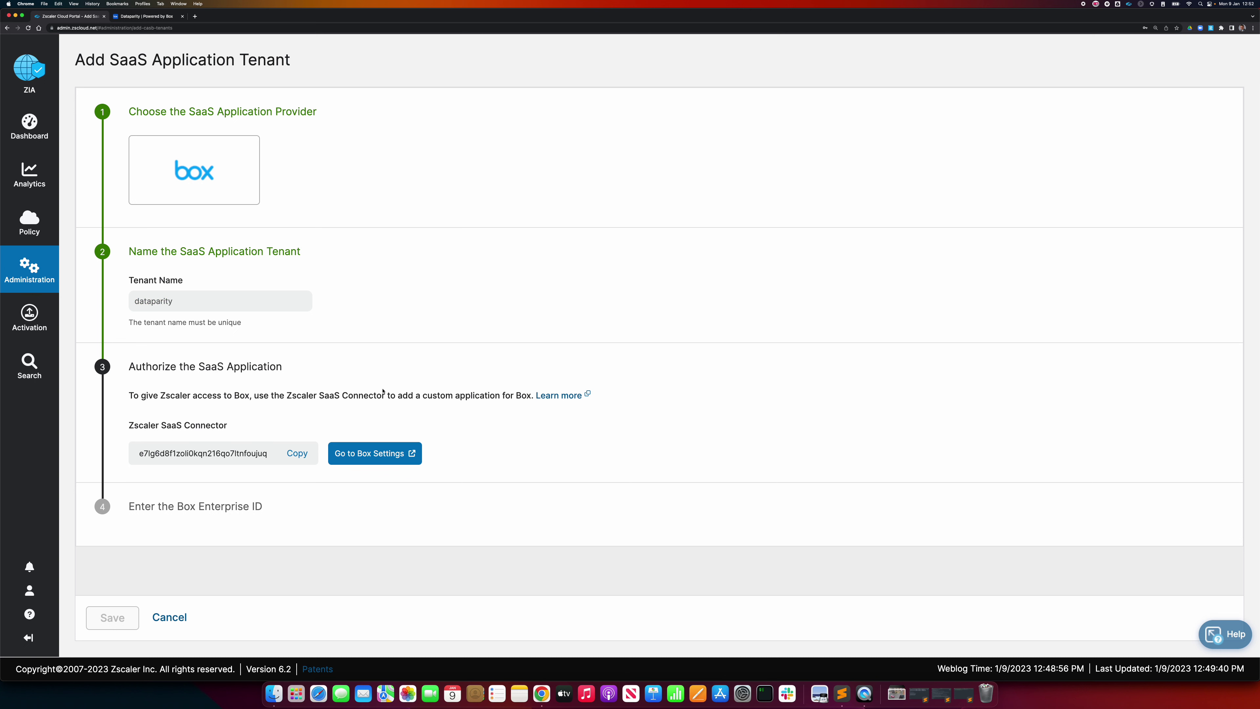
left_click(396, 458)
left_click(183, 17)
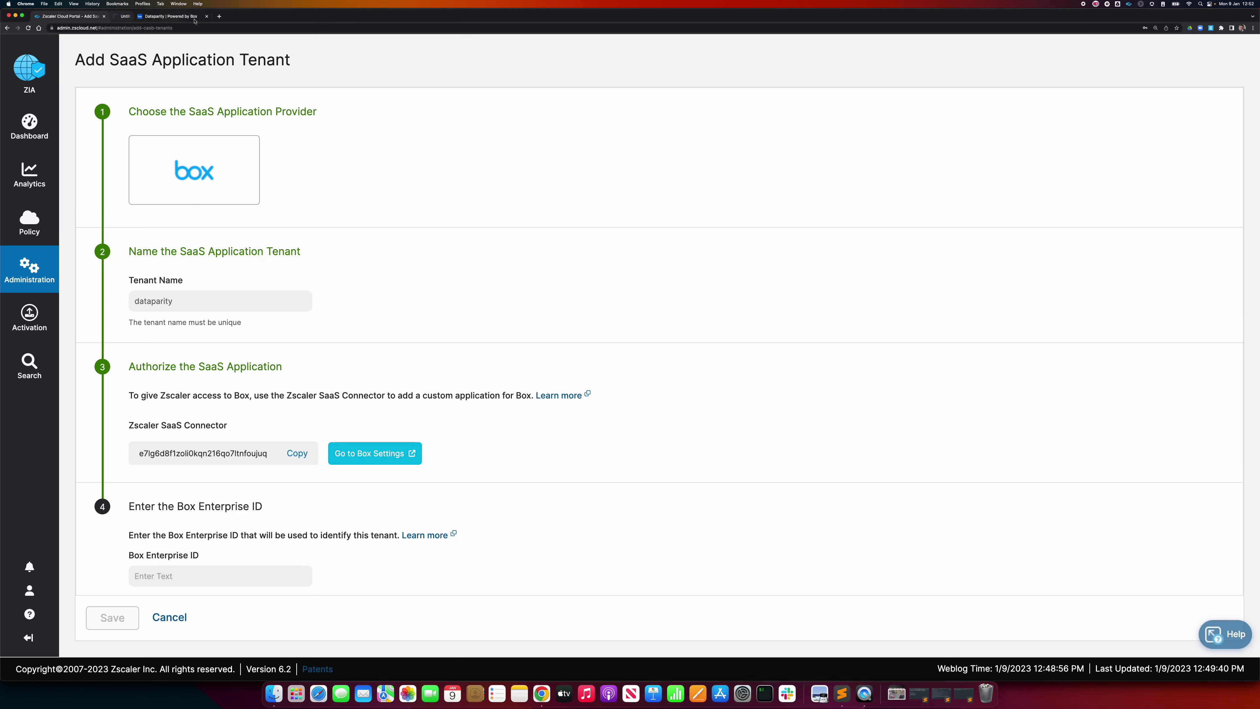
left_click(152, 19)
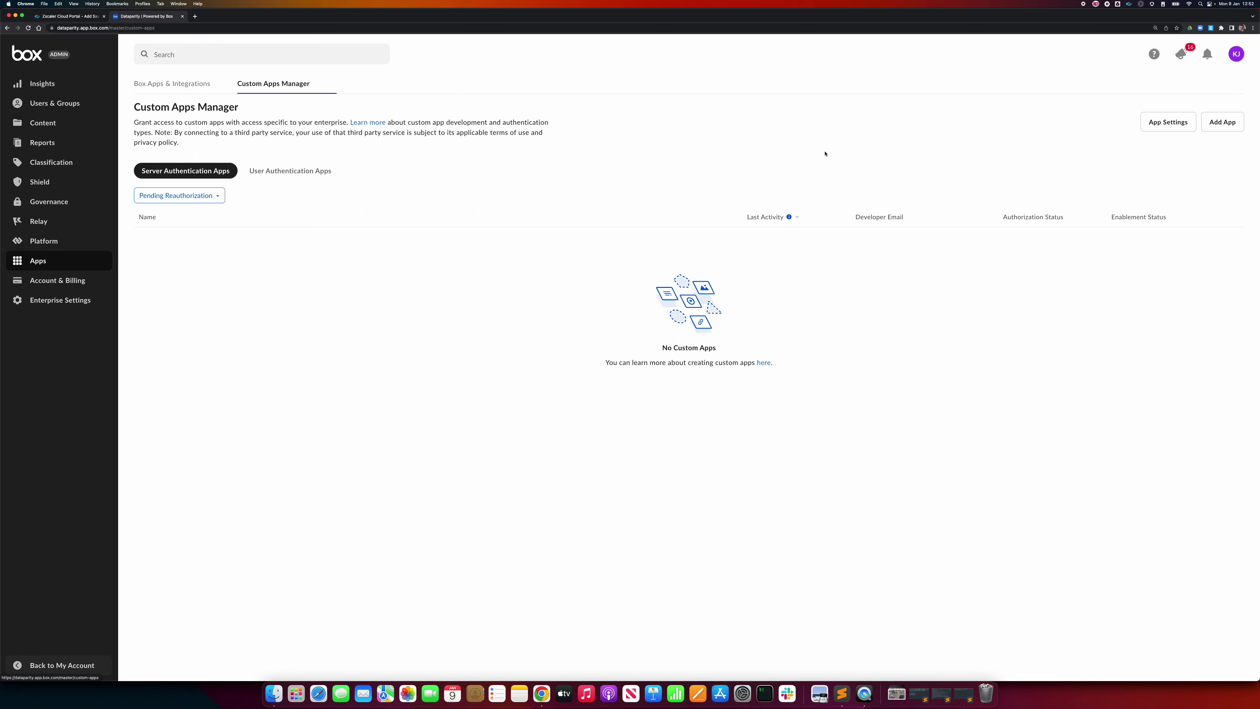
Step: Try to add and authorize a custom app in Box's Custom Apps Manager using the copied connector client ID
left_click(1229, 125)
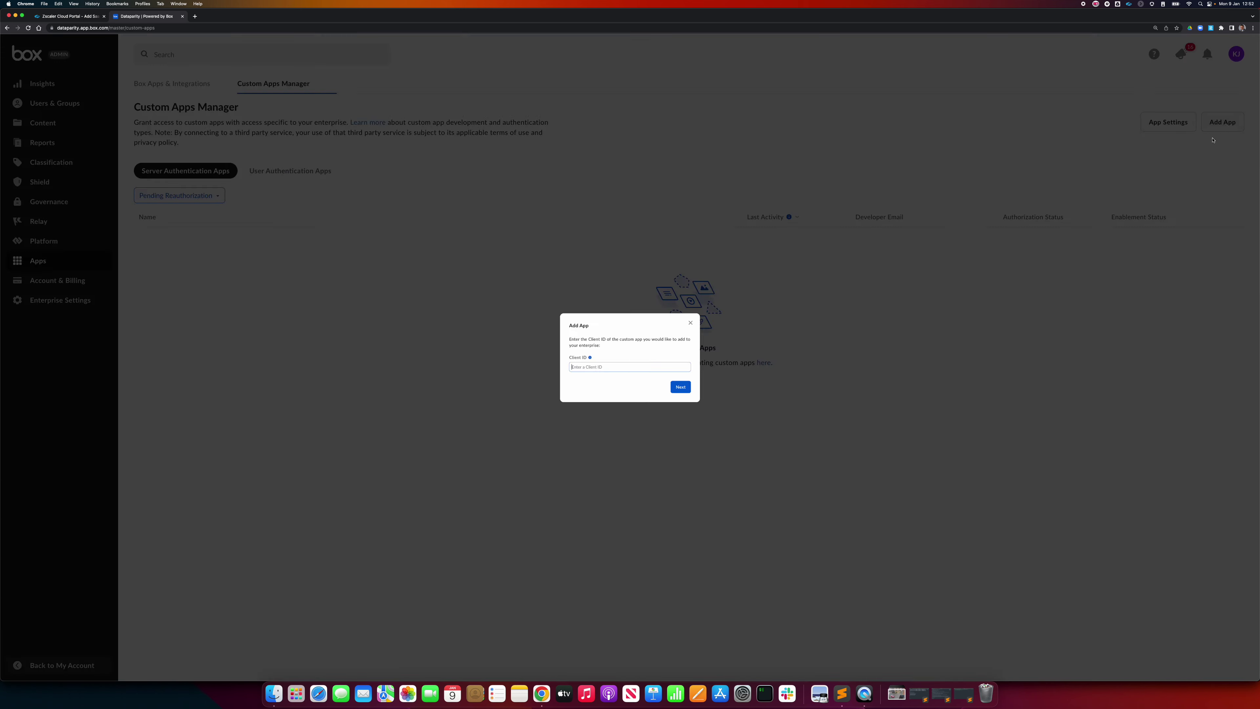
key("super+v")
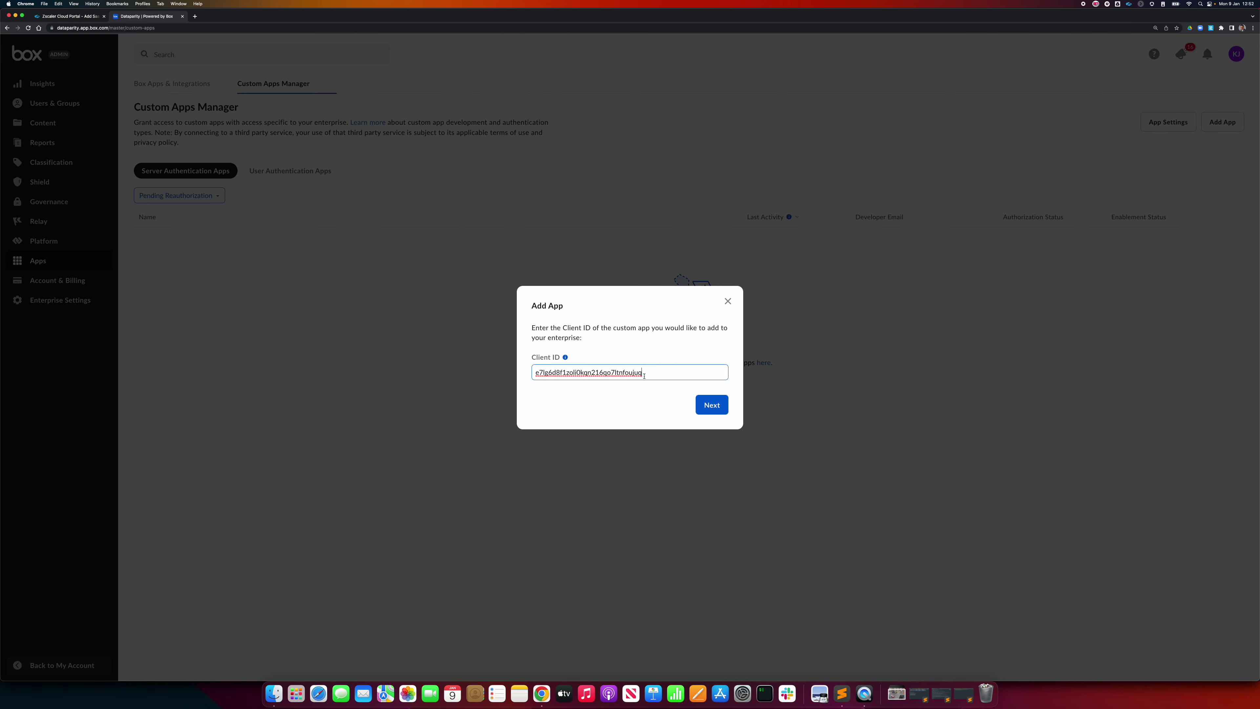
left_click(706, 405)
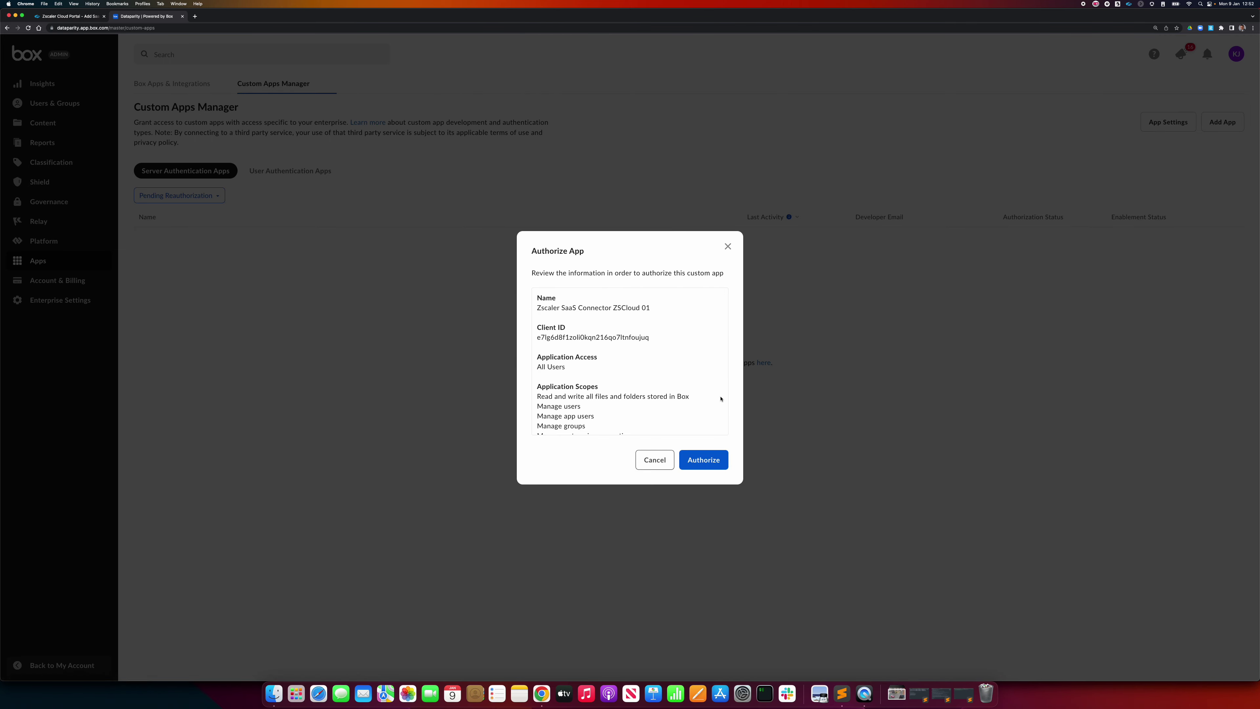
left_click(704, 460)
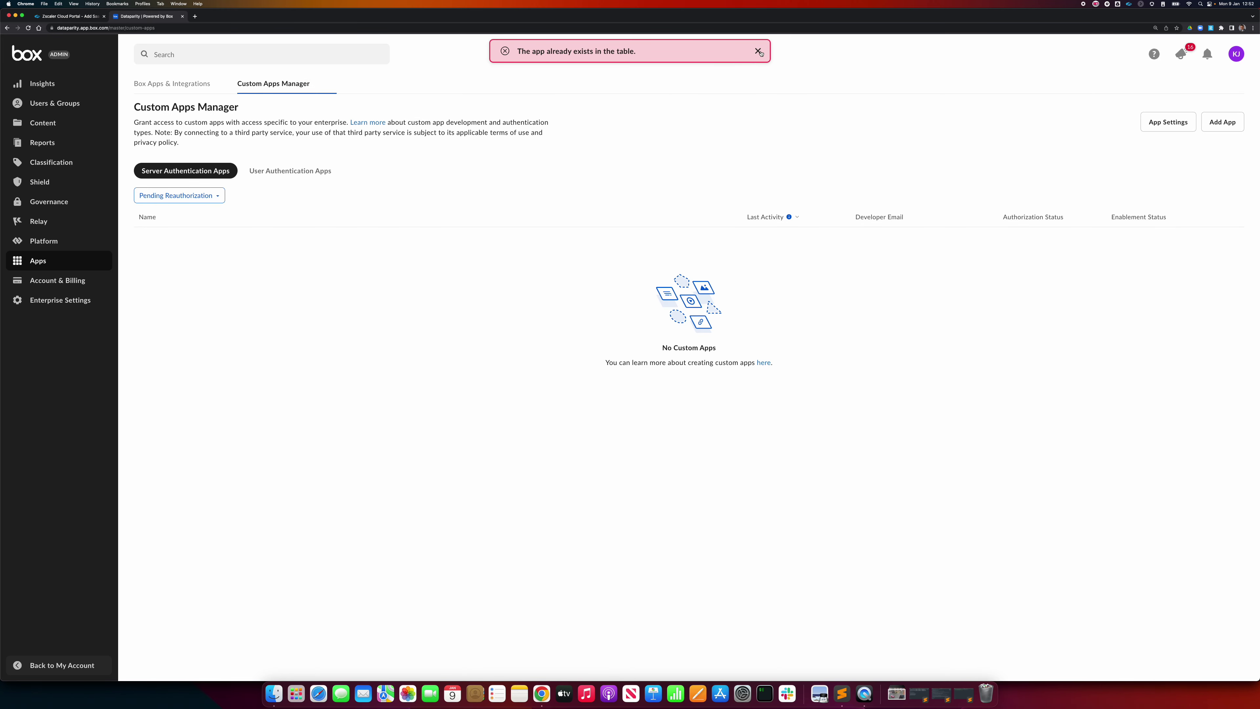
left_click(758, 51)
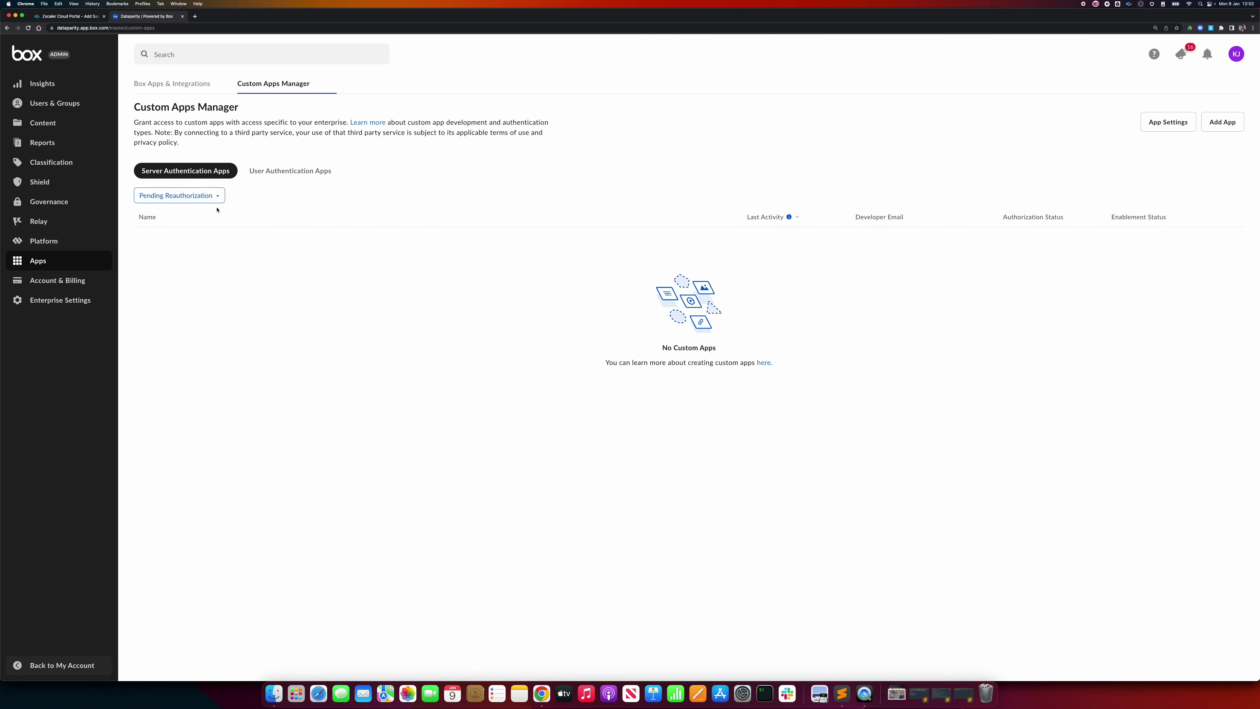
Step: Filter the server authentication apps in Custom Apps Manager to Any Authorization
left_click(217, 197)
left_click(217, 221)
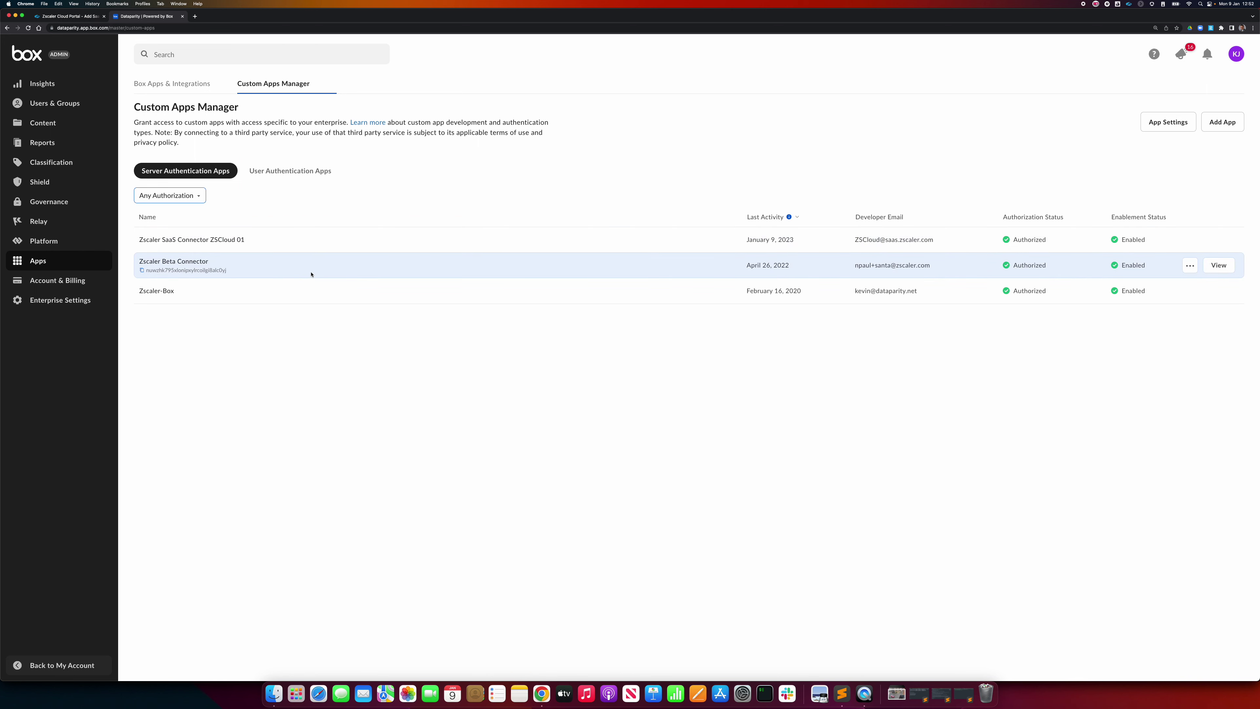
Step: Copy the Enterprise ID from the Box account and billing information
left_click(68, 281)
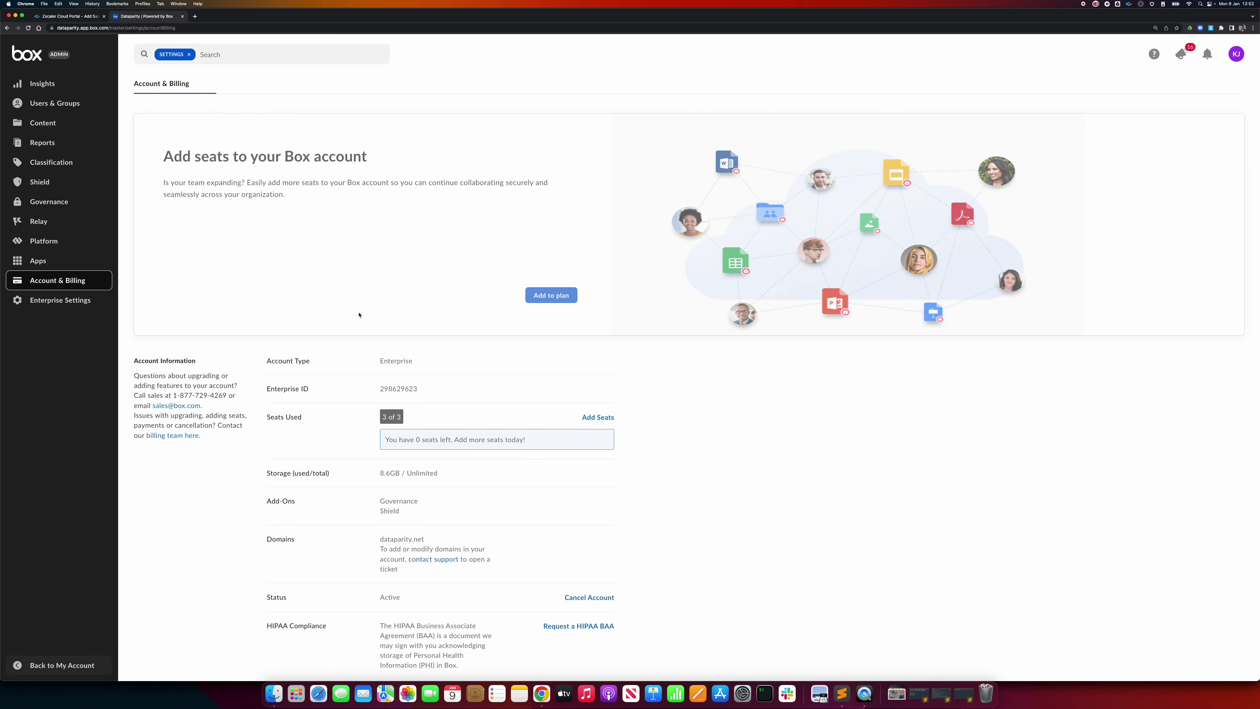
double_click(389, 390)
key("super+c")
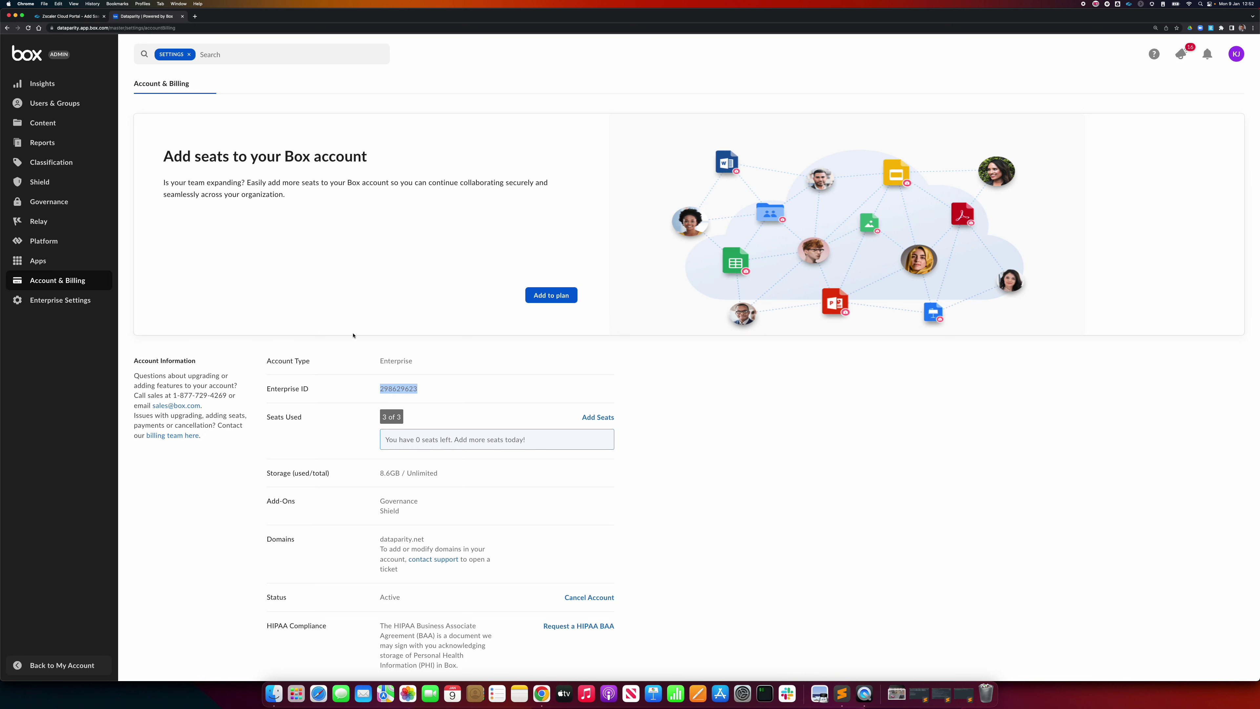
Step: Return to the Zscaler portal, paste the copied ID as the Box Enterprise ID, and save the tenant
left_click(68, 15)
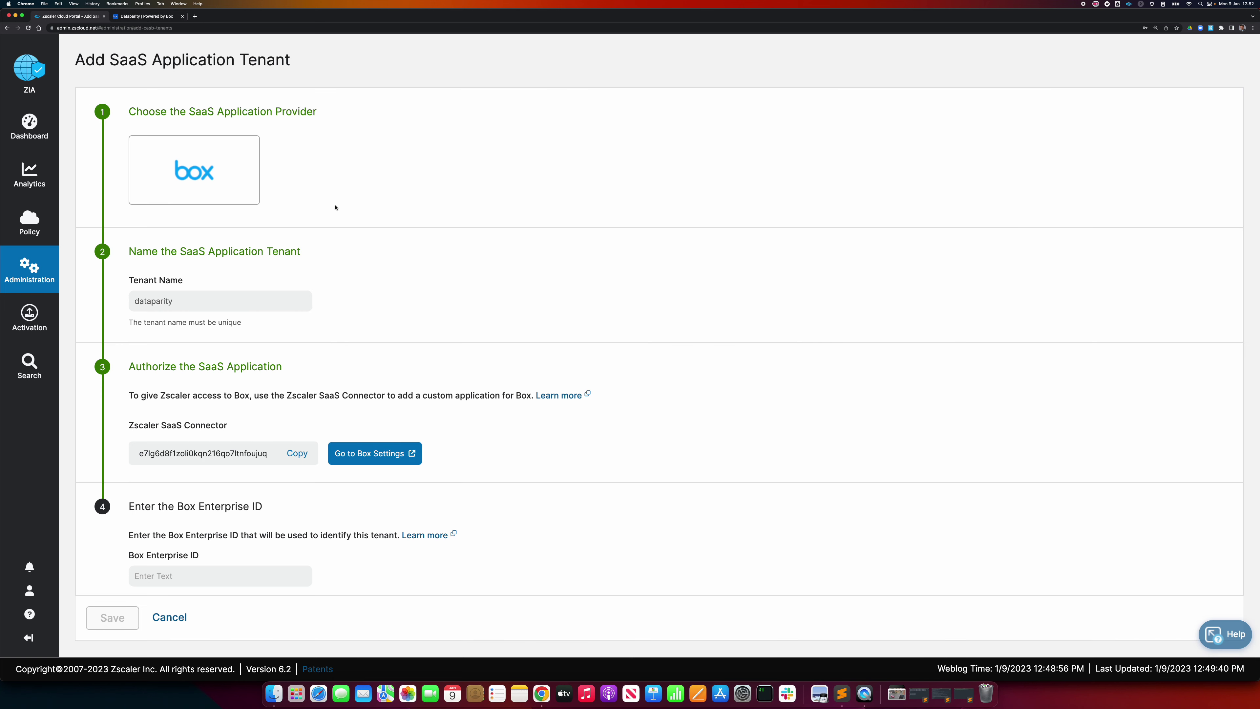
left_click(234, 569)
key("super+v")
left_click(116, 620)
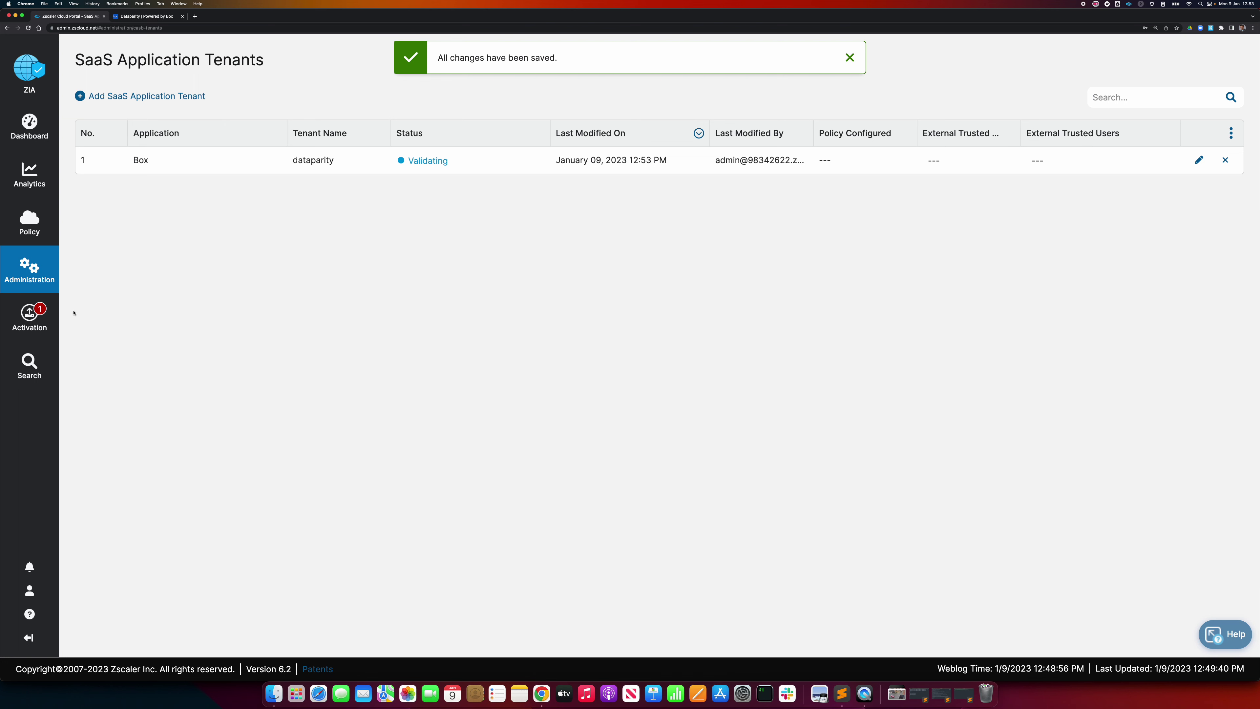
Step: Activate the pending configuration changes and refresh the SaaS application tenants list
mouse_move(40, 317)
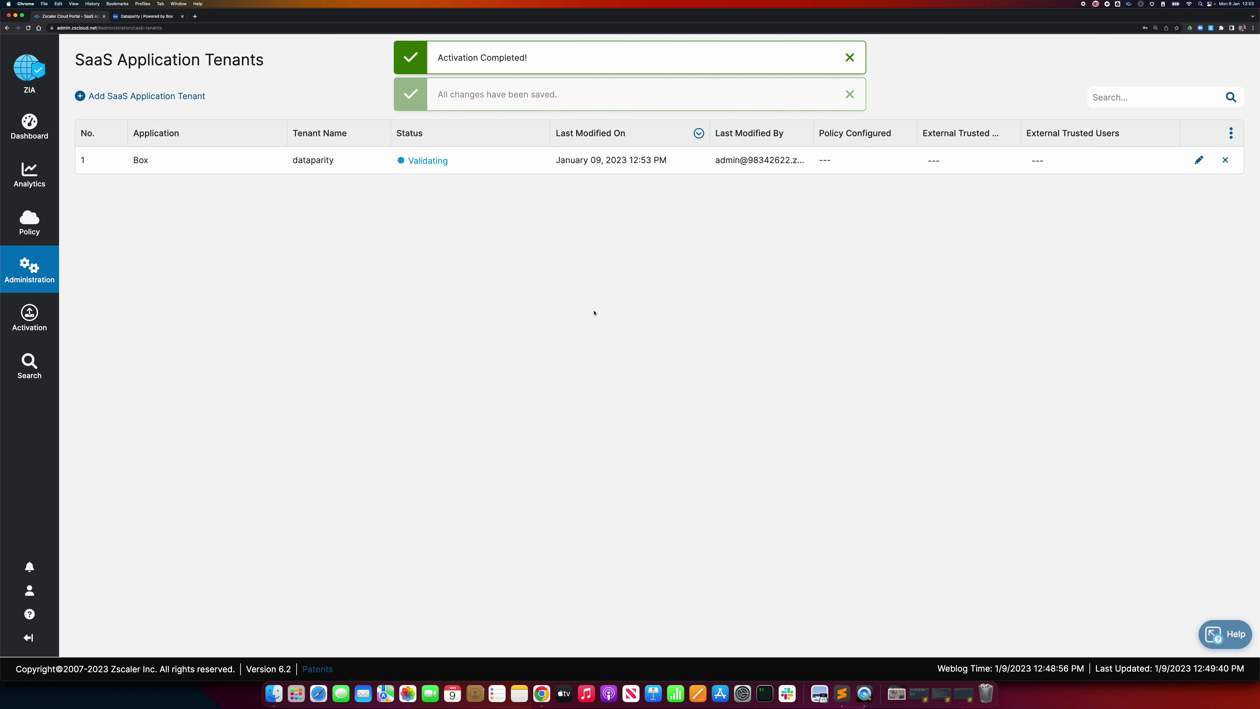
left_click(850, 58)
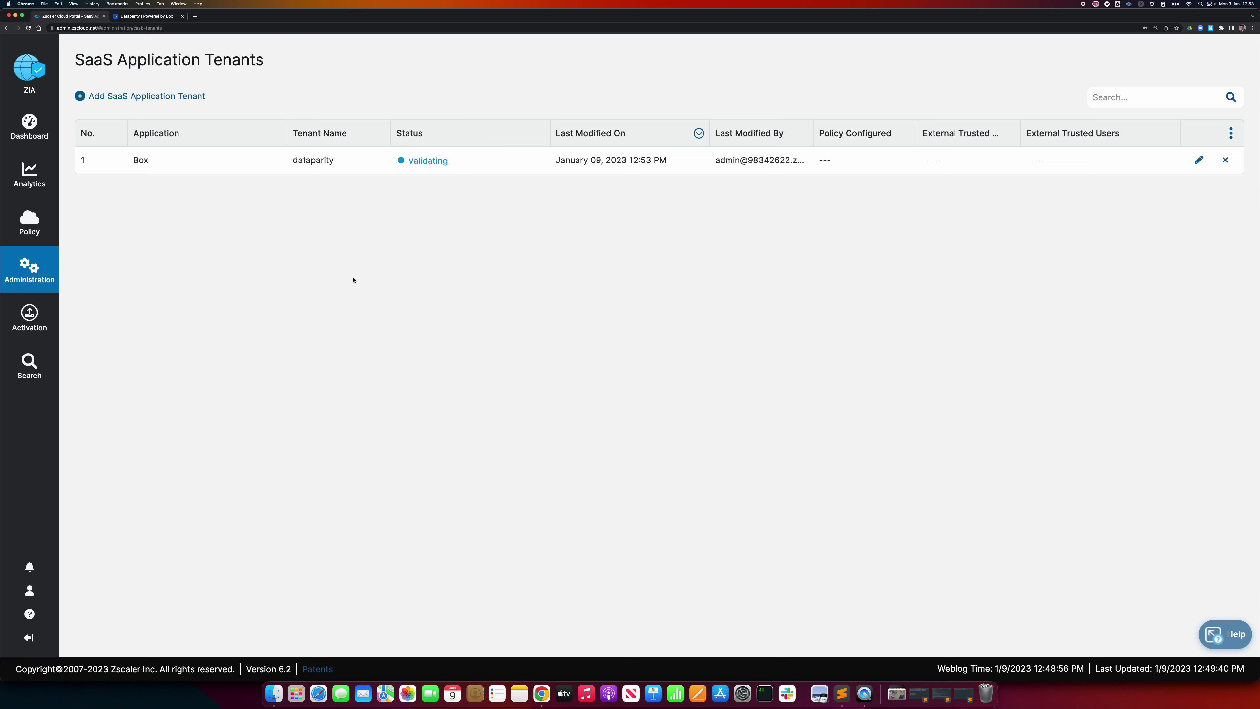
left_click(19, 58)
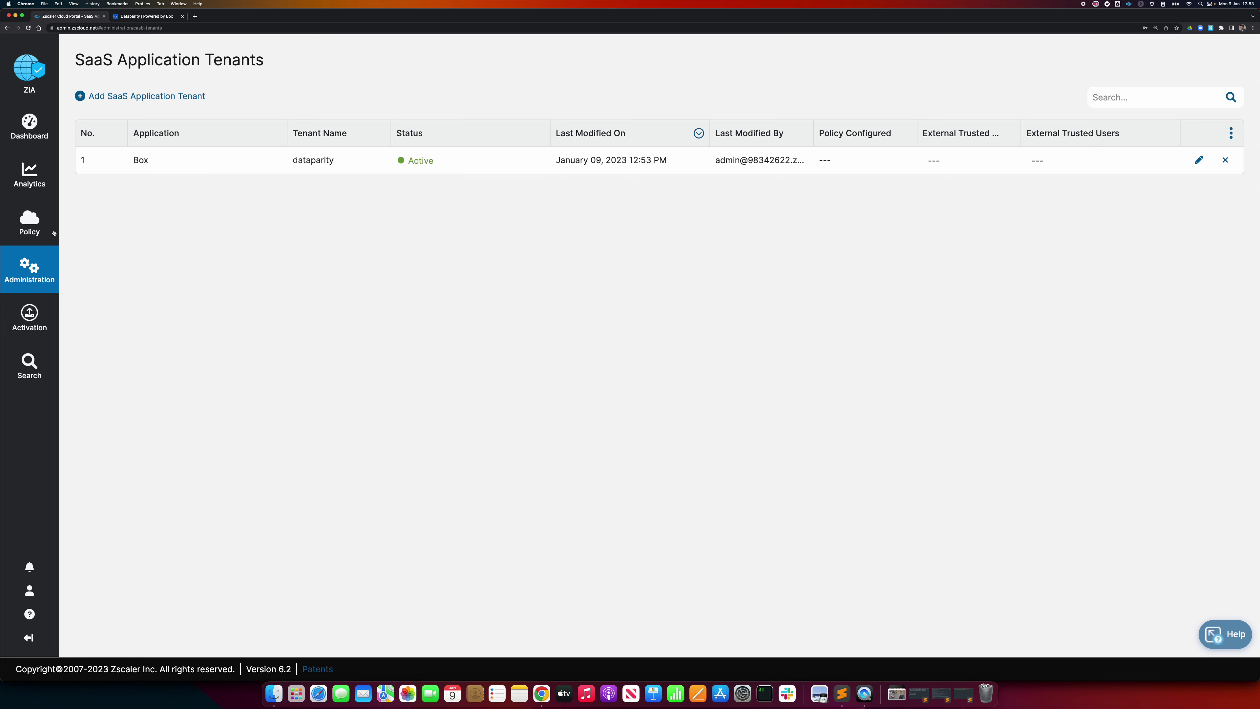
Step: Review the predefined DLP dictionaries and the list of DLP engines
mouse_move(49, 268)
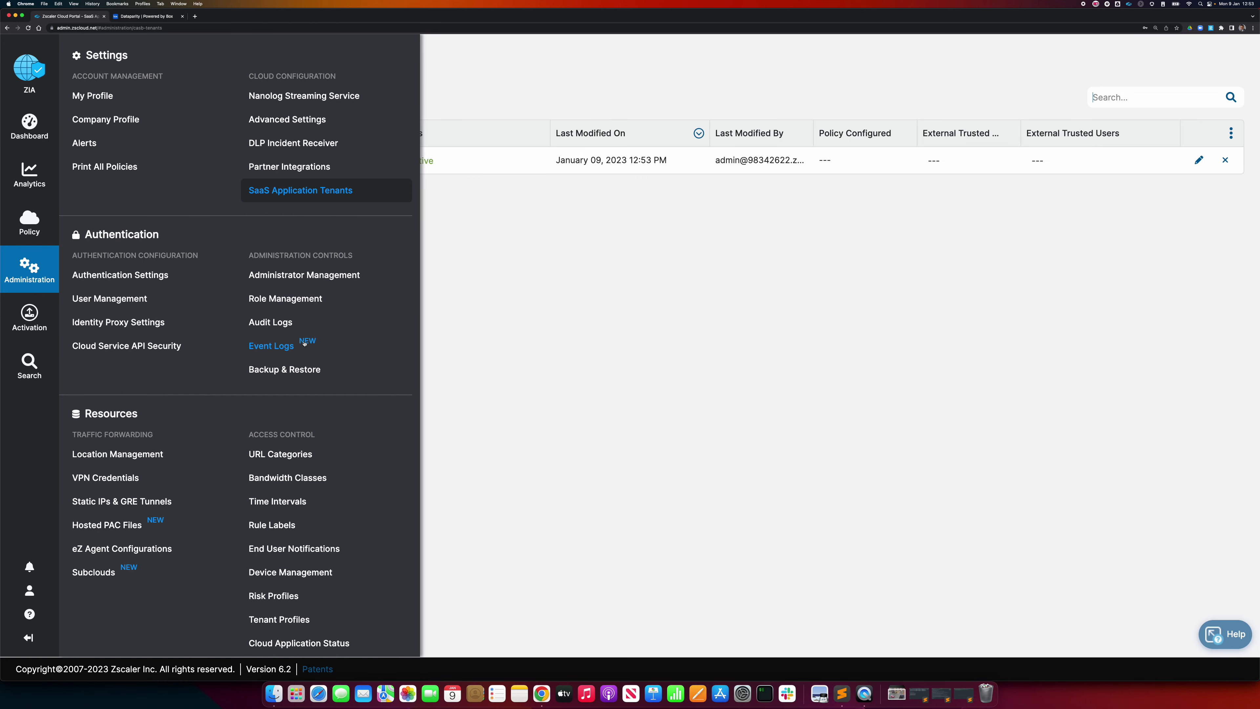
scroll(304, 342, "down", 5)
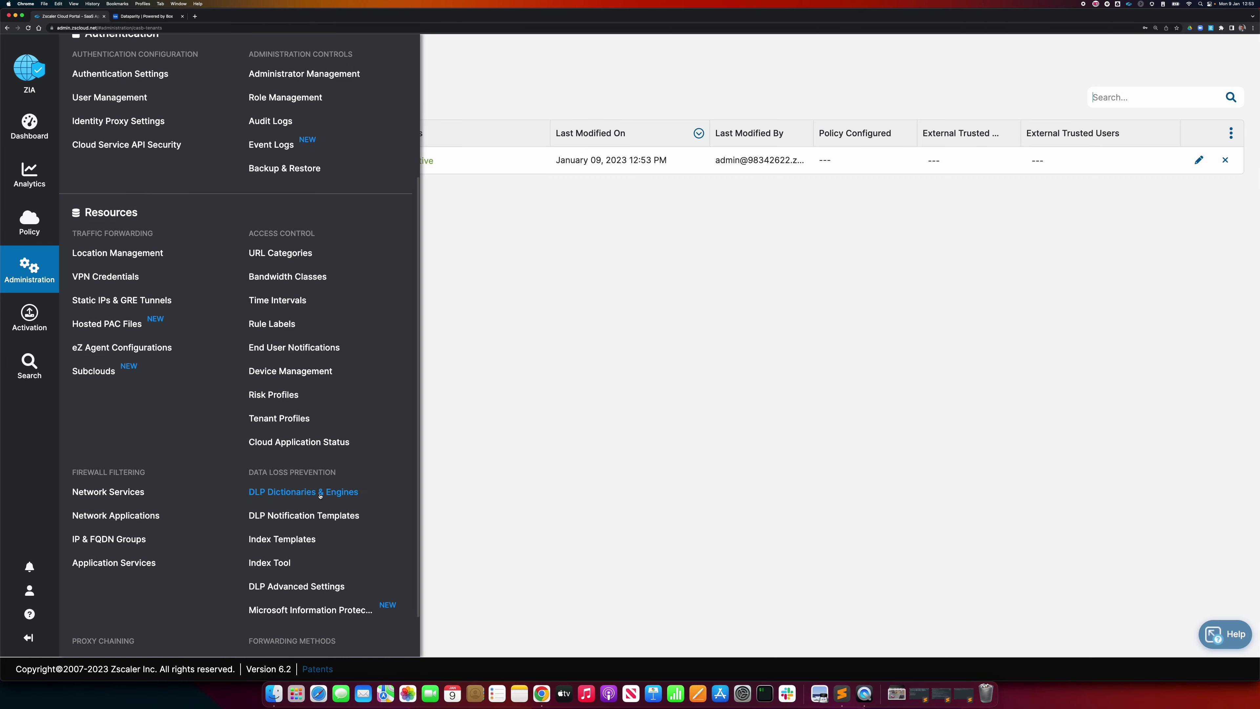
left_click(320, 492)
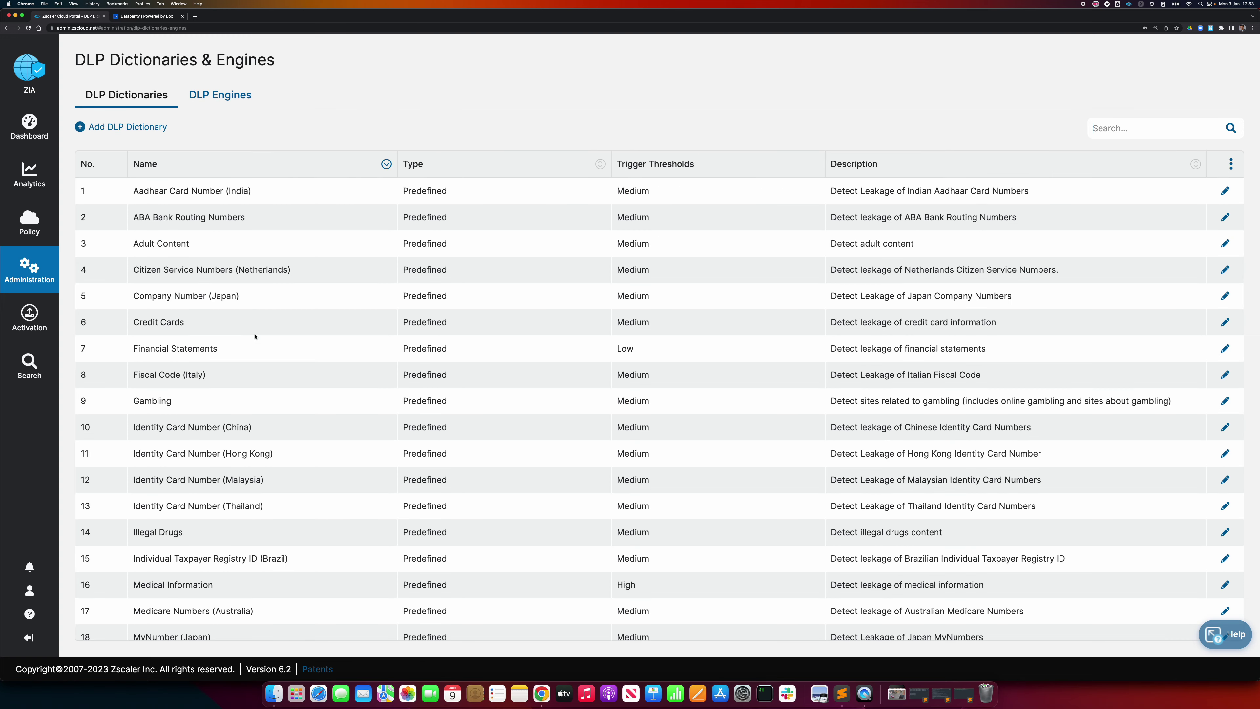
scroll(232, 546, "down", 3)
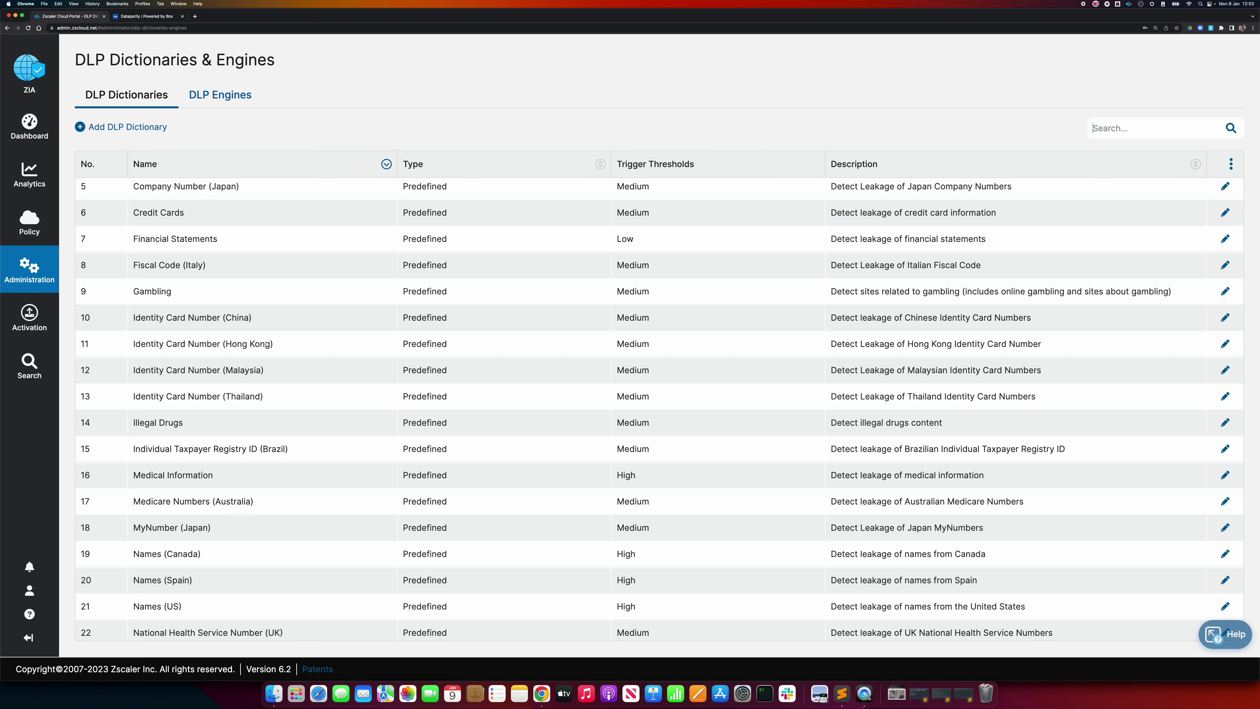
scroll(268, 380, "down", 3)
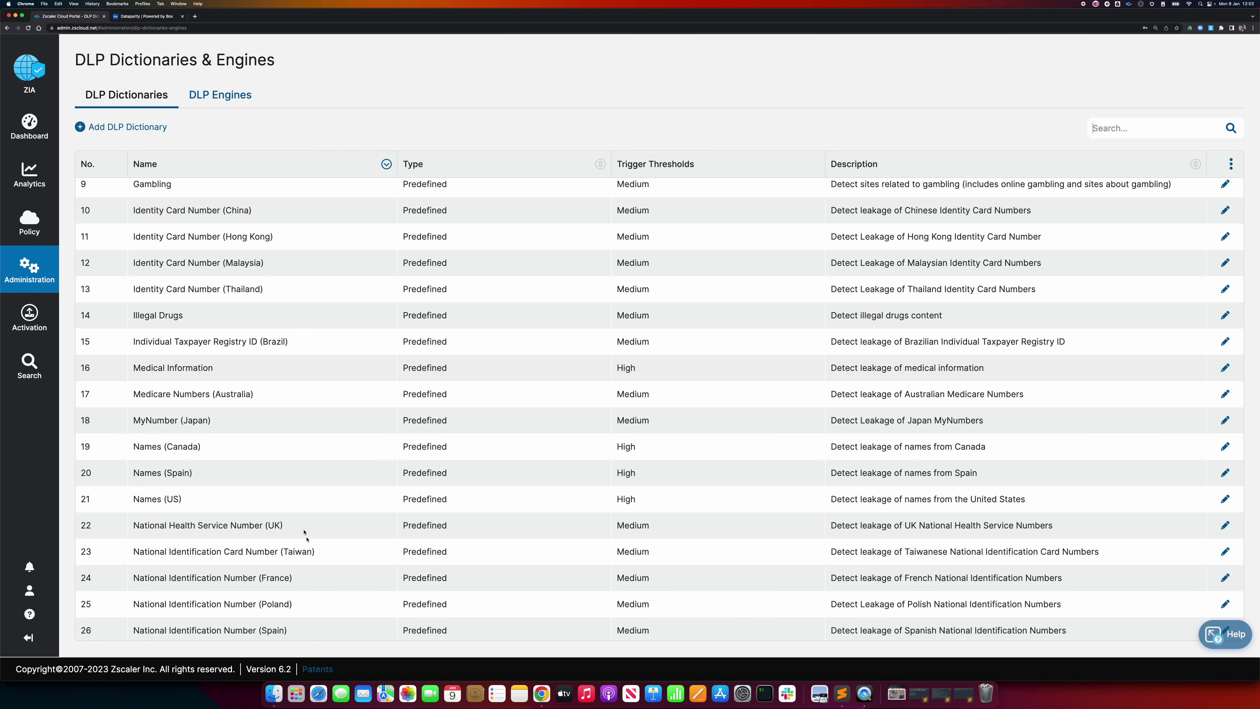
scroll(305, 533, "down", 10)
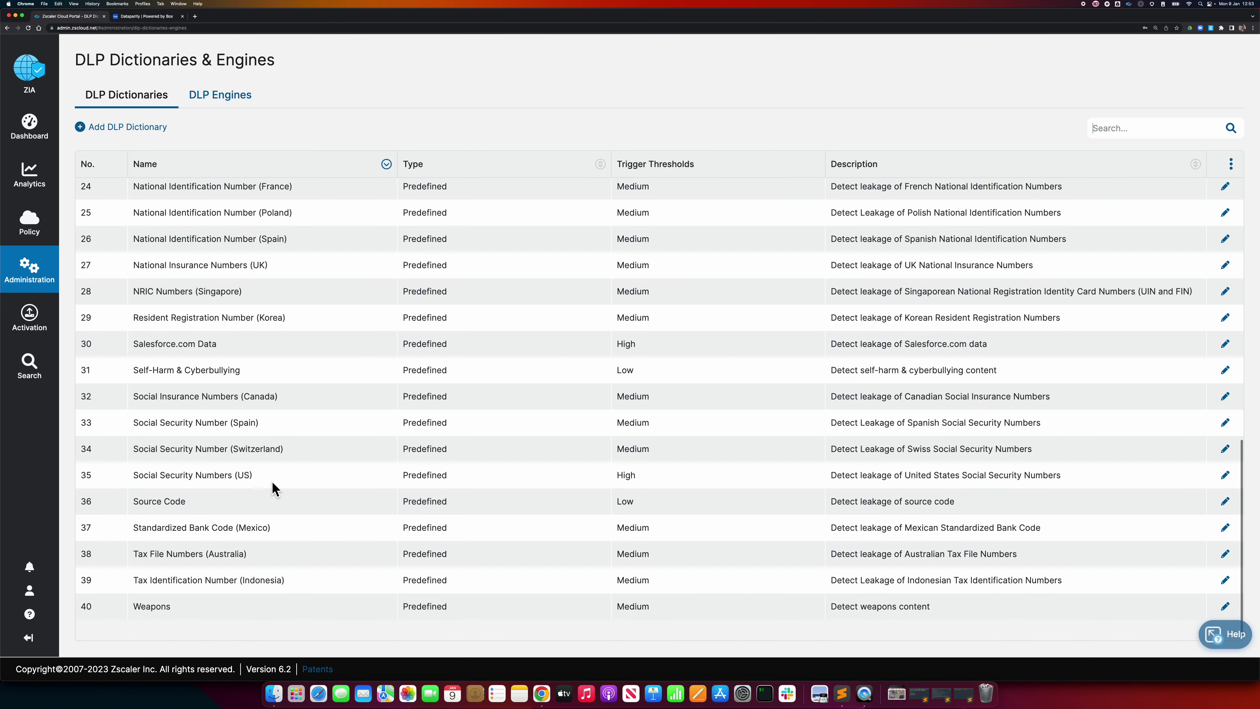
scroll(273, 491, "down", 1)
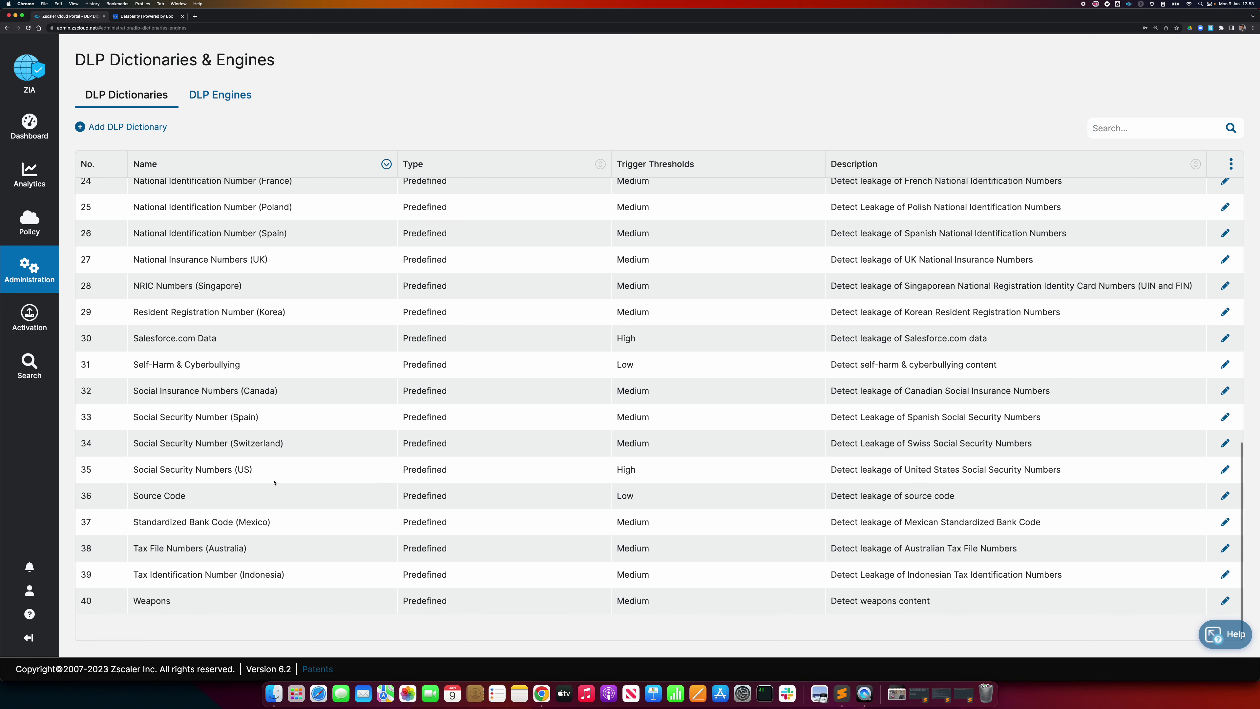
left_click(223, 96)
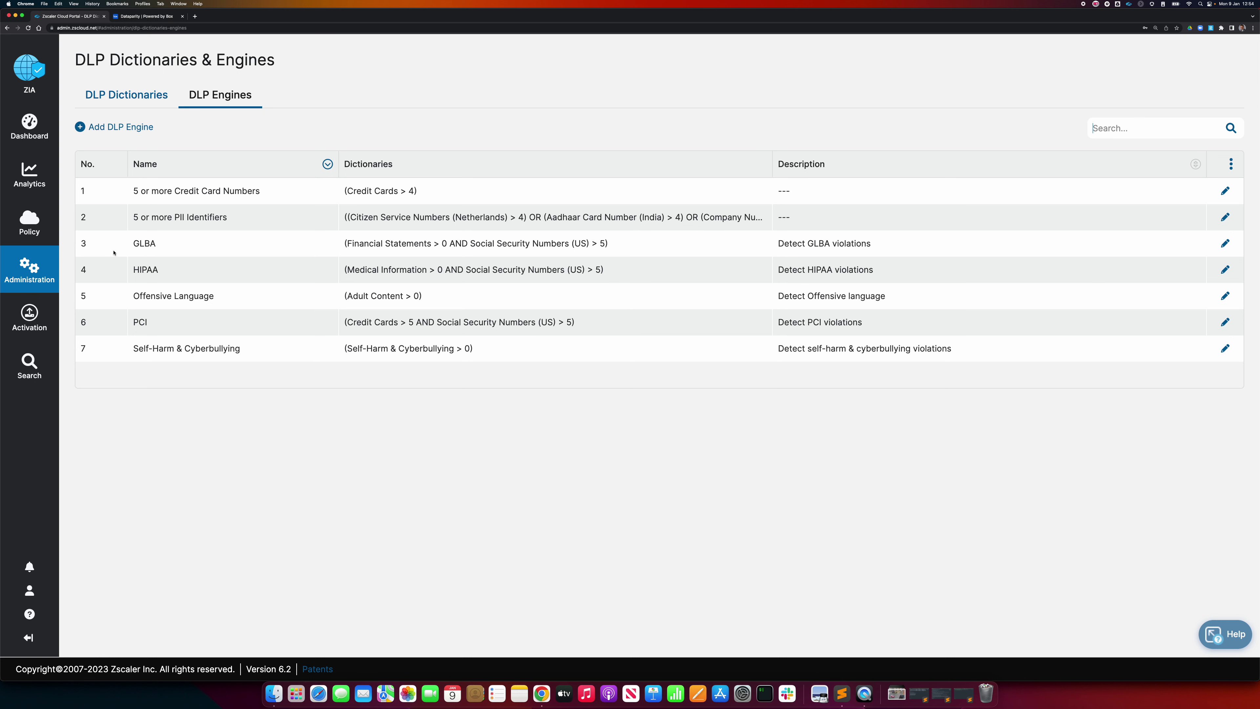
Step: Start a new Data Loss Prevention rule for File Sharing in SaaS Security API Control
mouse_move(41, 231)
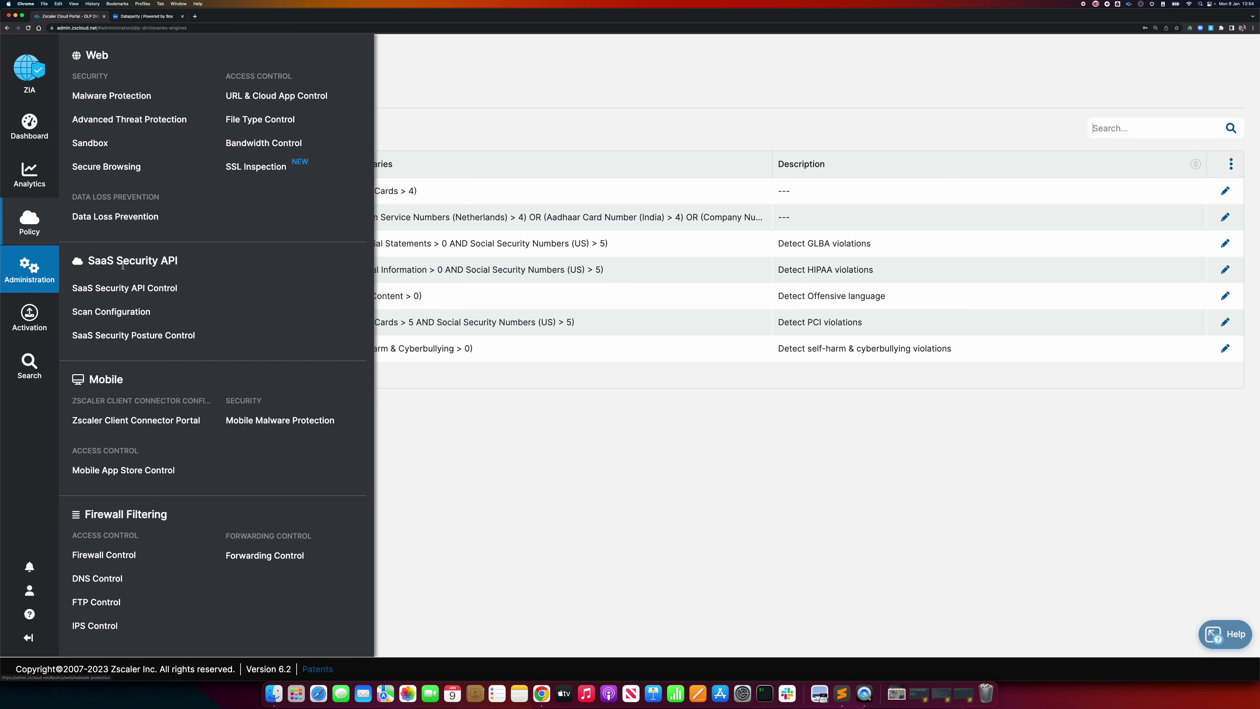
left_click(130, 289)
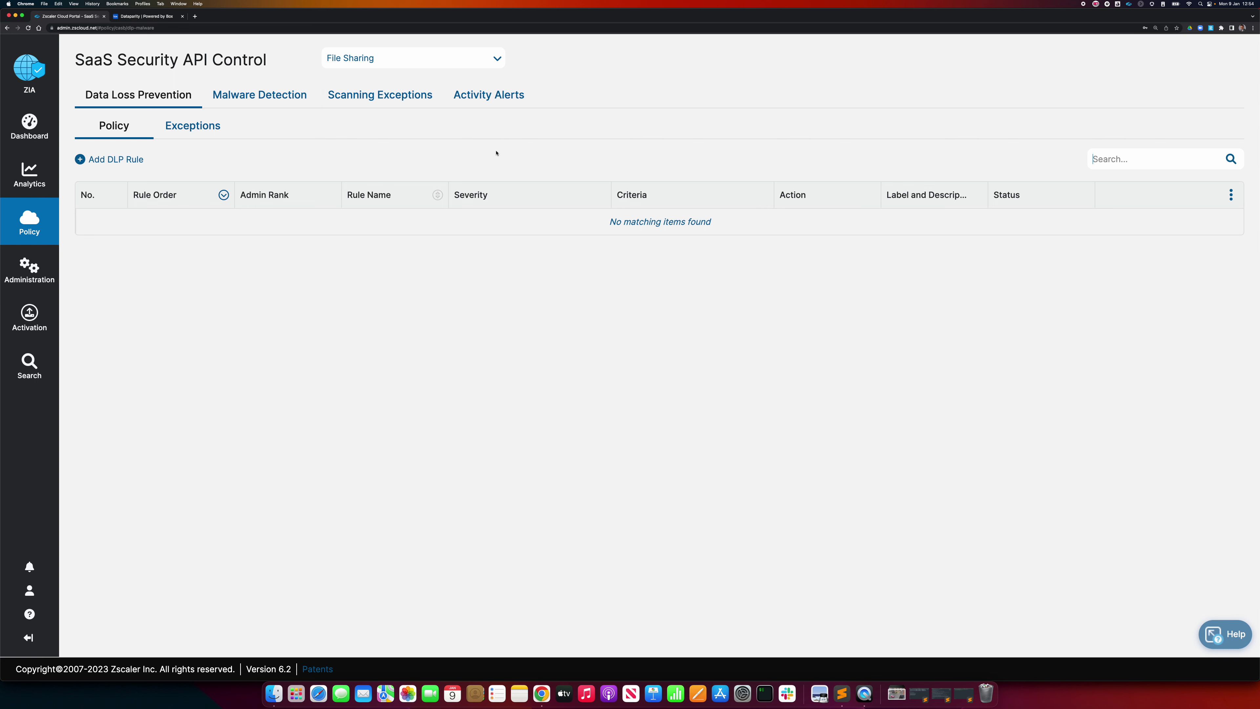
left_click(119, 160)
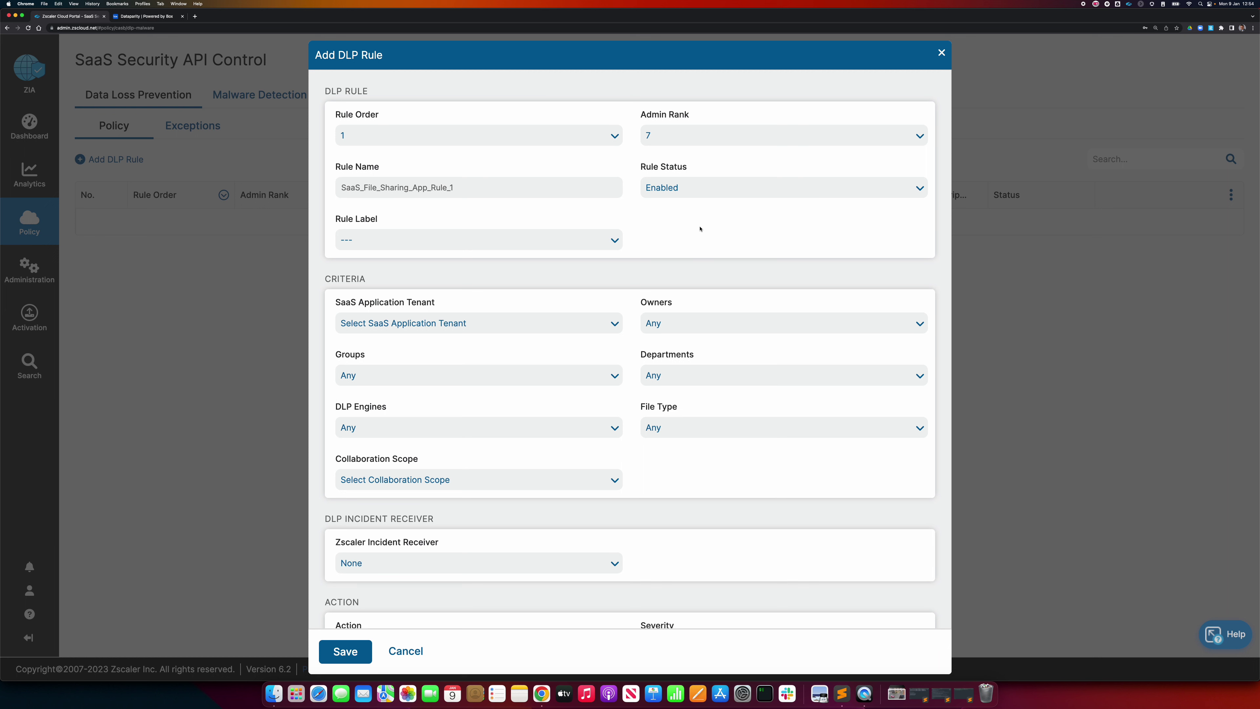
Step: Set the DLP rule's SaaS application tenant to the Box tenant dataparity
left_click(511, 322)
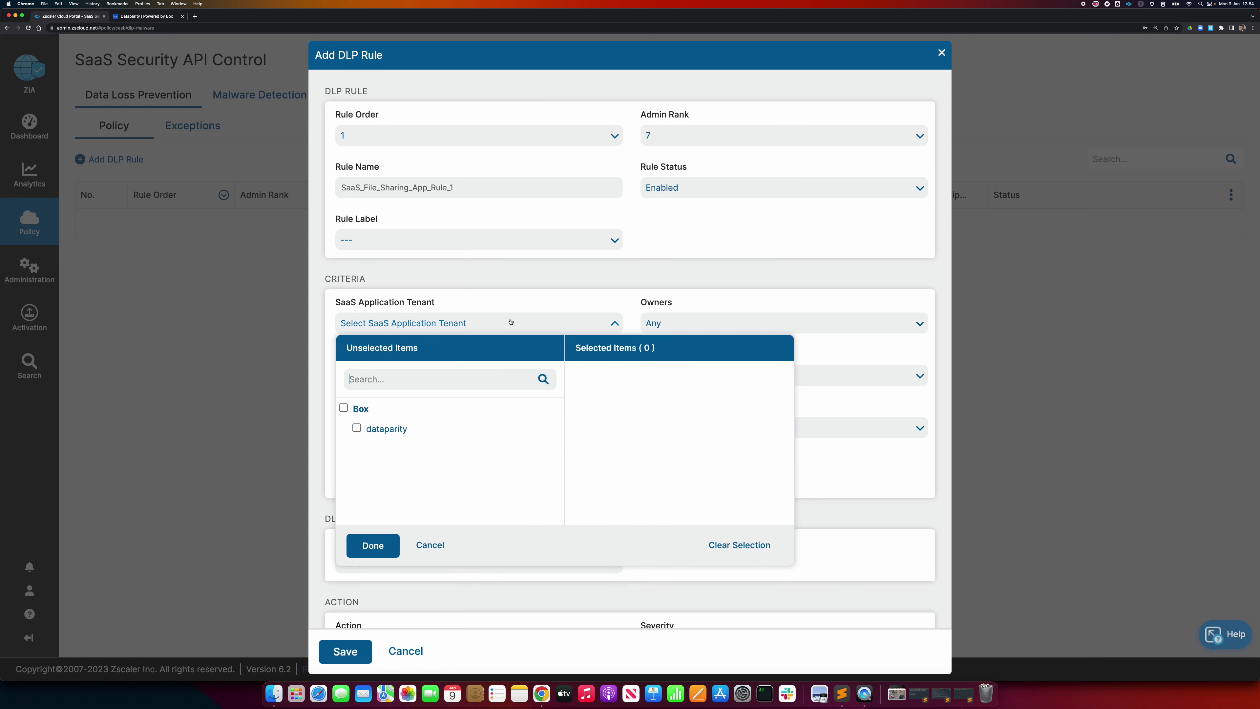
left_click(369, 429)
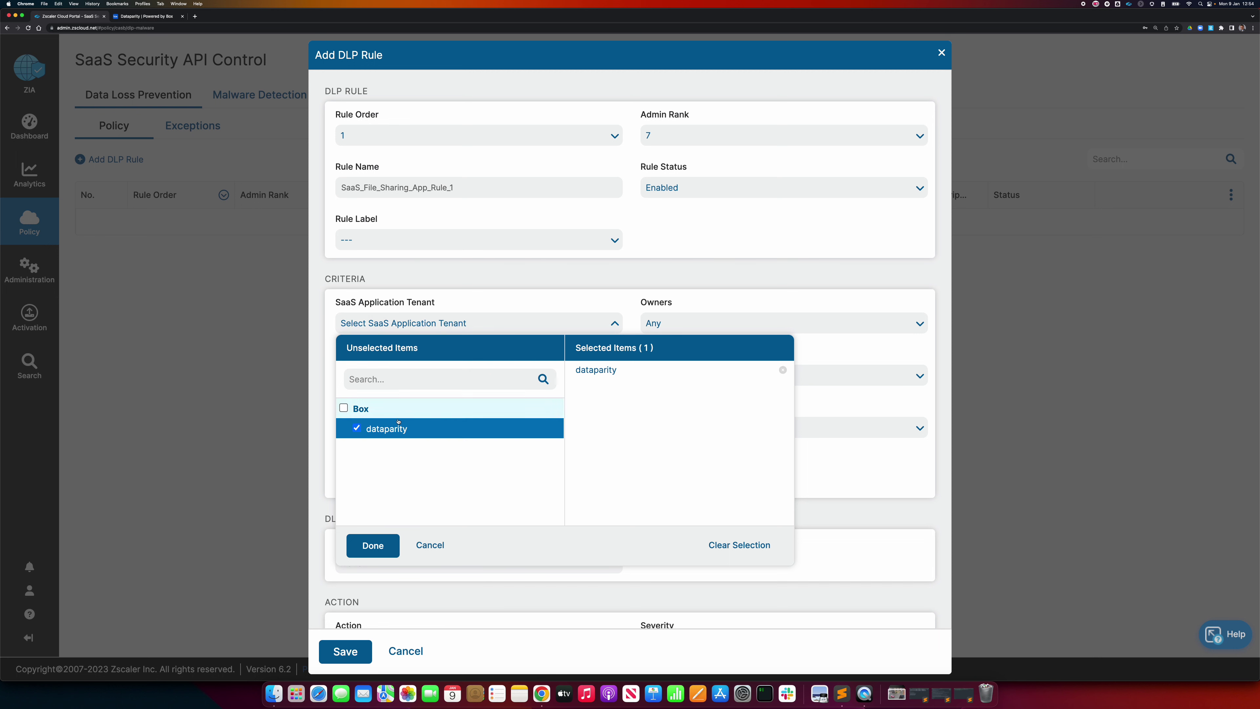
left_click(381, 549)
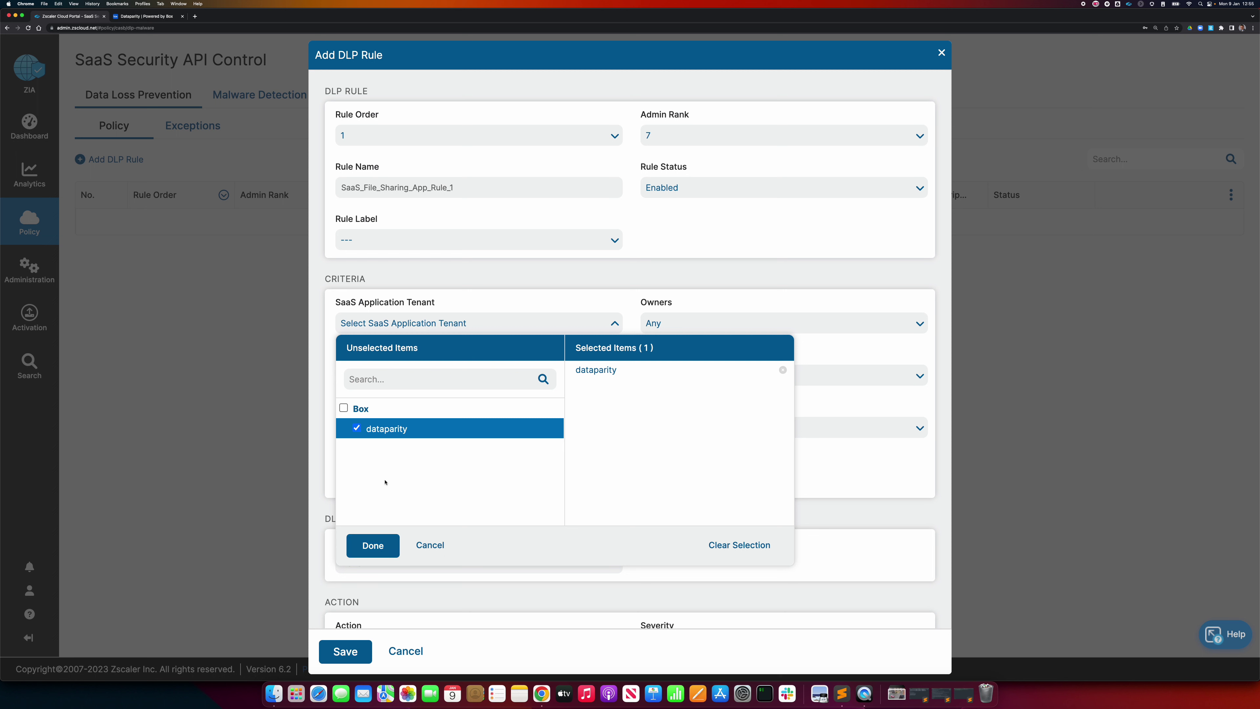
left_click(379, 546)
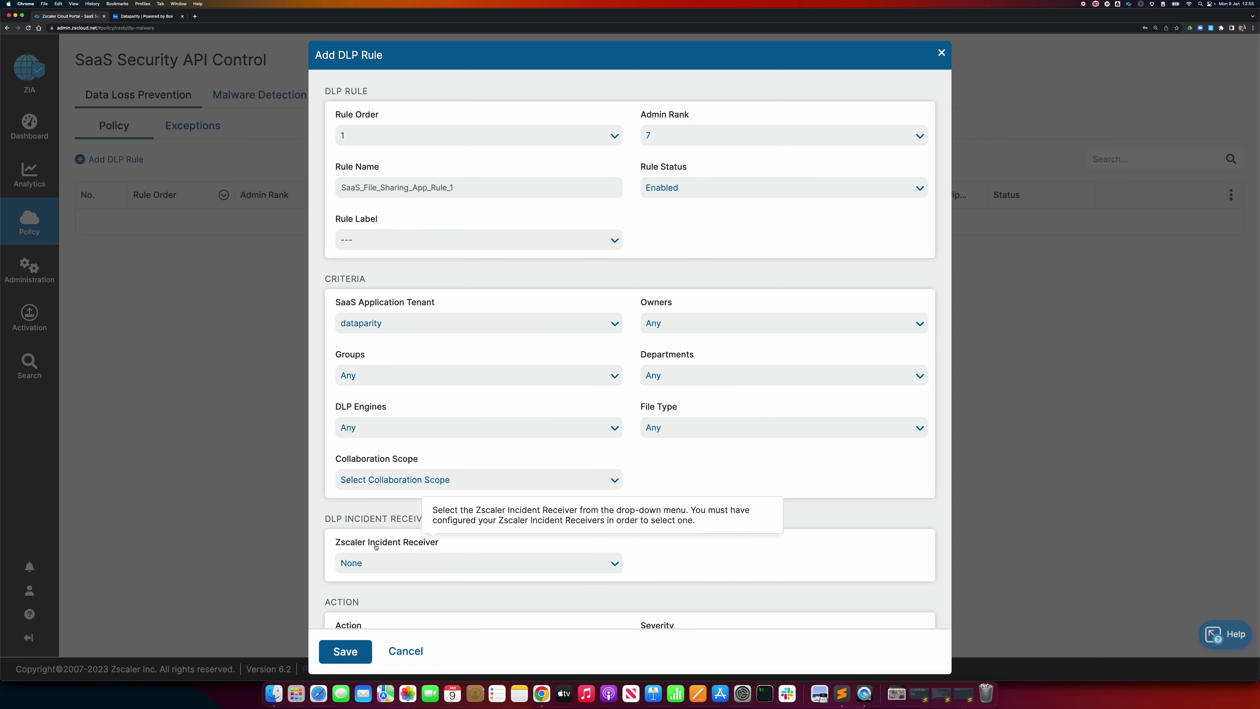
scroll(631, 323, "down", 3)
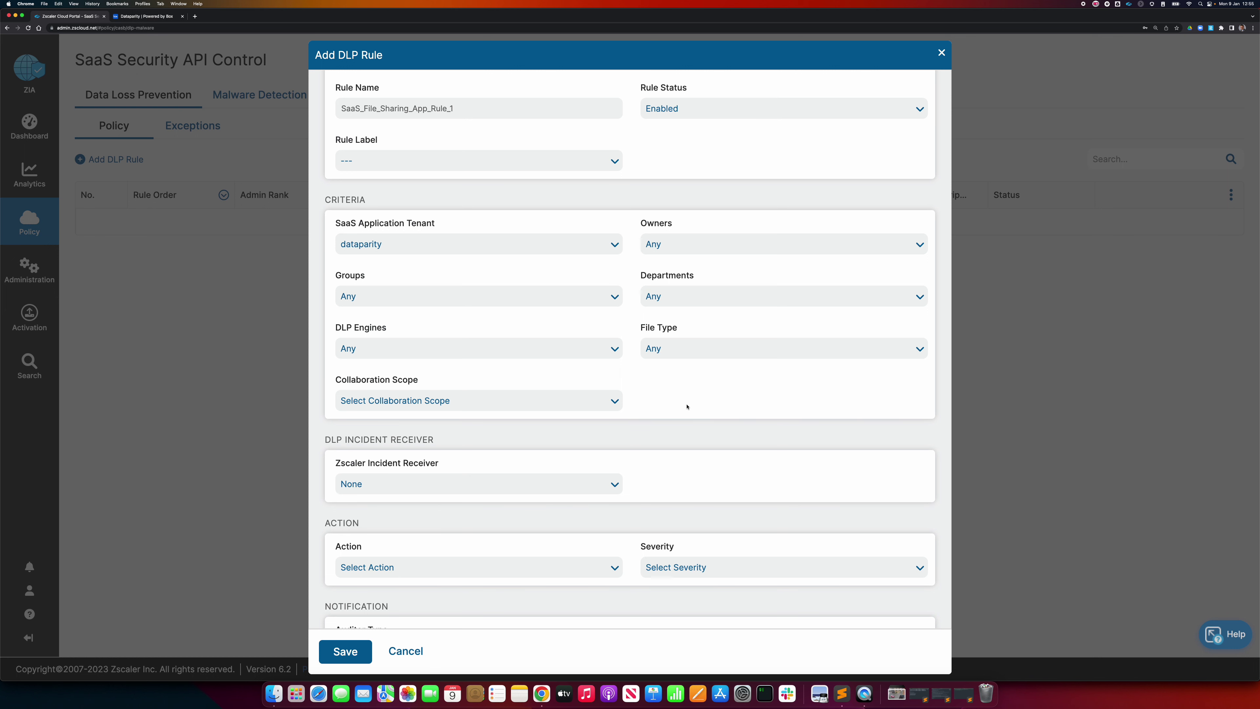
Step: Set the DLP rule's DLP engine criterion to PCI
left_click(608, 355)
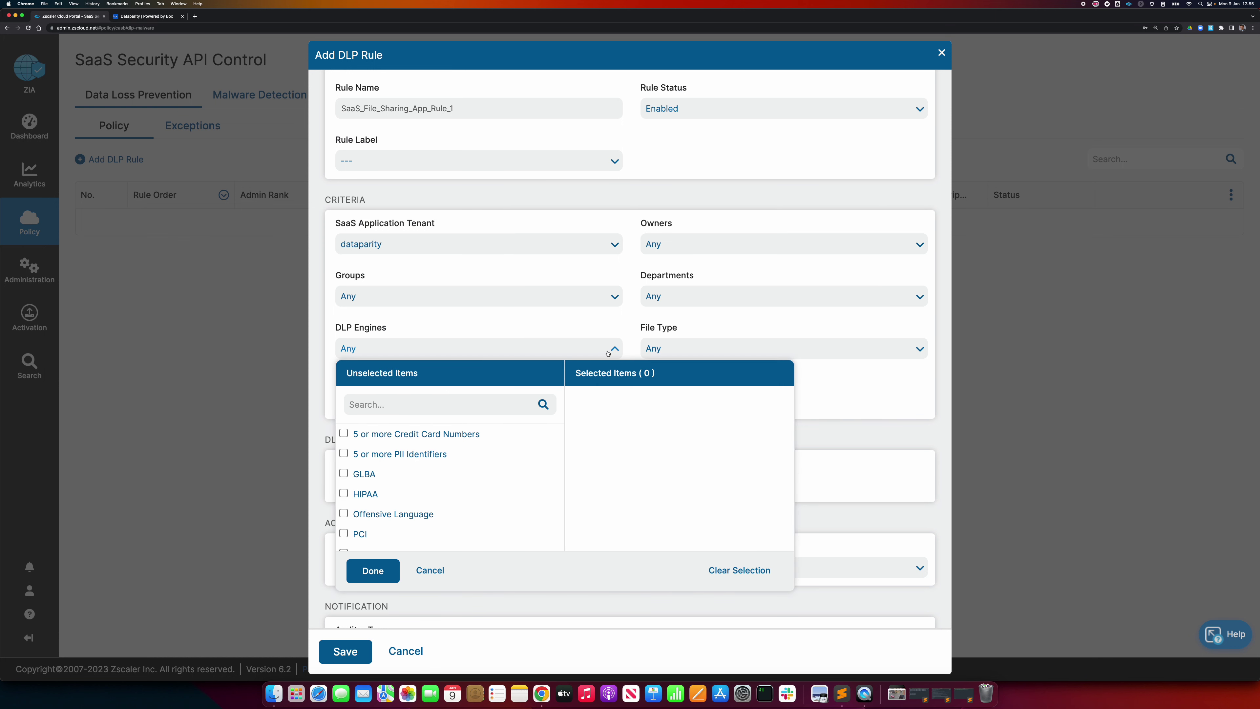
scroll(478, 481, "down", 1)
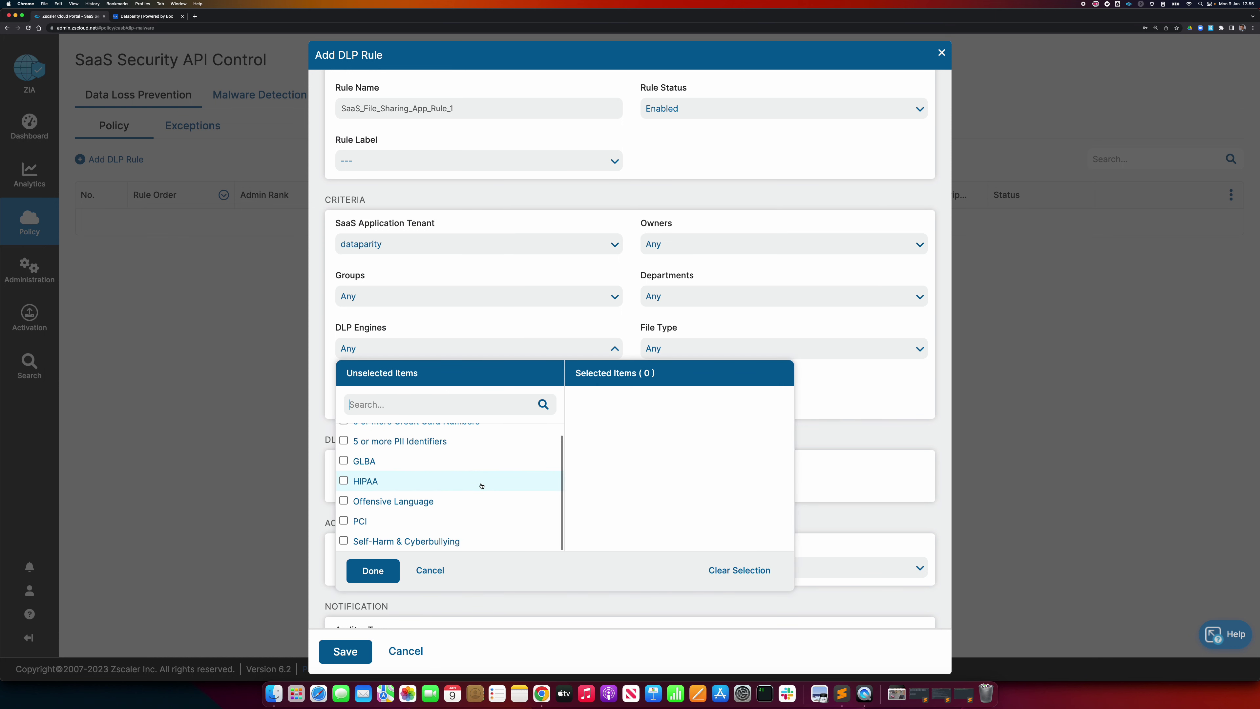
scroll(474, 470, "up", 1)
scroll(474, 469, "down", 1)
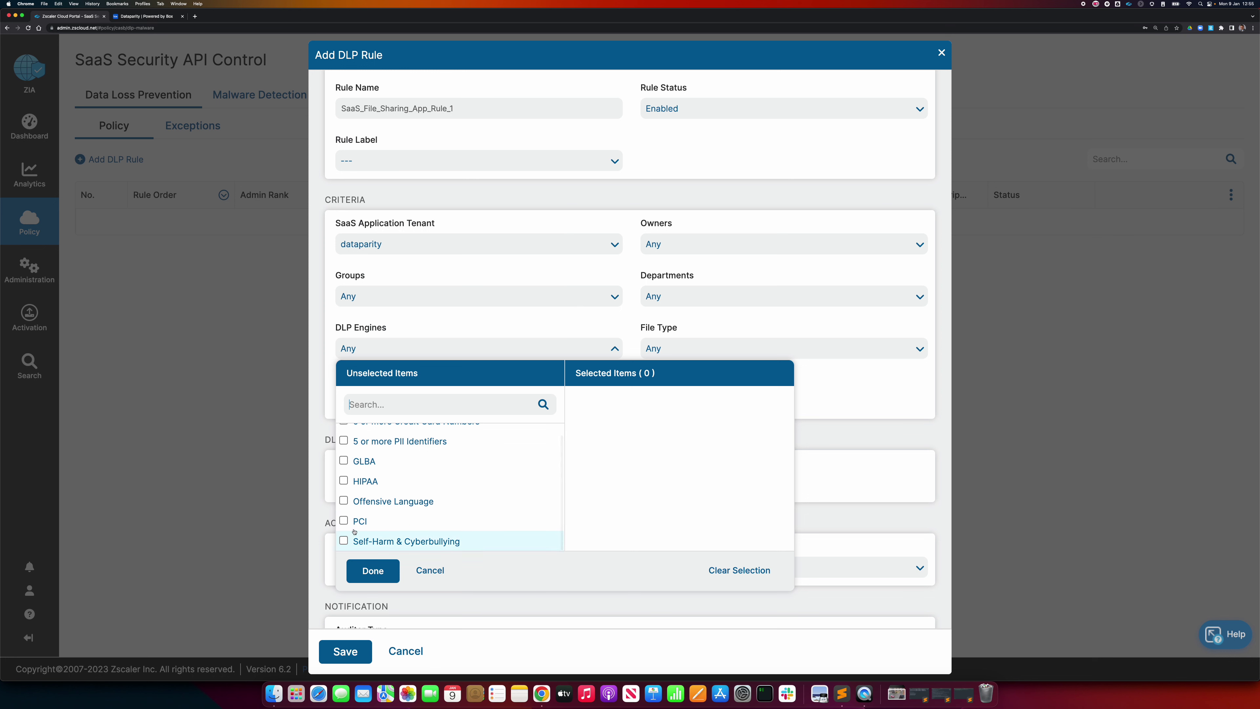
left_click(471, 520)
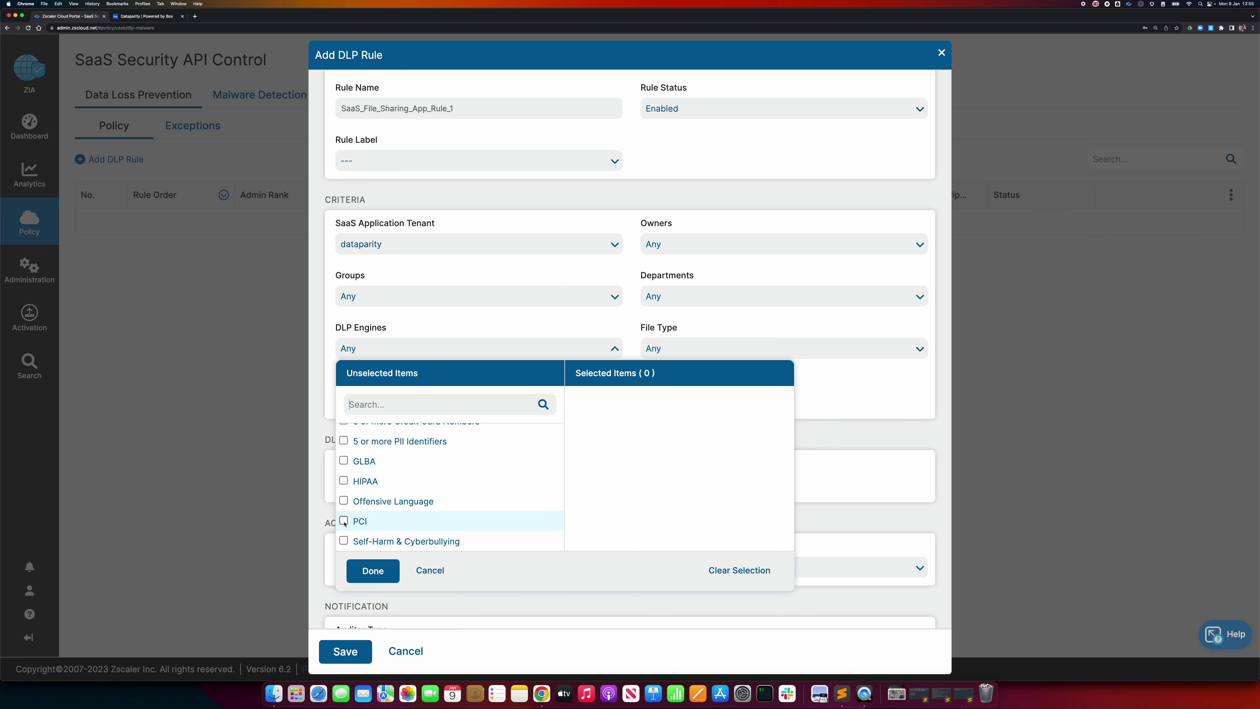
left_click(479, 332)
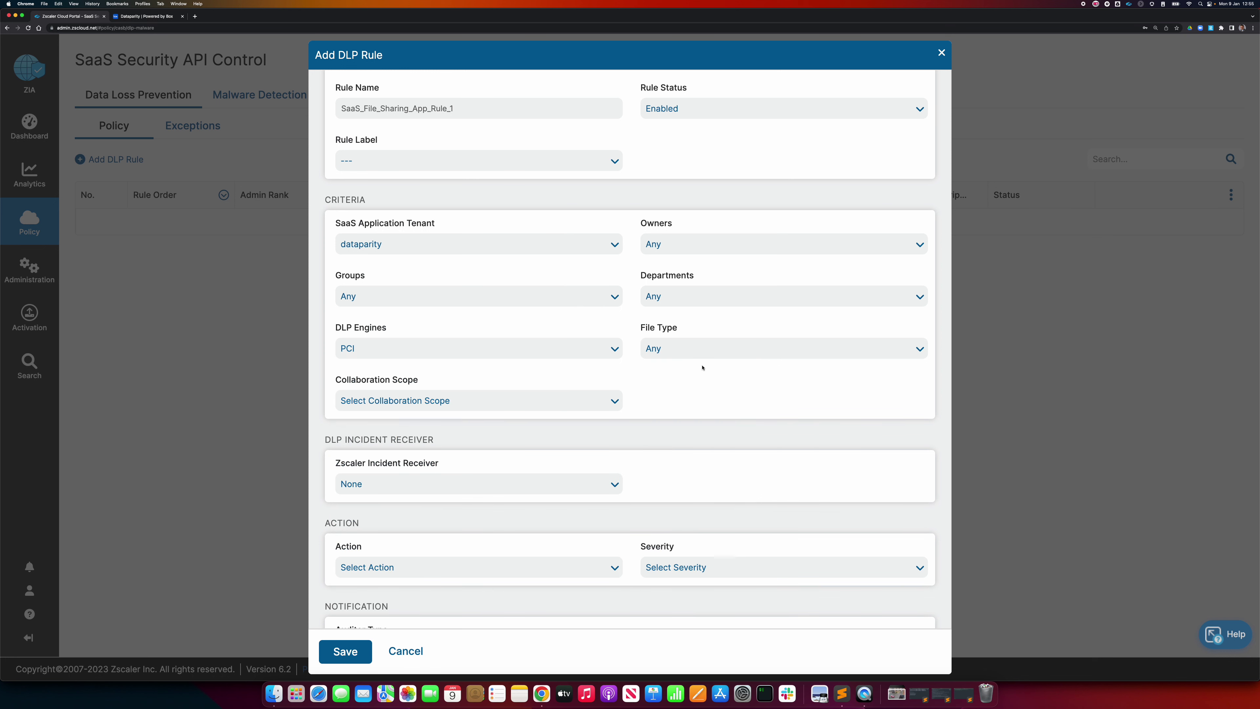
left_click(603, 398)
scroll(580, 385, "down", 1)
left_click(561, 370)
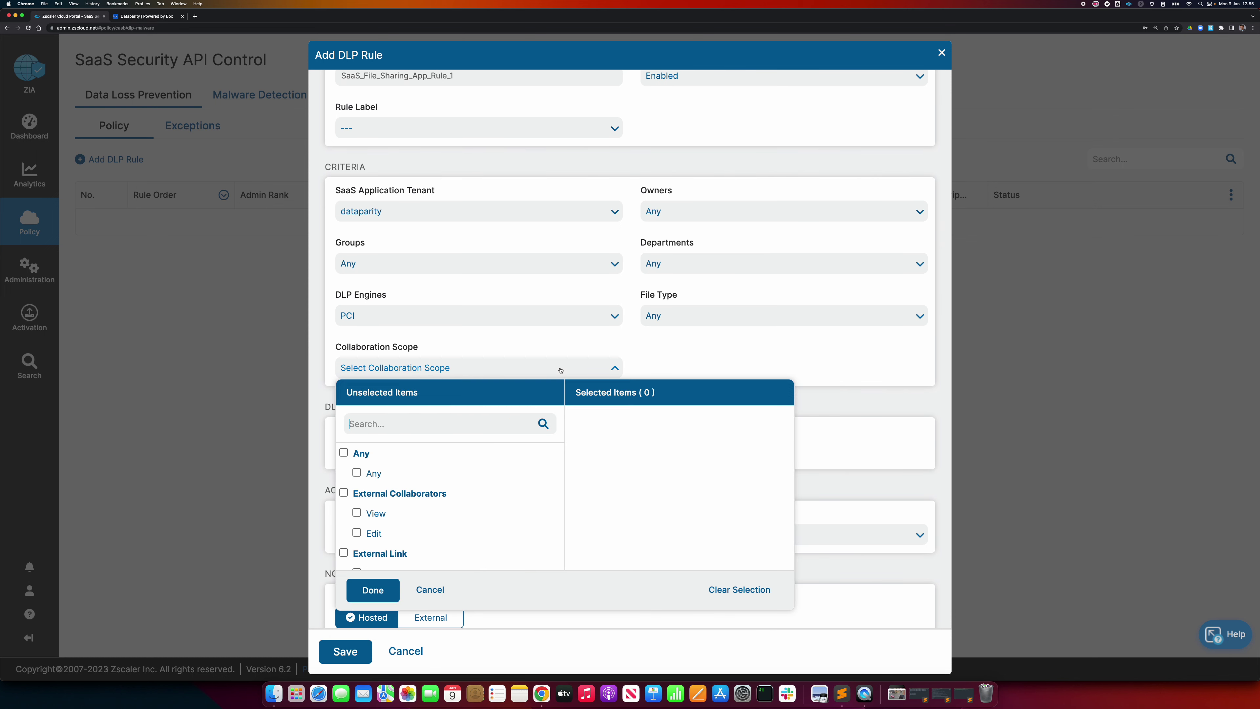
scroll(456, 506, "down", 3)
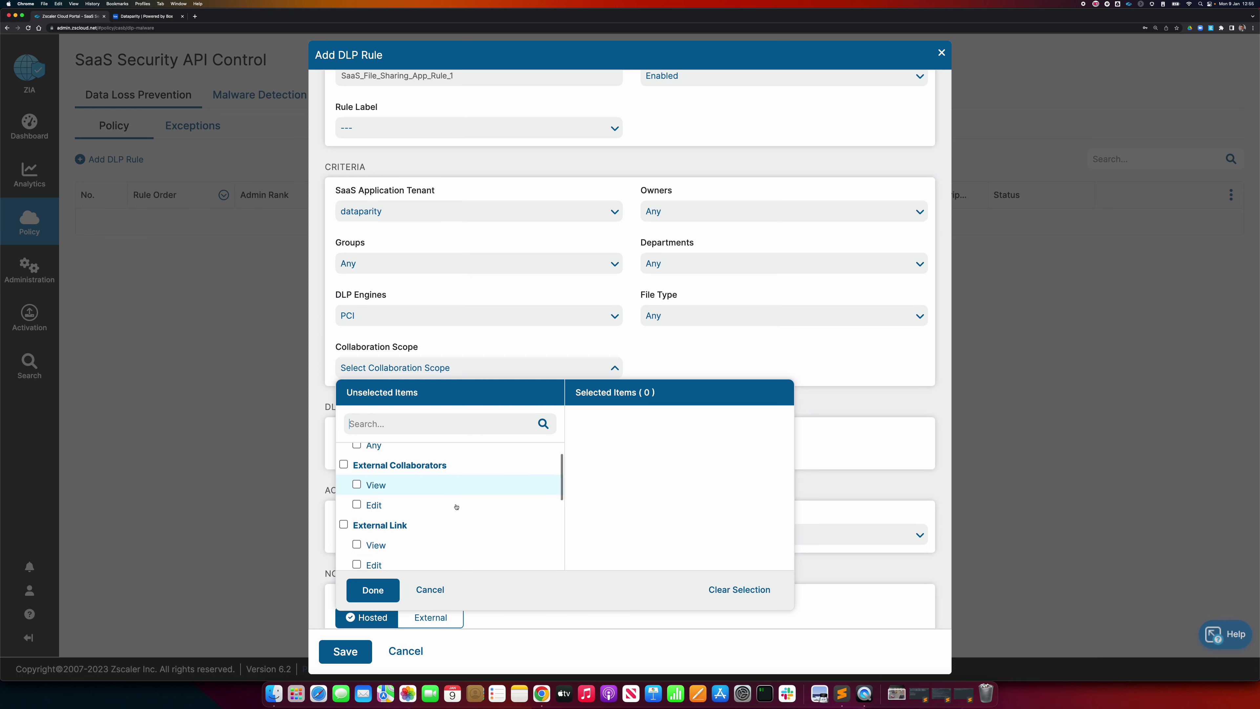
scroll(467, 506, "down", 5)
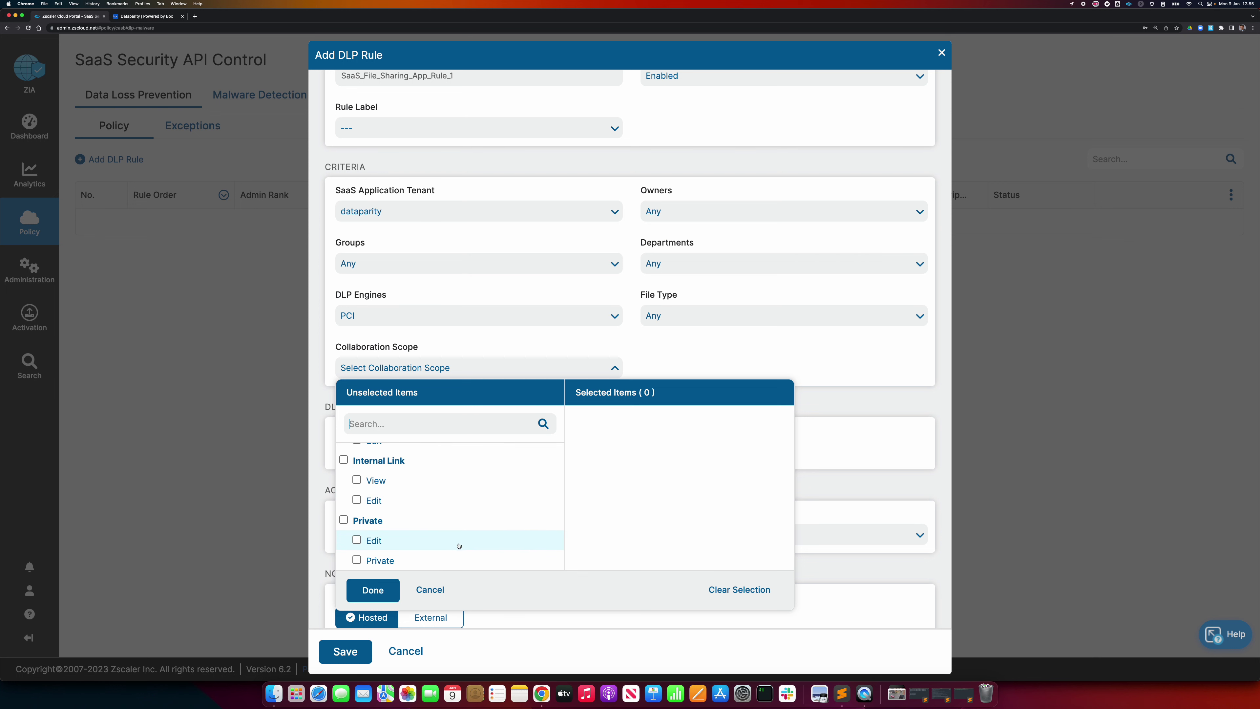
left_click(429, 589)
Step: Set the DLP rule's collaboration scope to Any - Any
left_click(453, 372)
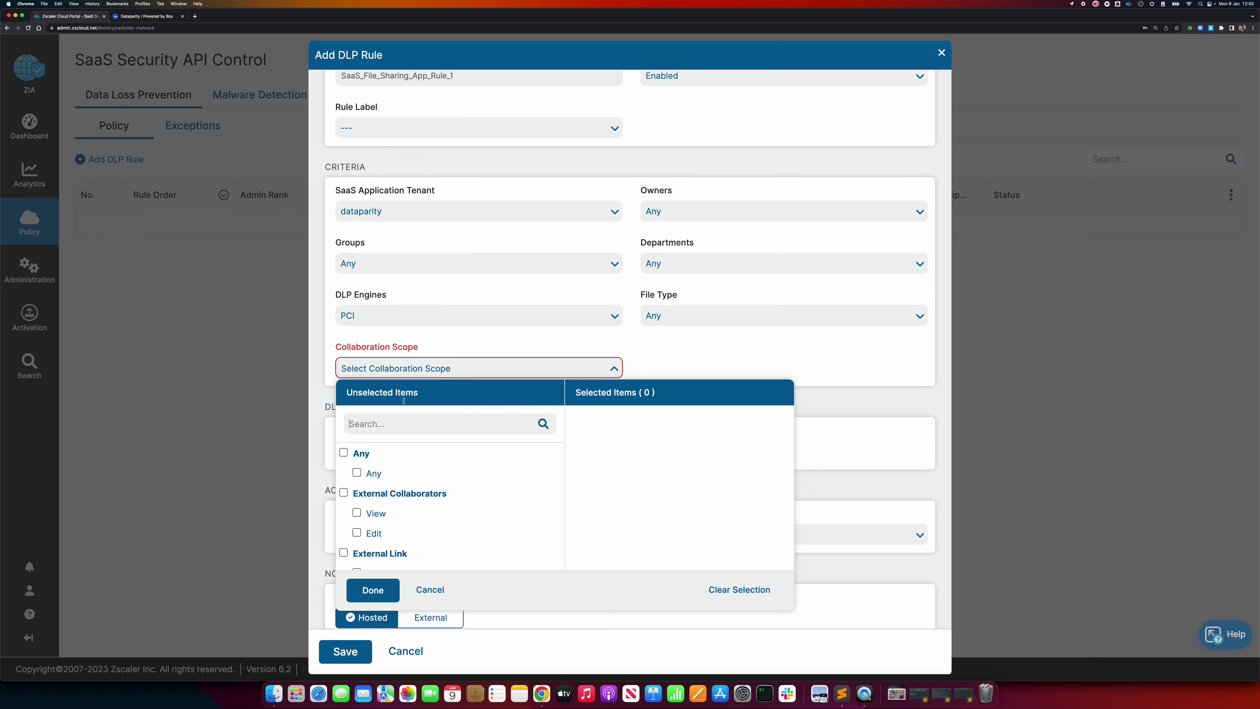
left_click(343, 452)
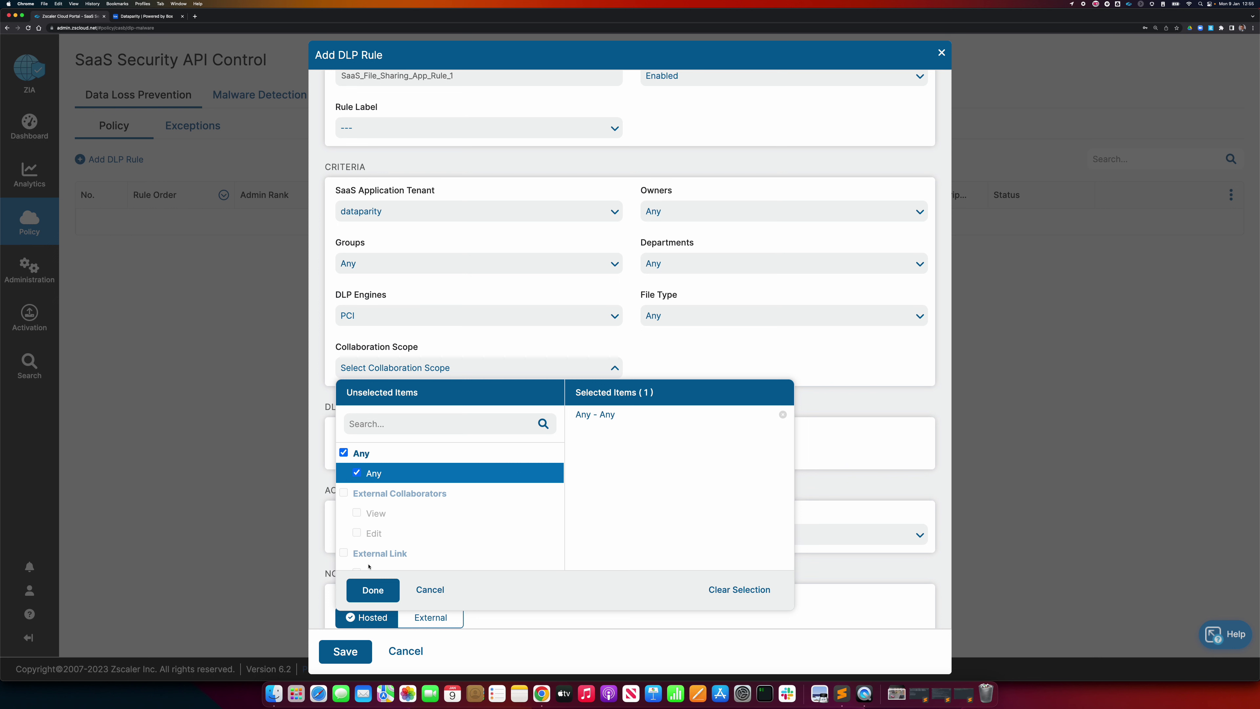
left_click(377, 590)
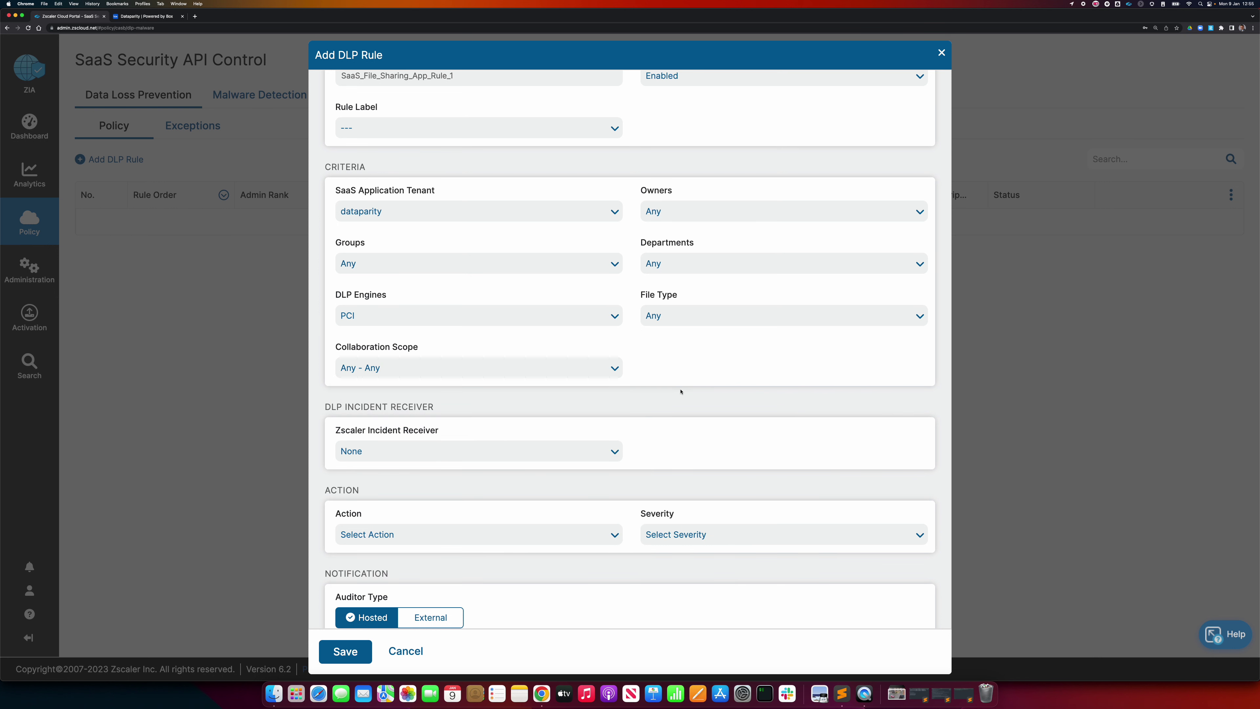
Step: Set the DLP rule's action to Report Incident Only and its severity to High
scroll(681, 392, "down", 3)
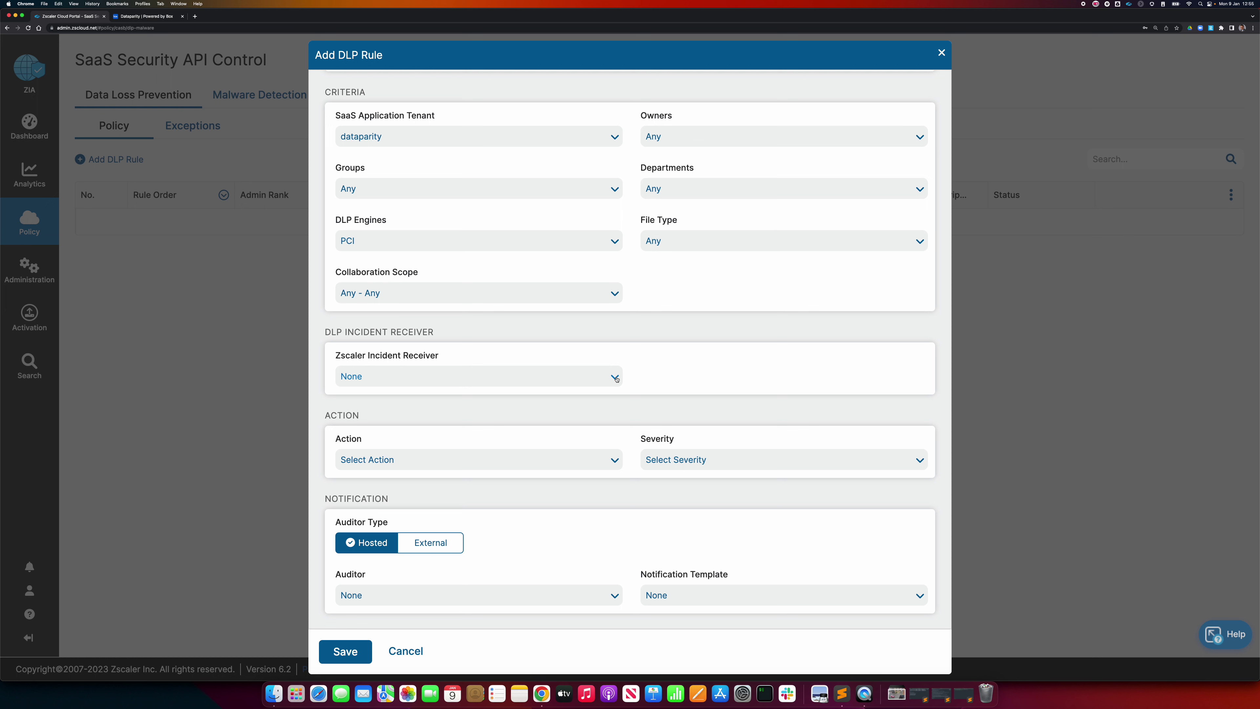
left_click(616, 378)
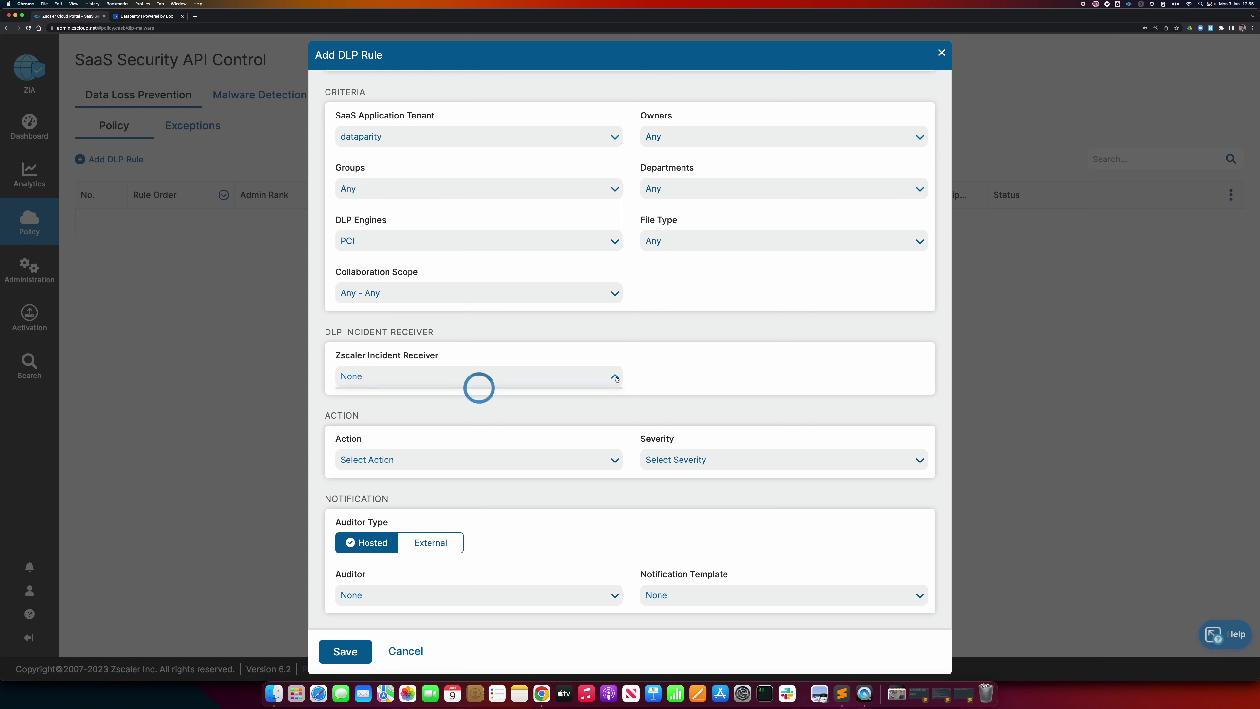
left_click(617, 378)
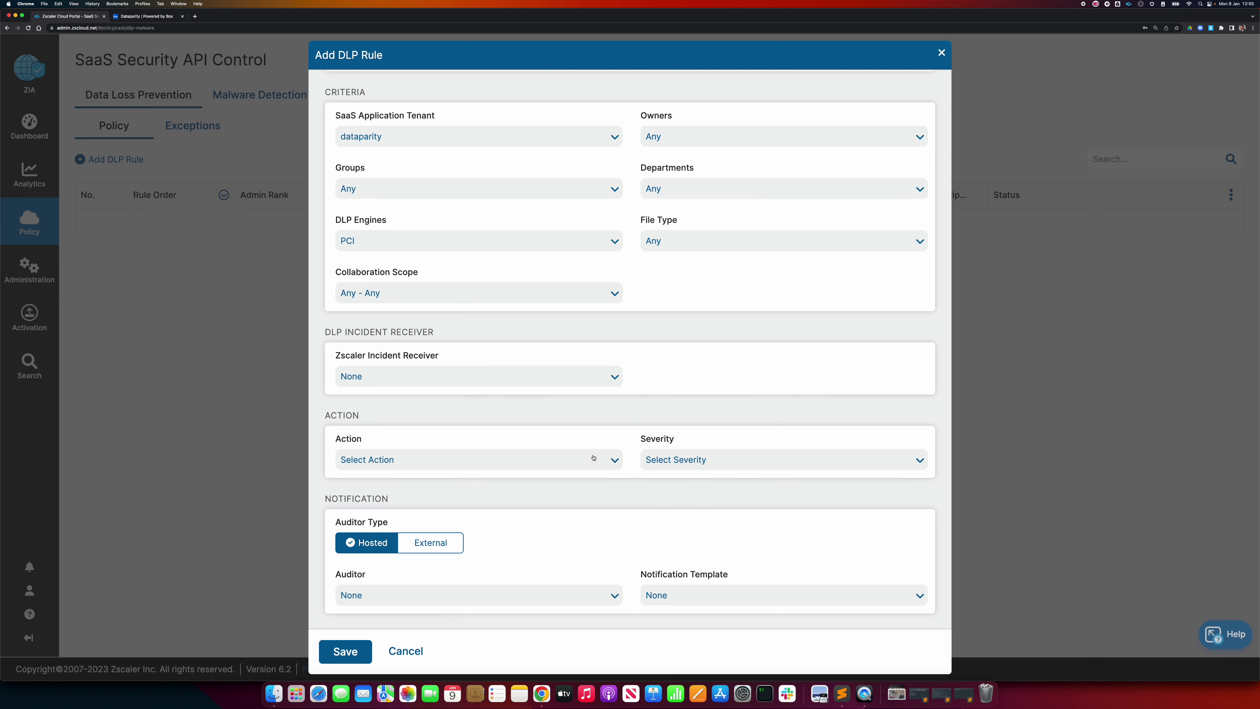
scroll(587, 445, "down", 3)
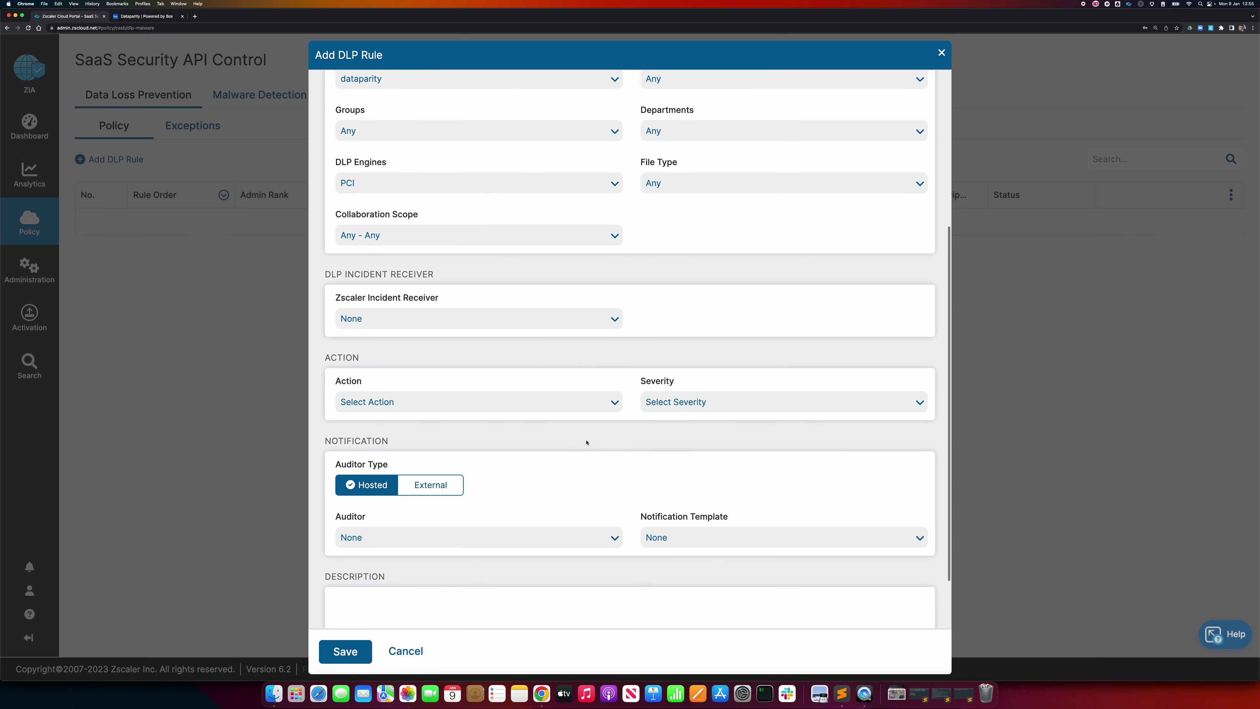
left_click(615, 400)
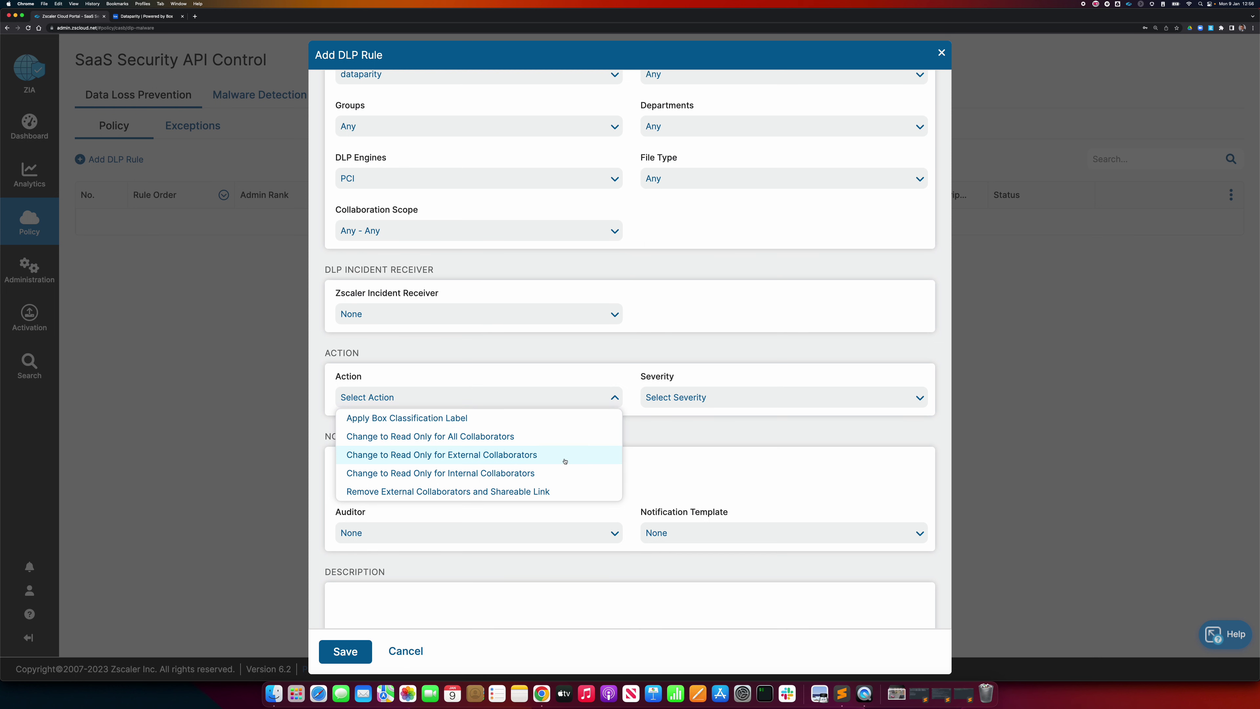
scroll(564, 462, "down", 1)
scroll(564, 459, "down", 1)
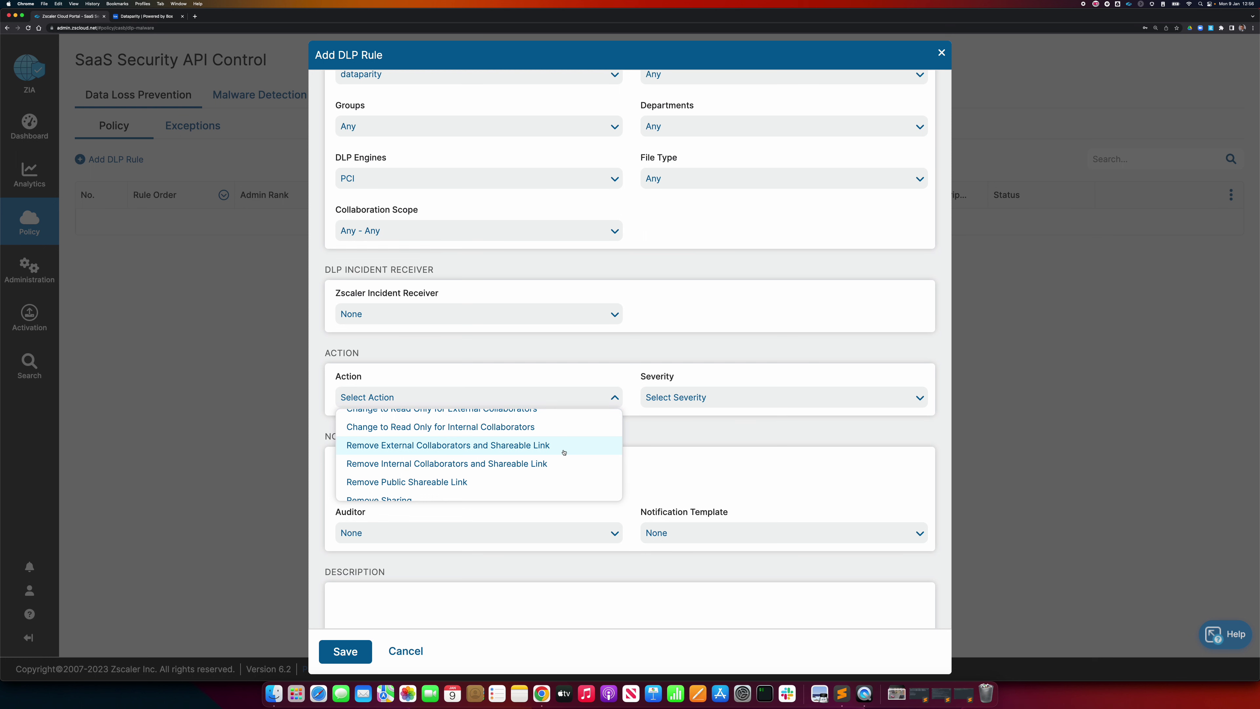
scroll(572, 456, "down", 1)
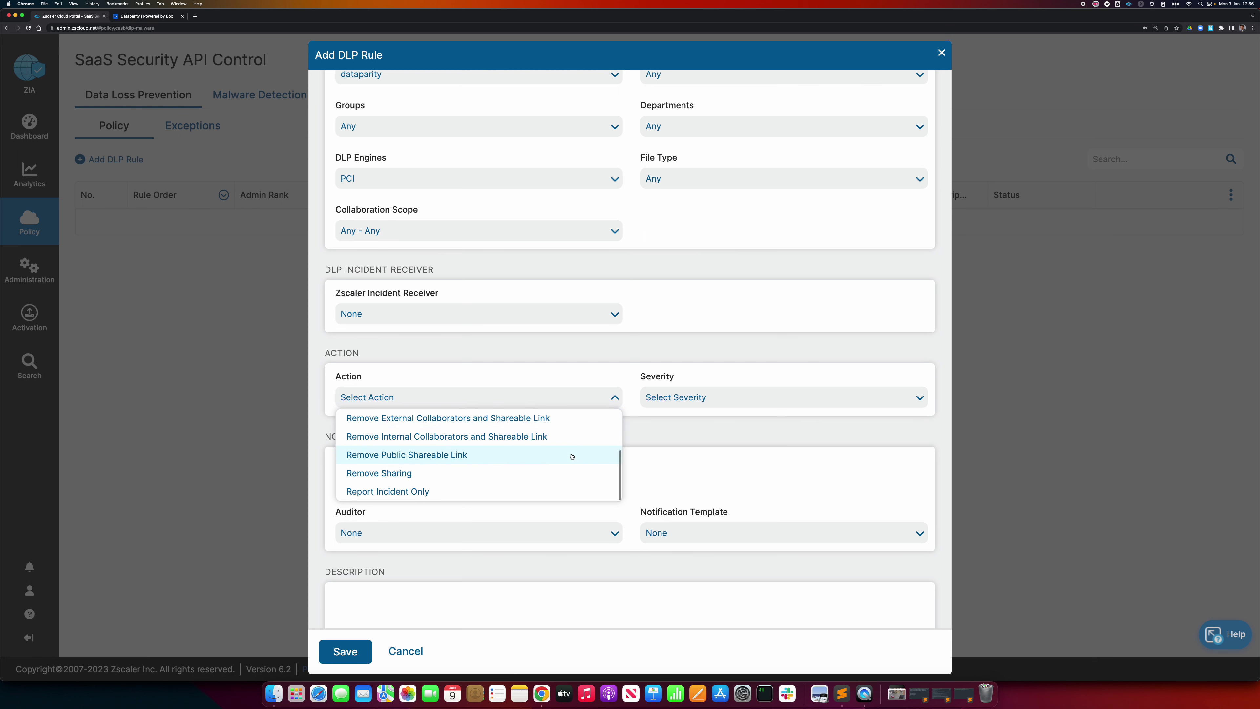
left_click(438, 493)
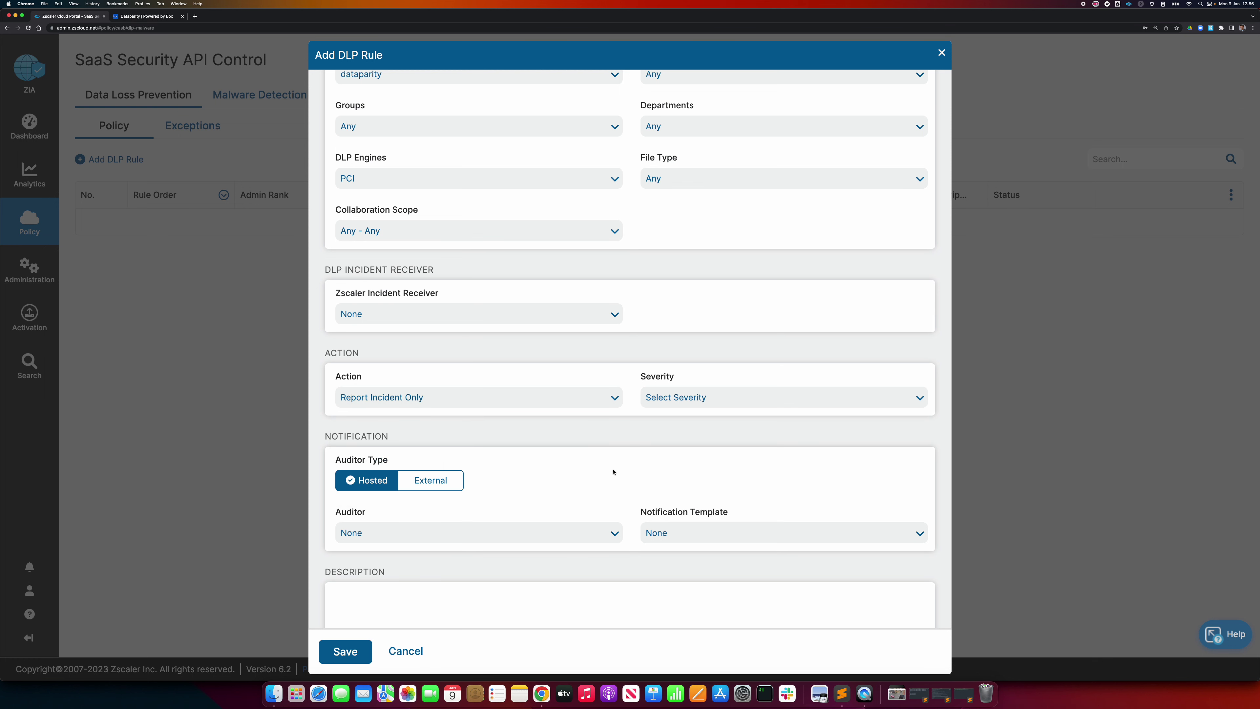
left_click(685, 402)
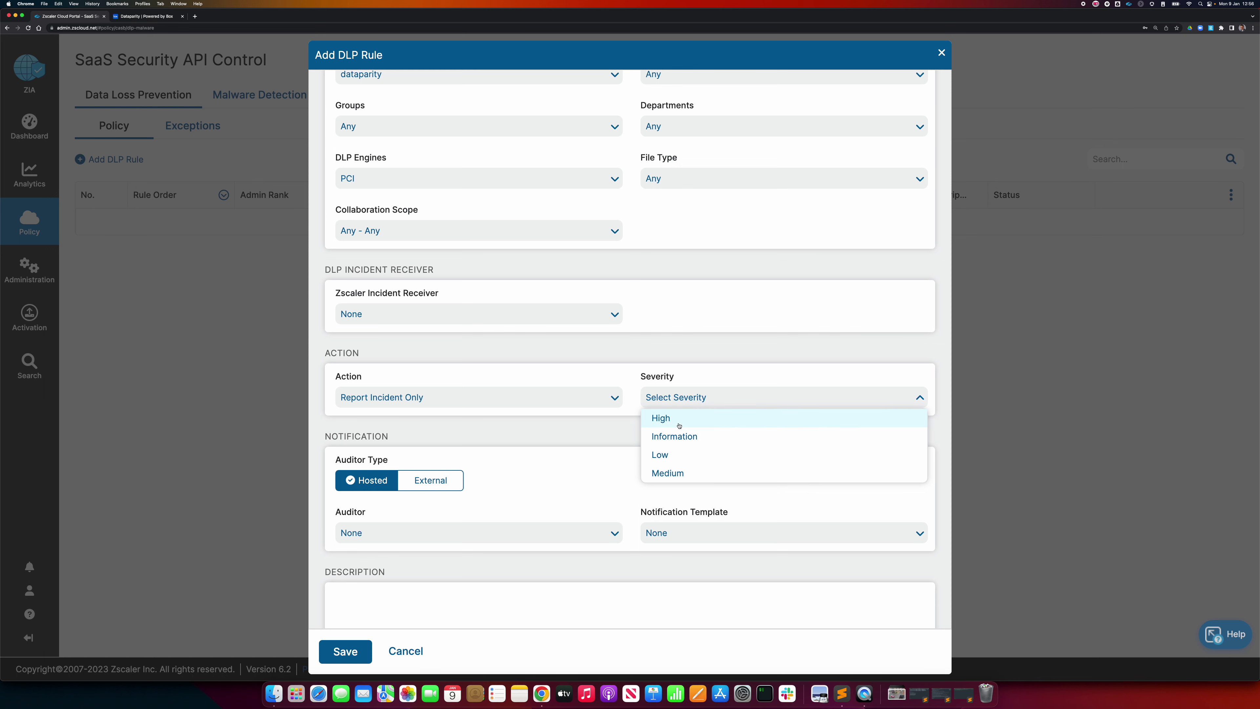
left_click(679, 422)
Step: Check the settings of the DLP rule, save it and activate the pending configuration changes
scroll(625, 467, "down", 3)
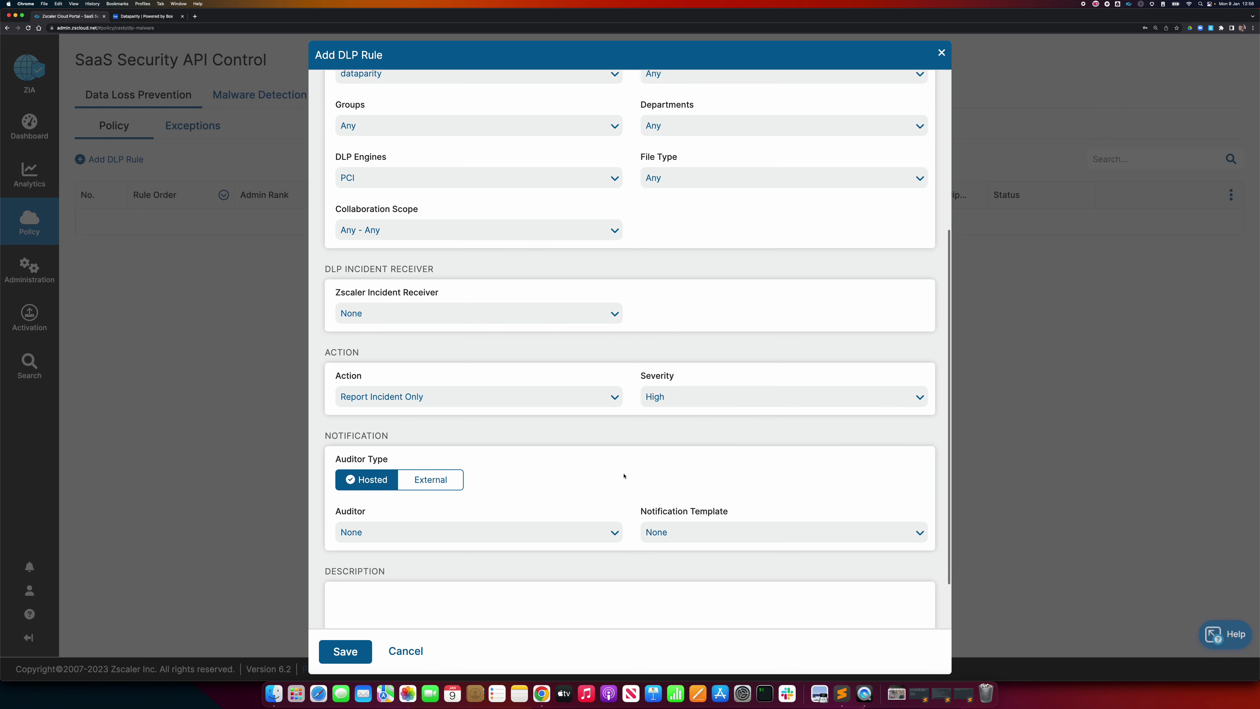
mouse_move(343, 403)
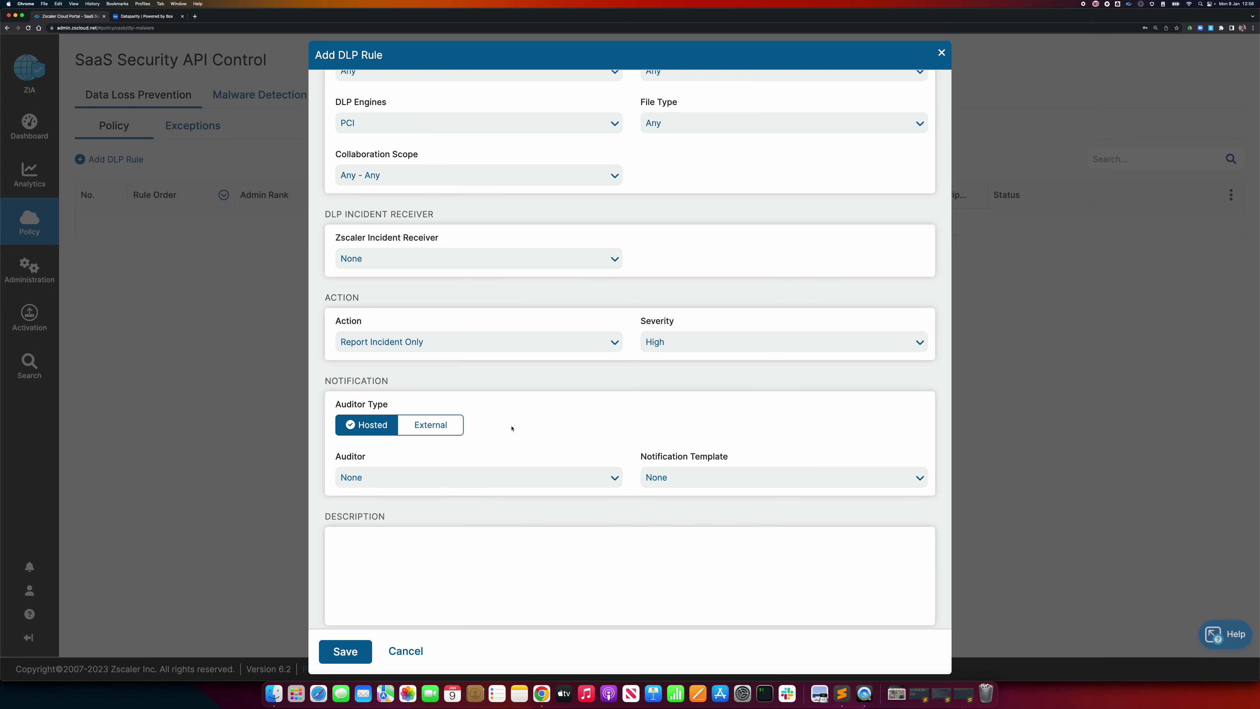
scroll(504, 501, "down", 1)
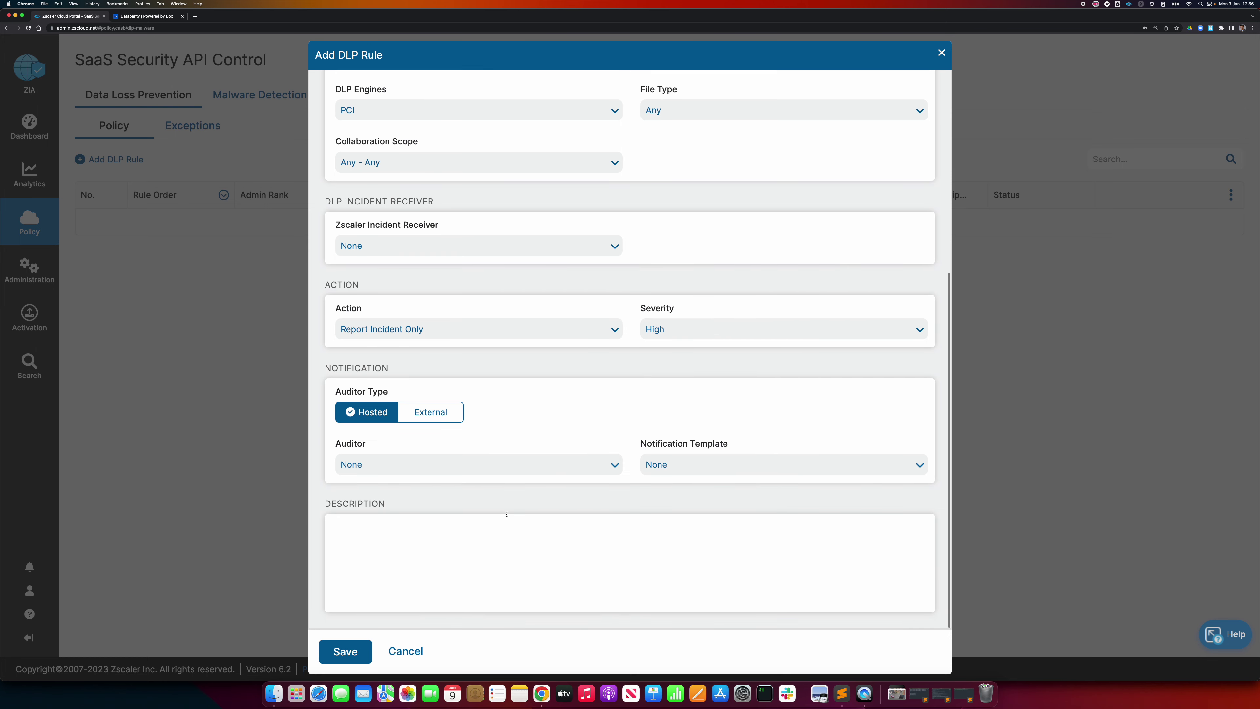
scroll(514, 514, "up", 6)
scroll(514, 516, "down", 6)
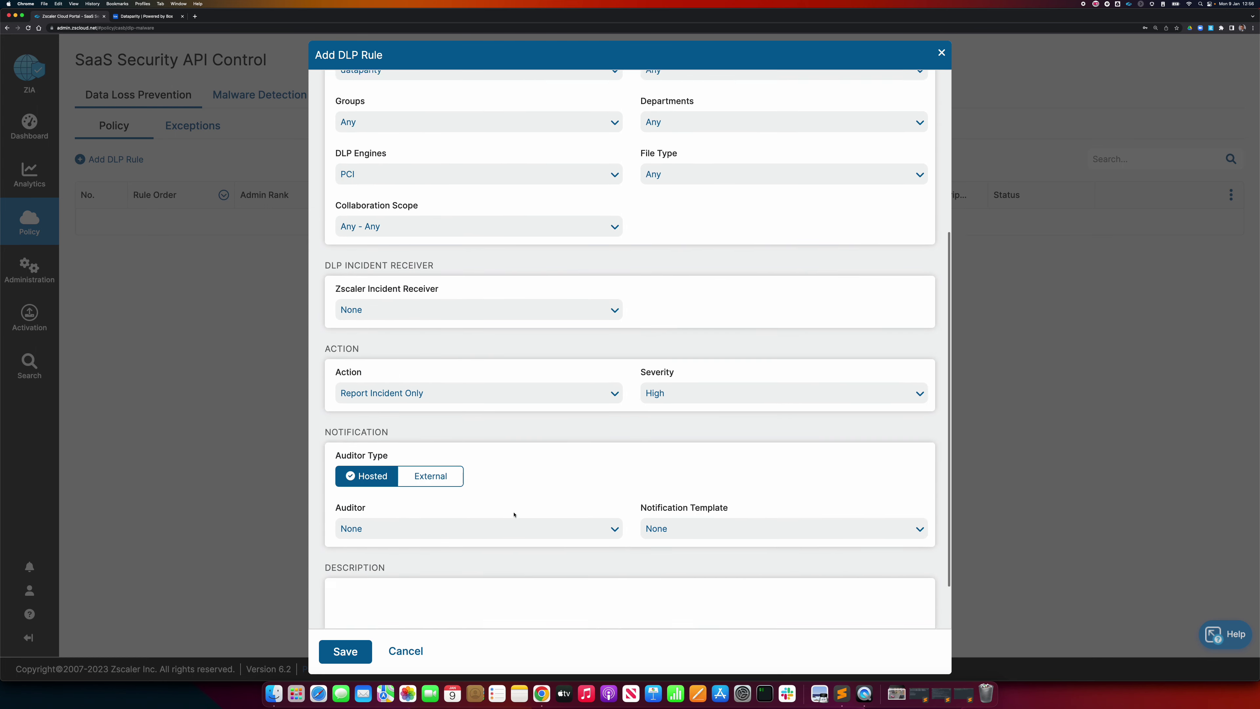
scroll(437, 556, "up", 6)
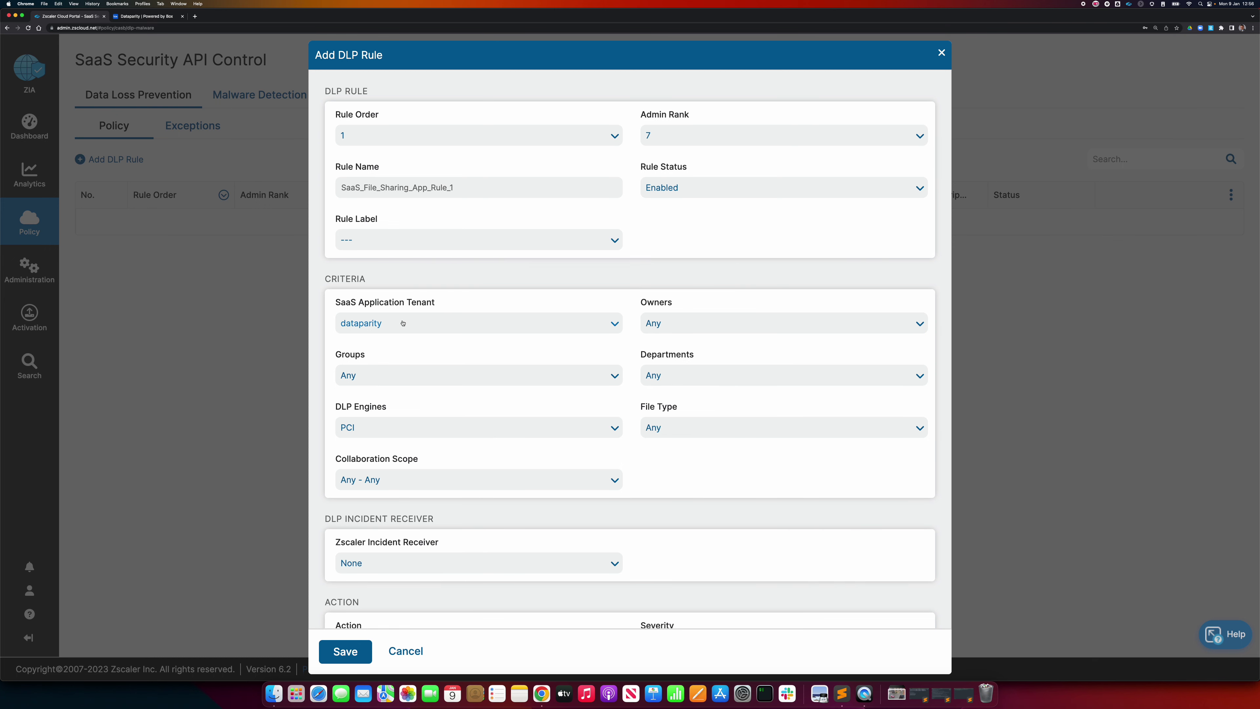
scroll(413, 350, "down", 6)
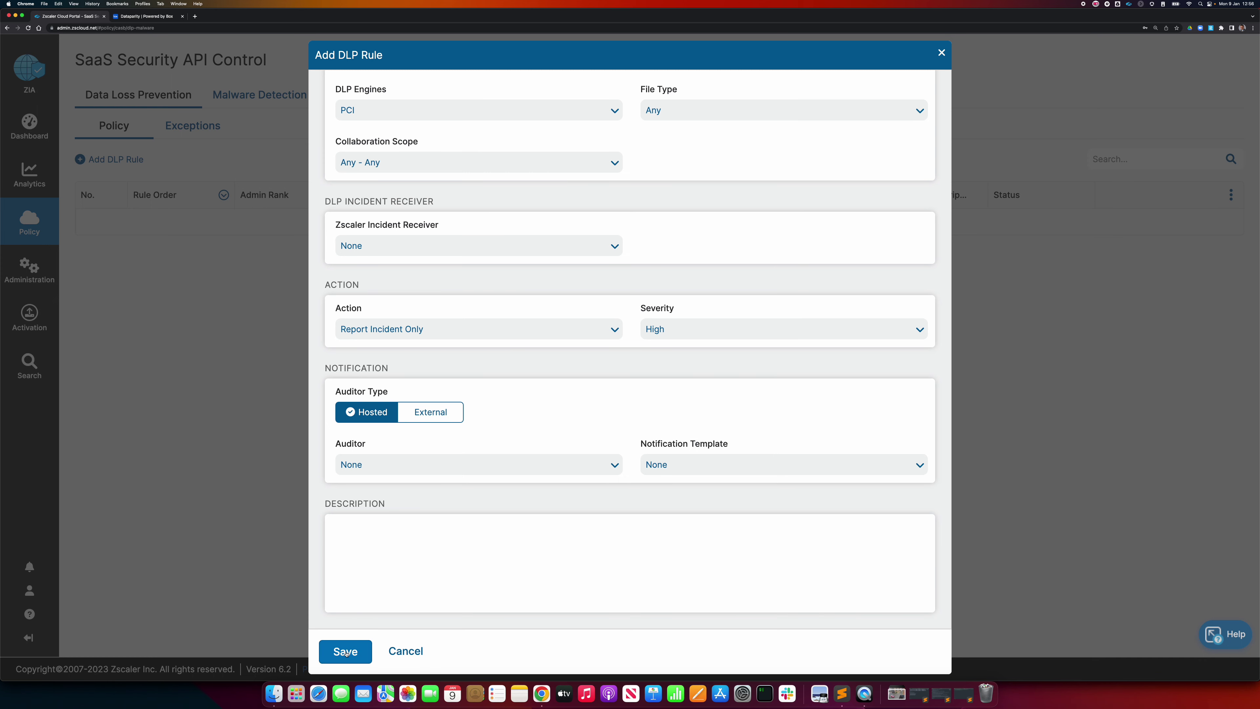
left_click(346, 651)
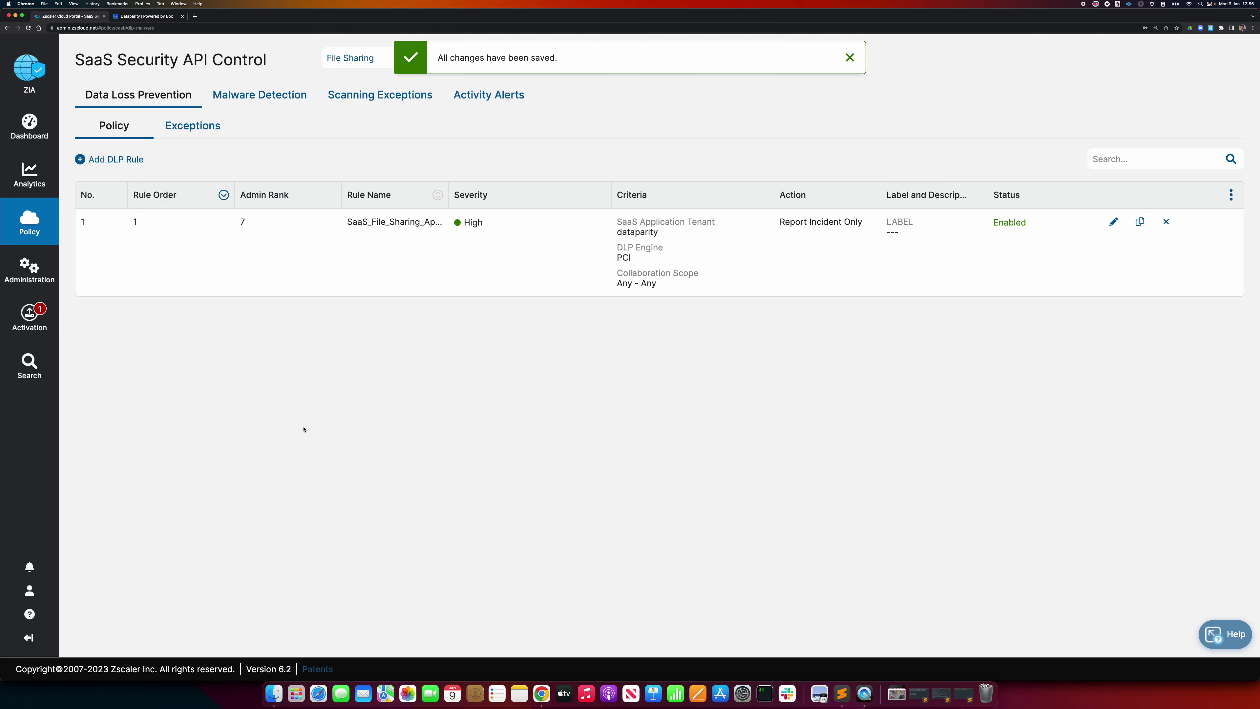
left_click(17, 326)
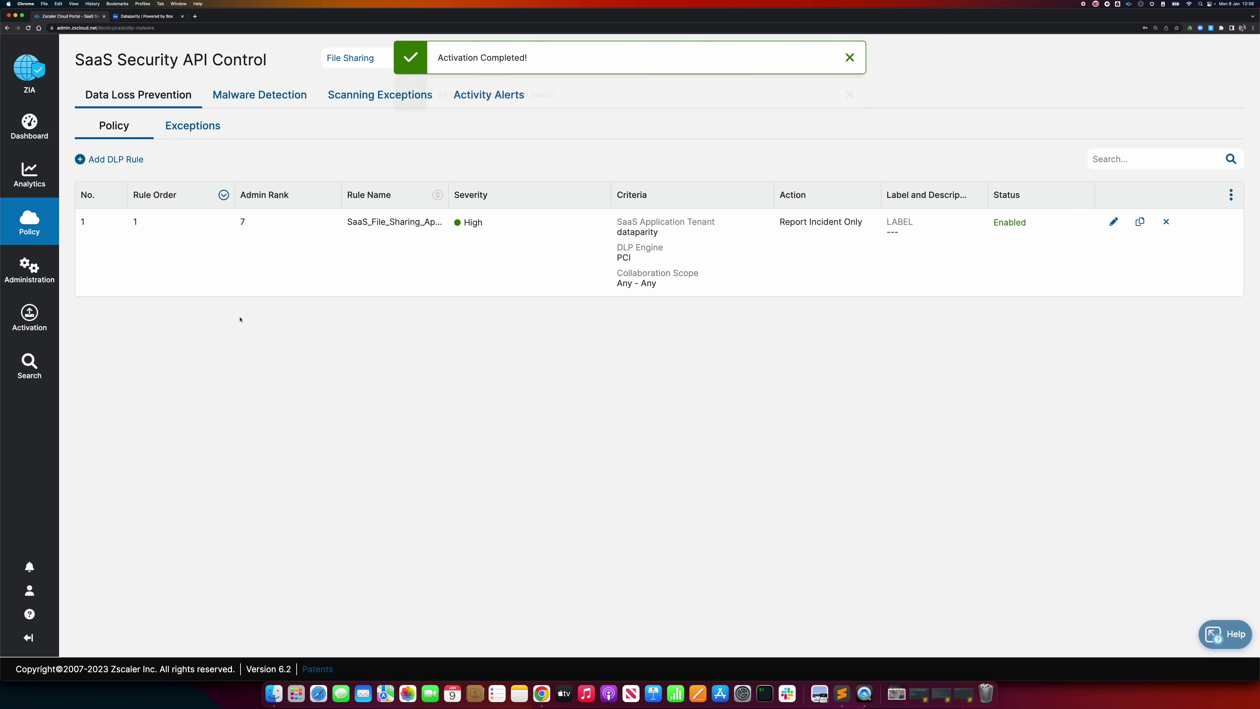
Step: Start a new scan schedule in the SaaS Security API Scan Configuration for the Box tenant dataparity
mouse_move(41, 241)
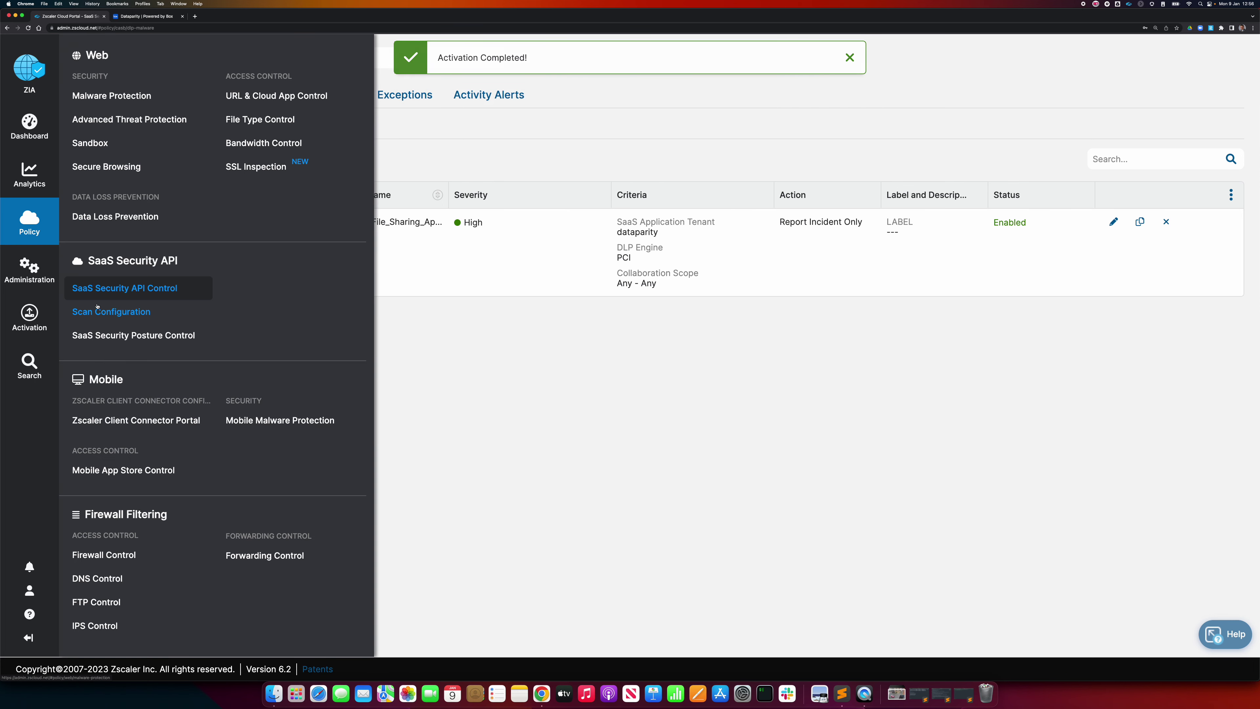
left_click(111, 311)
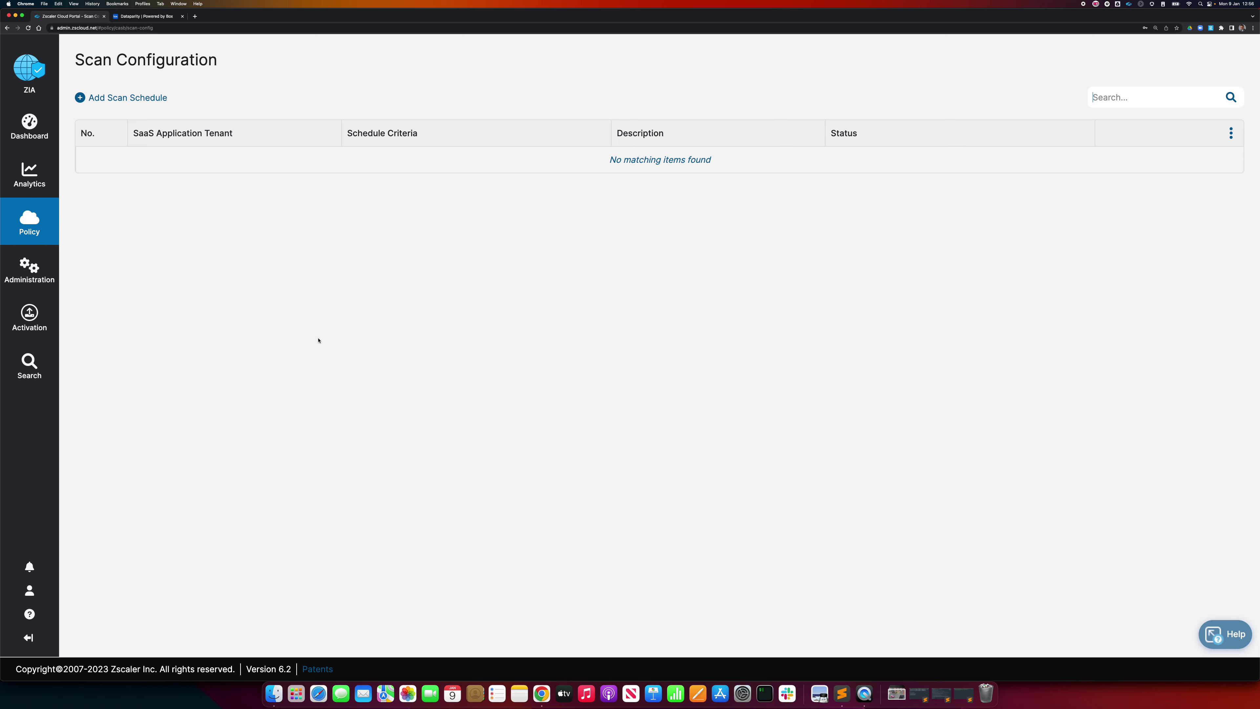
left_click(128, 99)
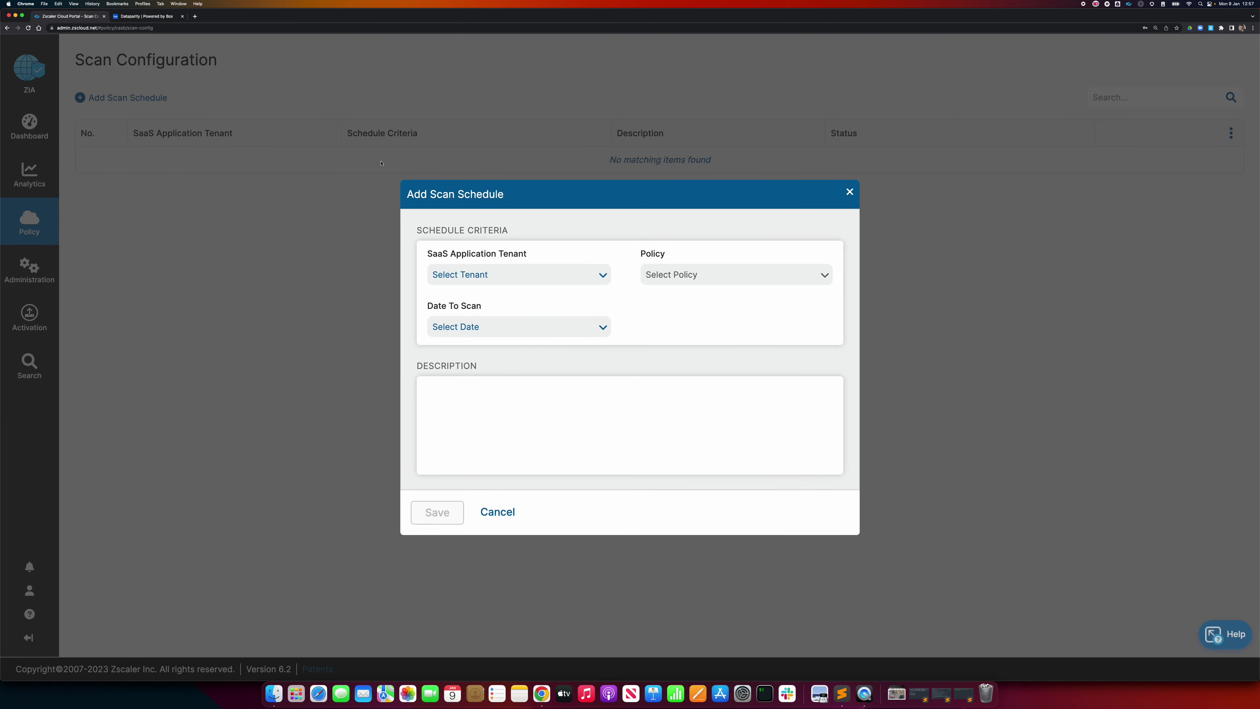
left_click(519, 282)
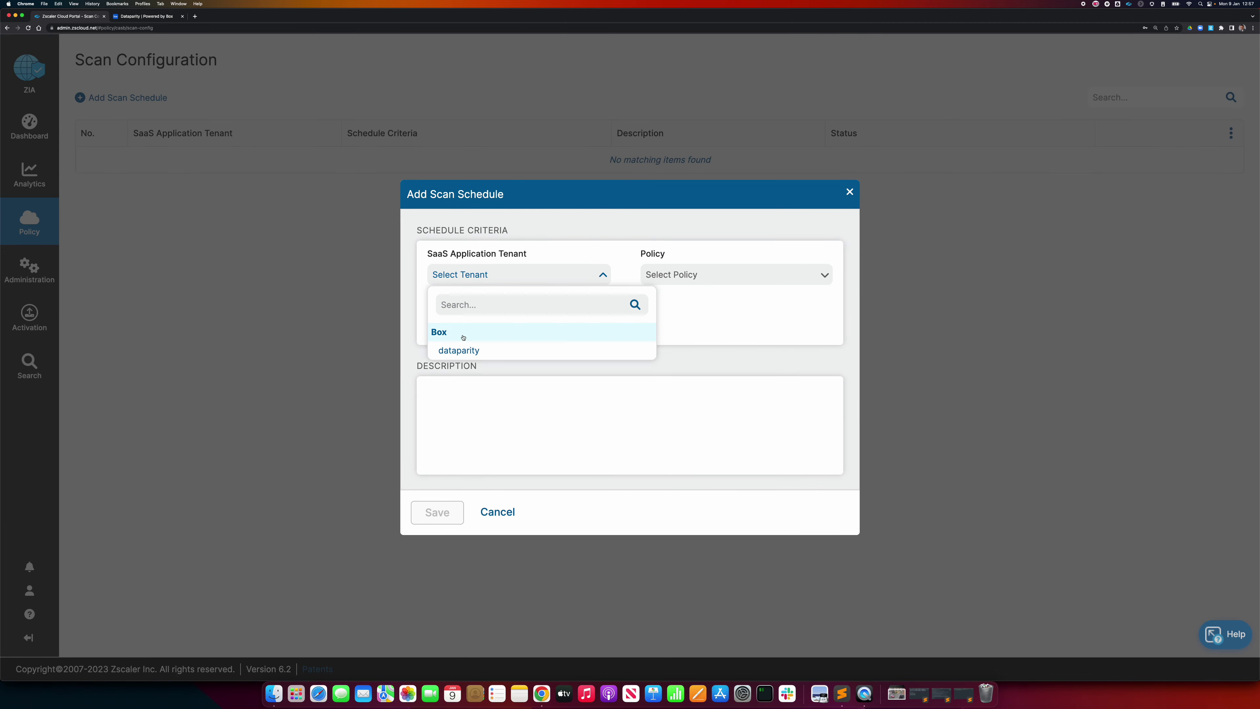
left_click(496, 351)
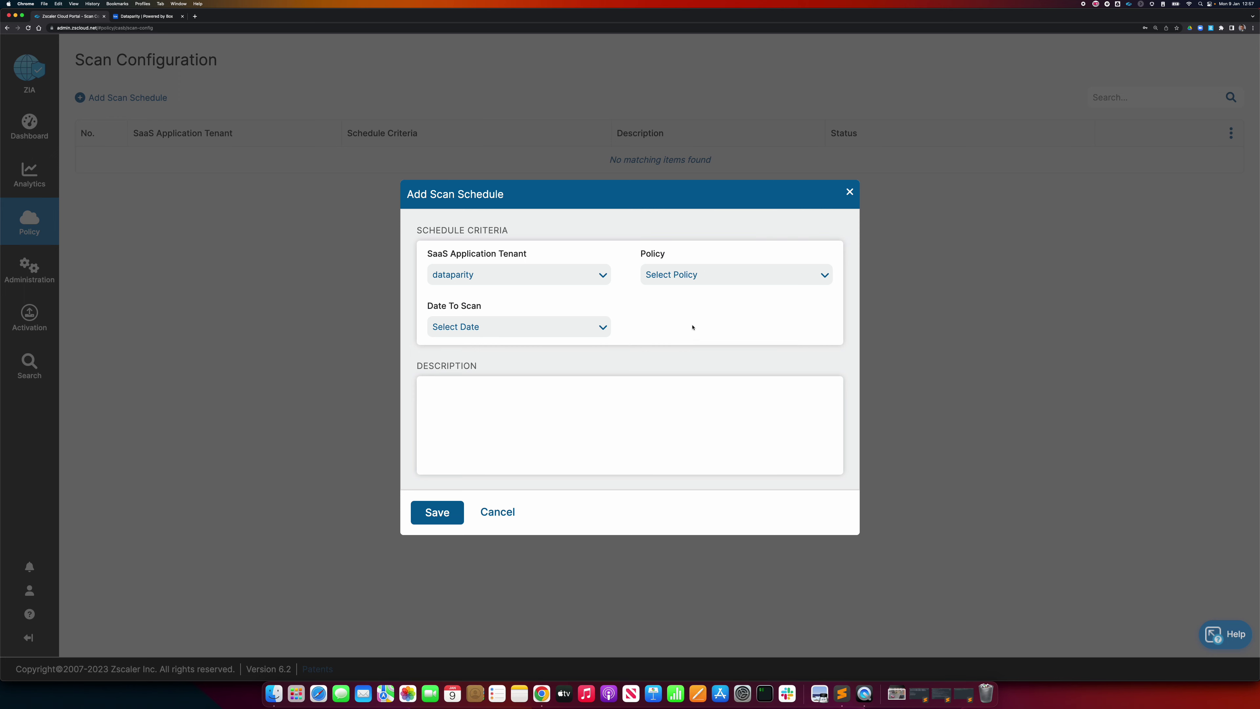
Step: Set the scan schedule's policy to Data Loss Prevention
left_click(695, 276)
left_click(660, 361)
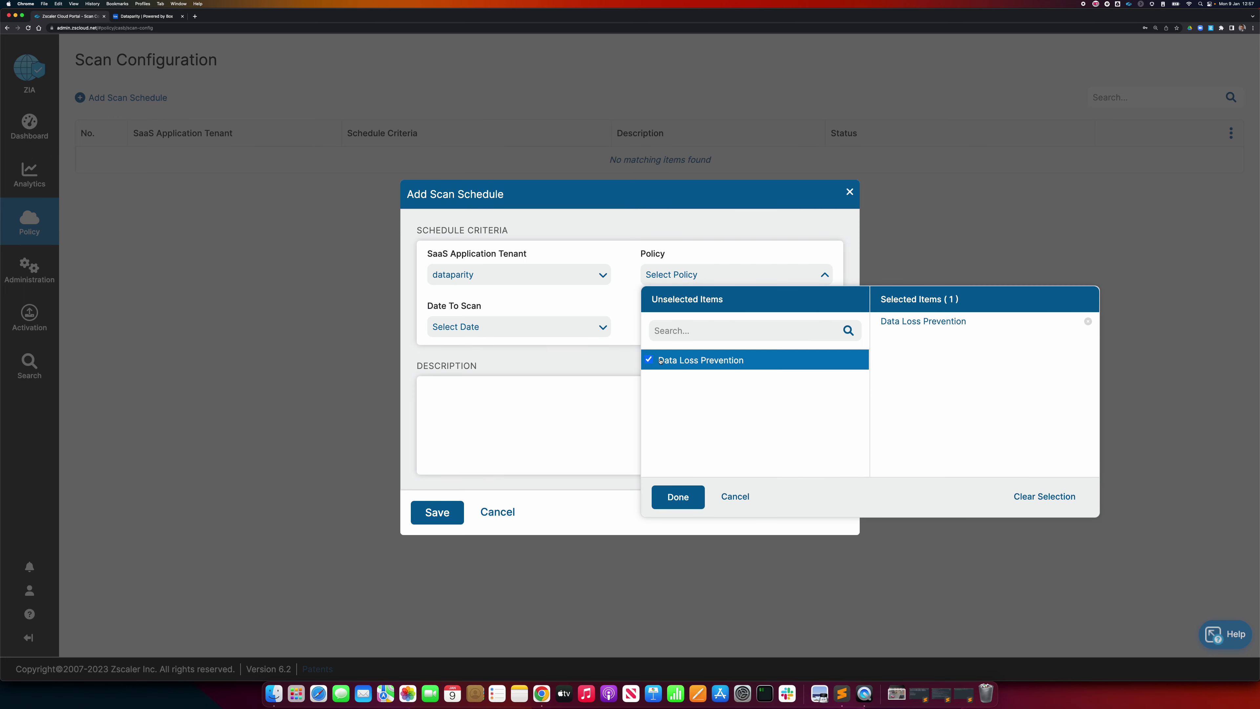
left_click(678, 496)
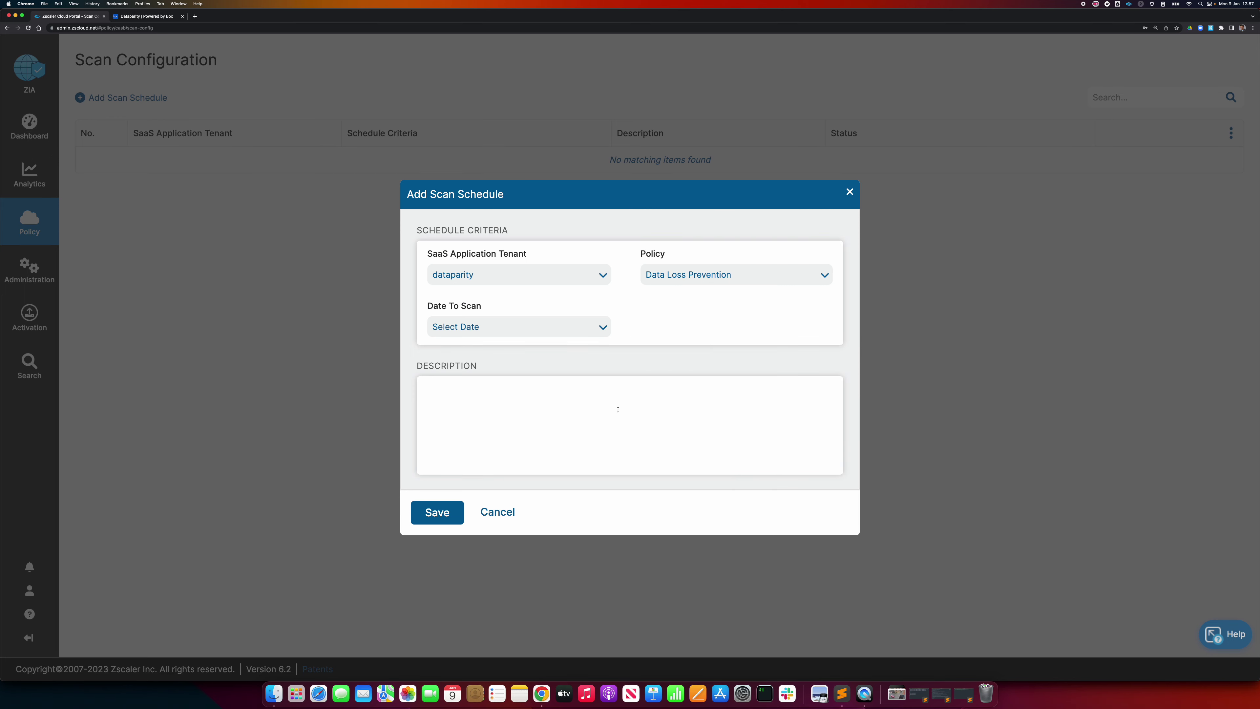
Step: Set the scan schedule's date to scan to All Data and save the schedule
left_click(586, 327)
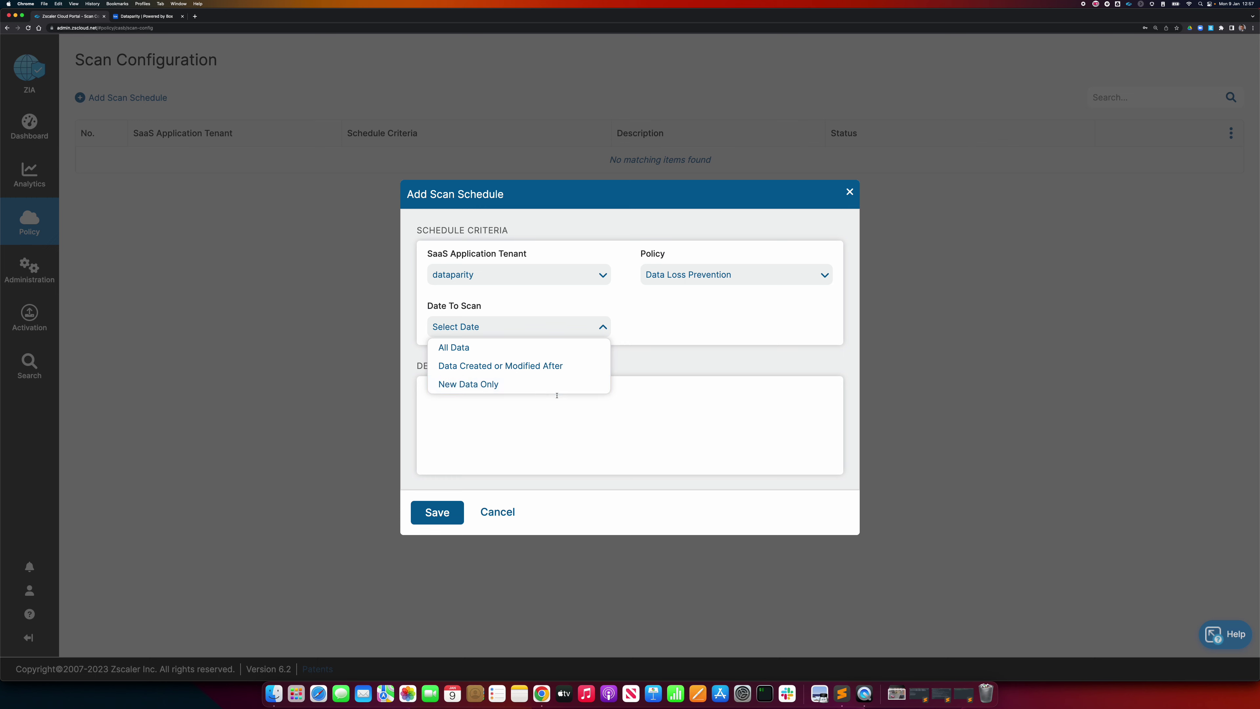
left_click(542, 349)
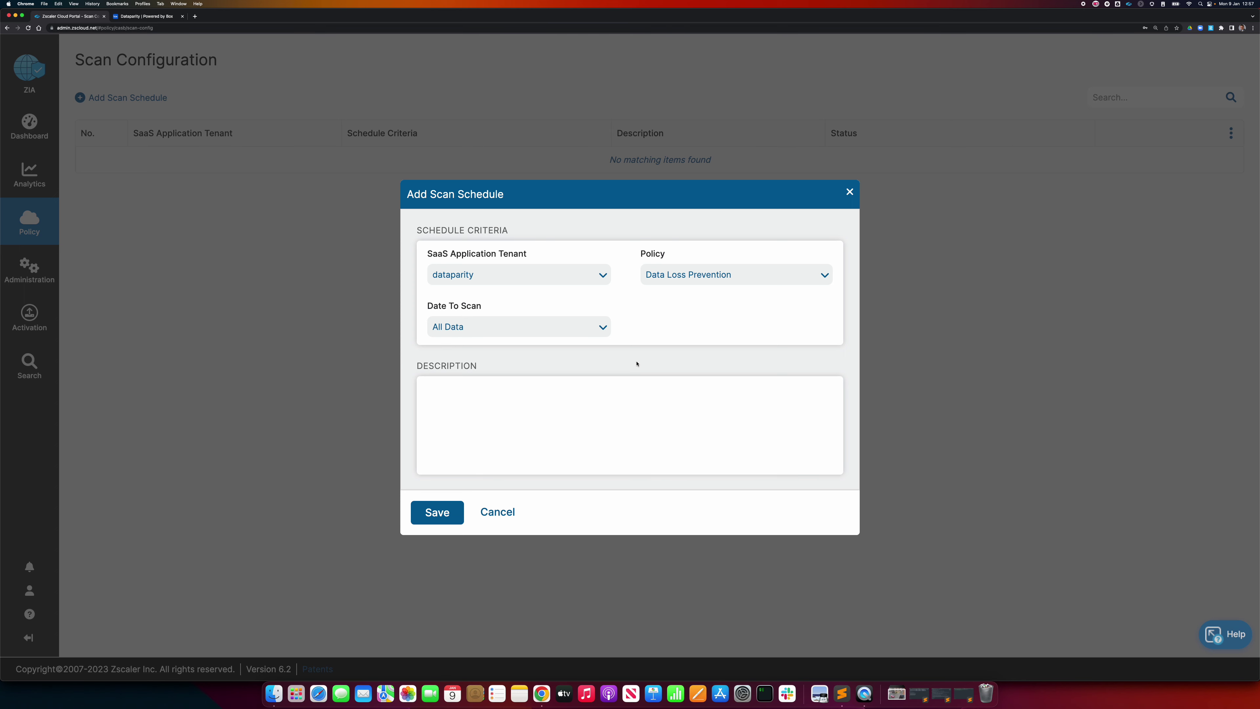
left_click(441, 512)
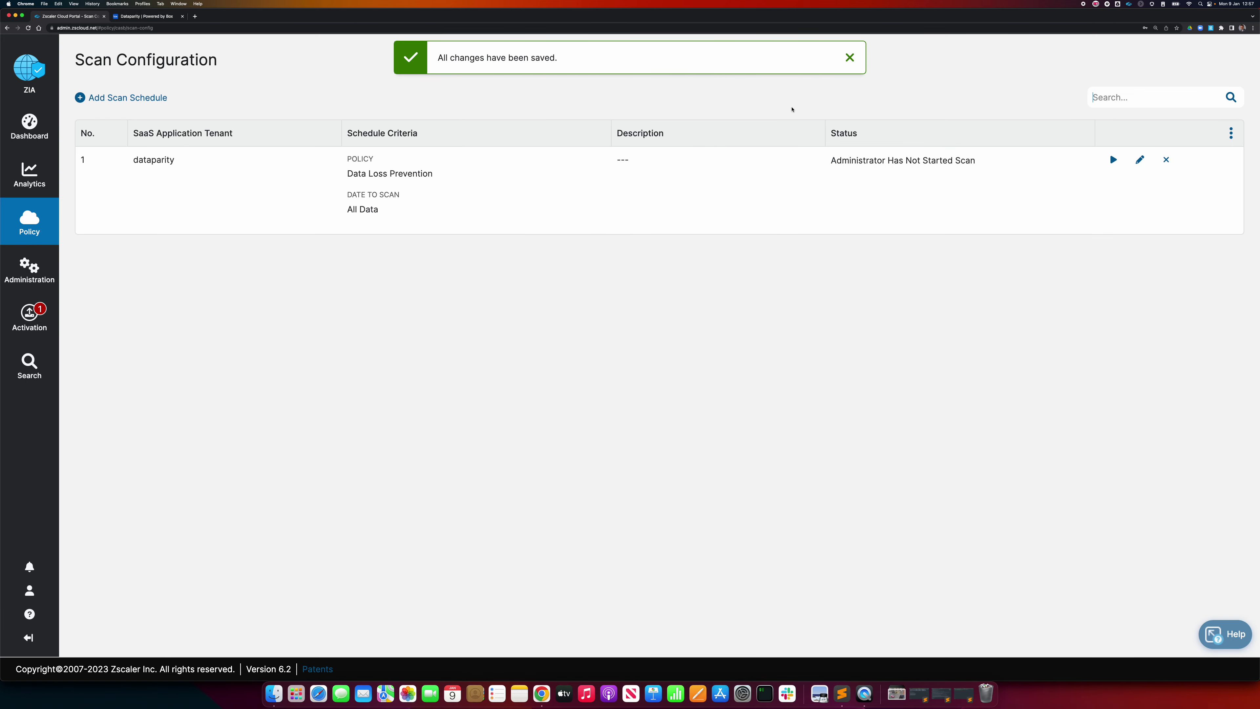
left_click(850, 57)
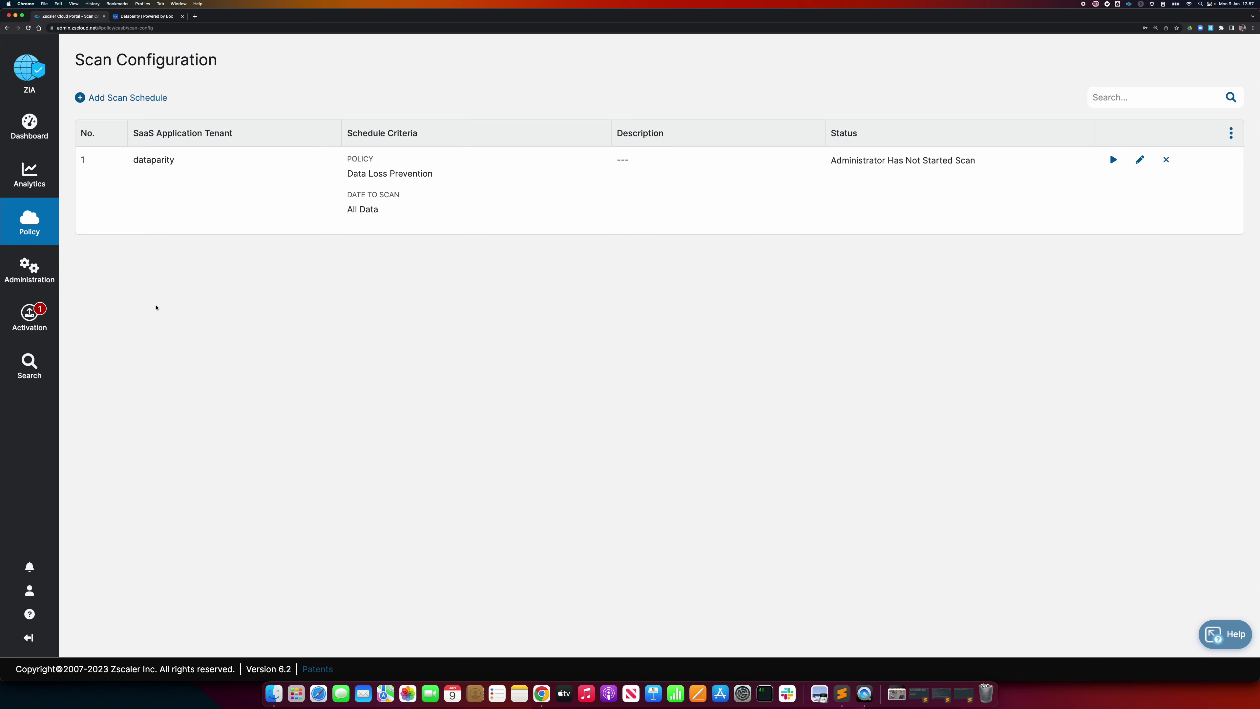
Step: Activate the pending configuration changes and start the scan for the dataparity tenant
left_click(39, 318)
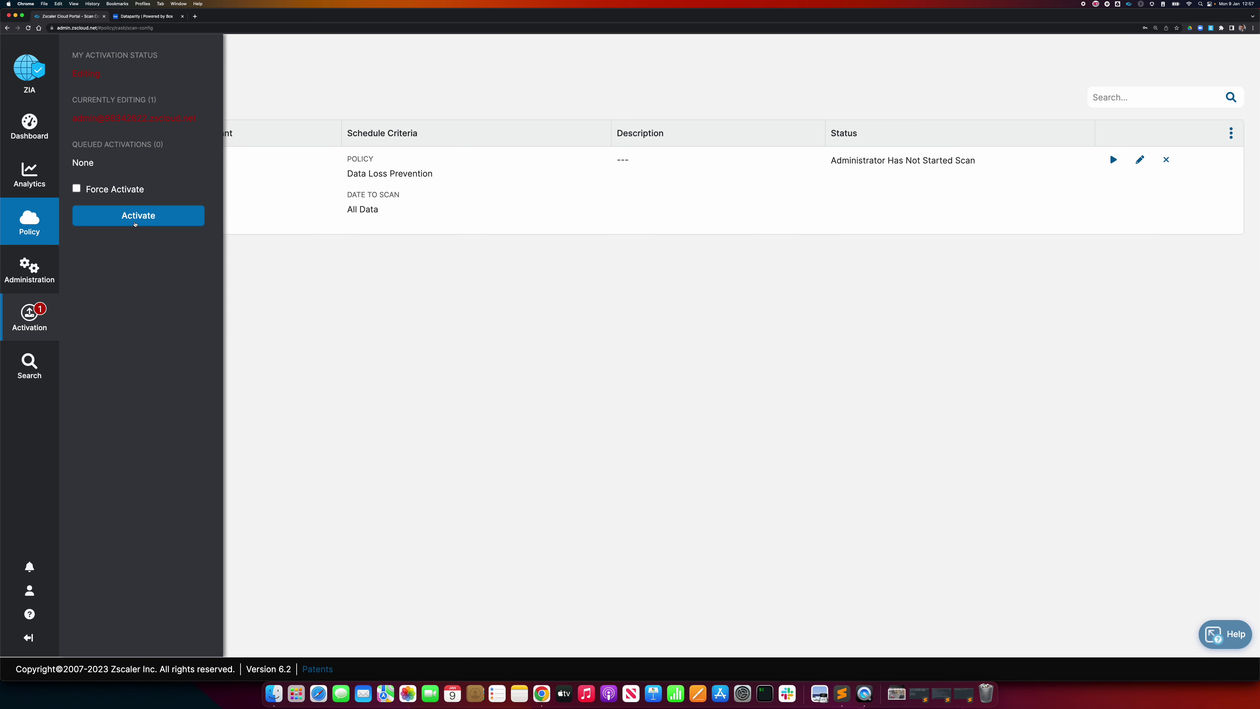
left_click(136, 218)
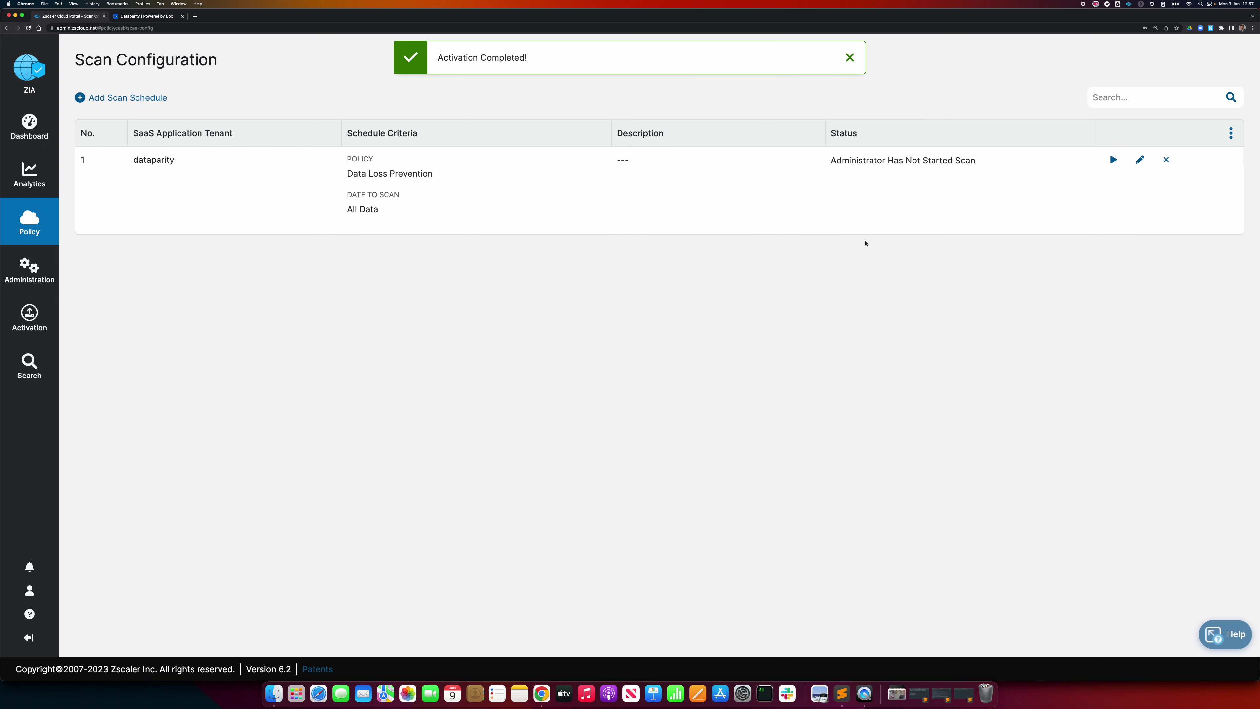
left_click(1113, 159)
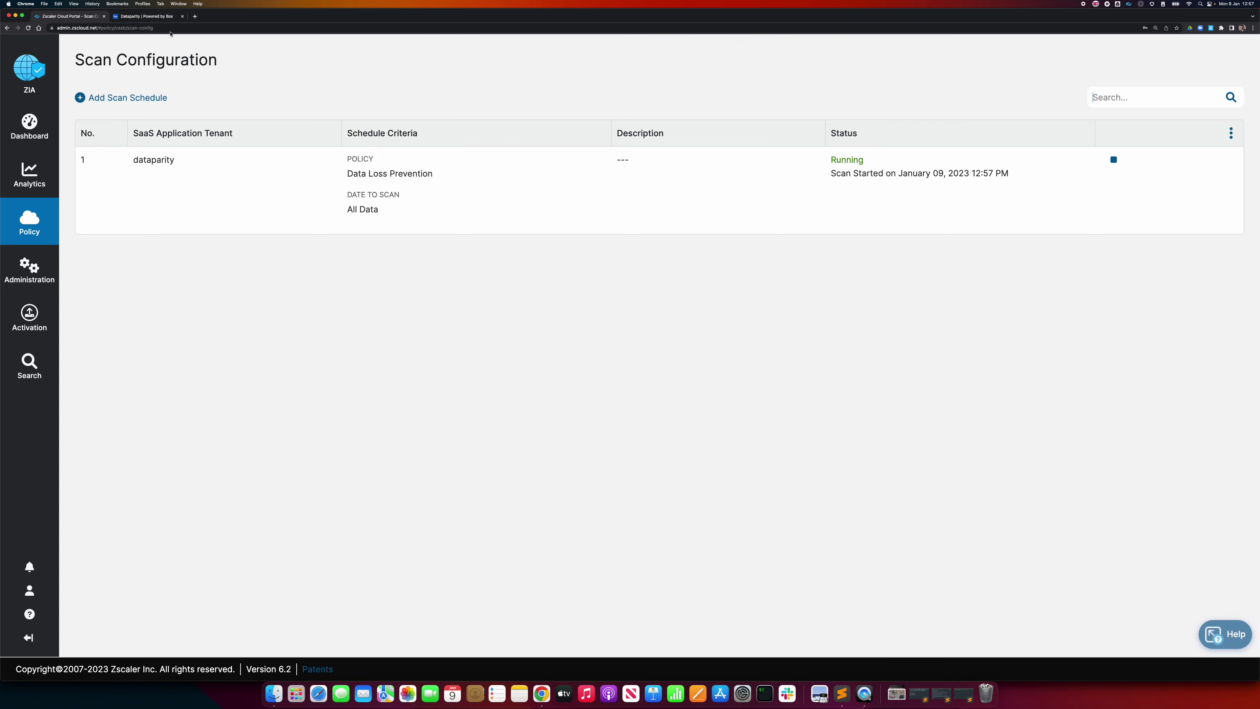
Step: Switch to the Box admin console and look through the admin user's folders in the Content Manager
left_click(140, 17)
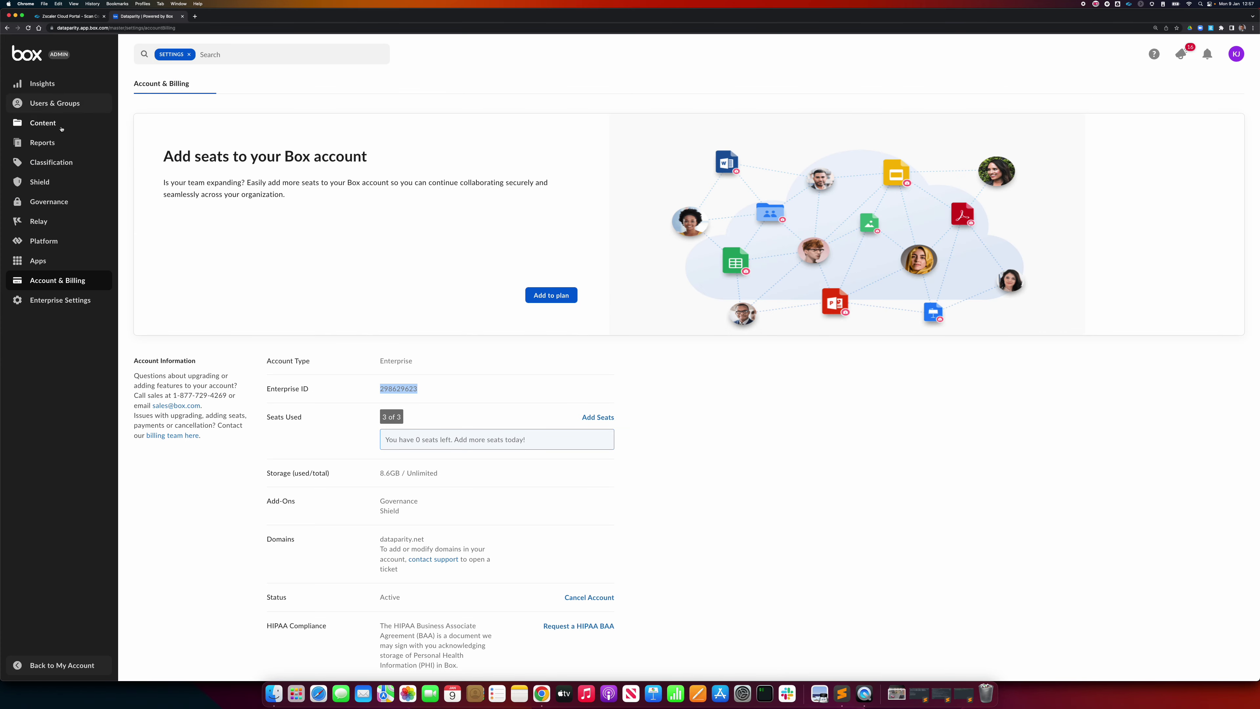
left_click(42, 124)
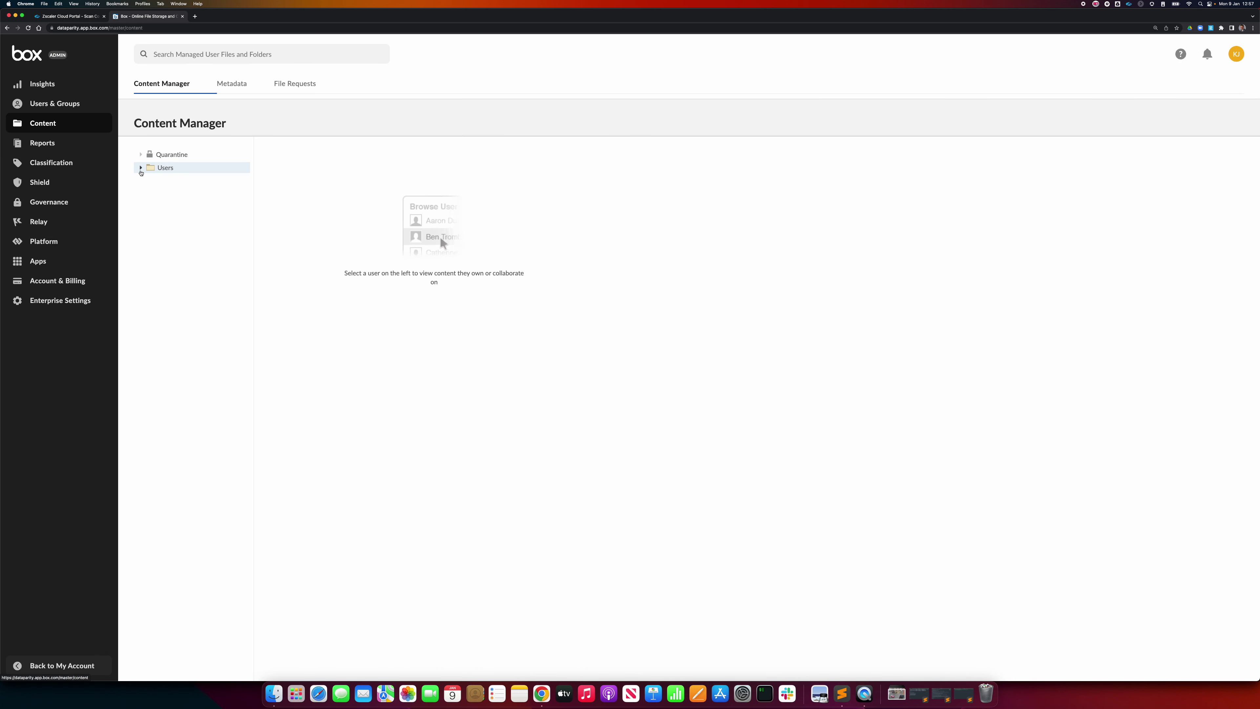
left_click(141, 169)
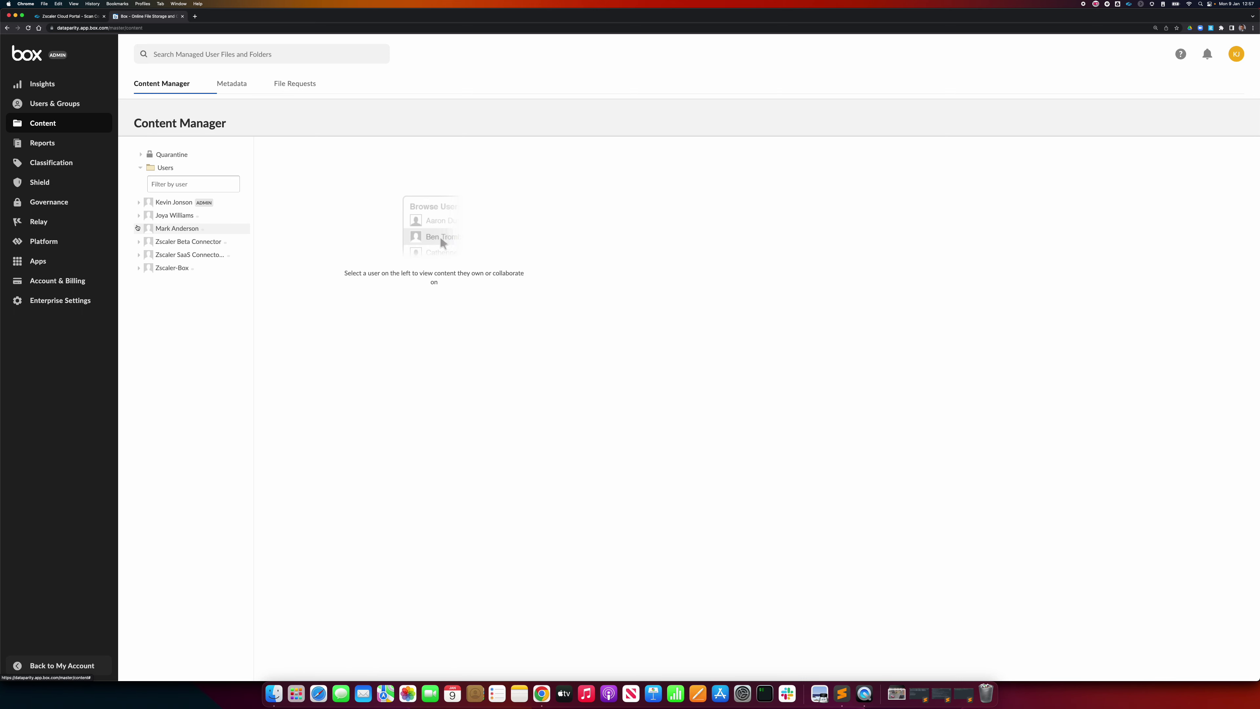
left_click(139, 202)
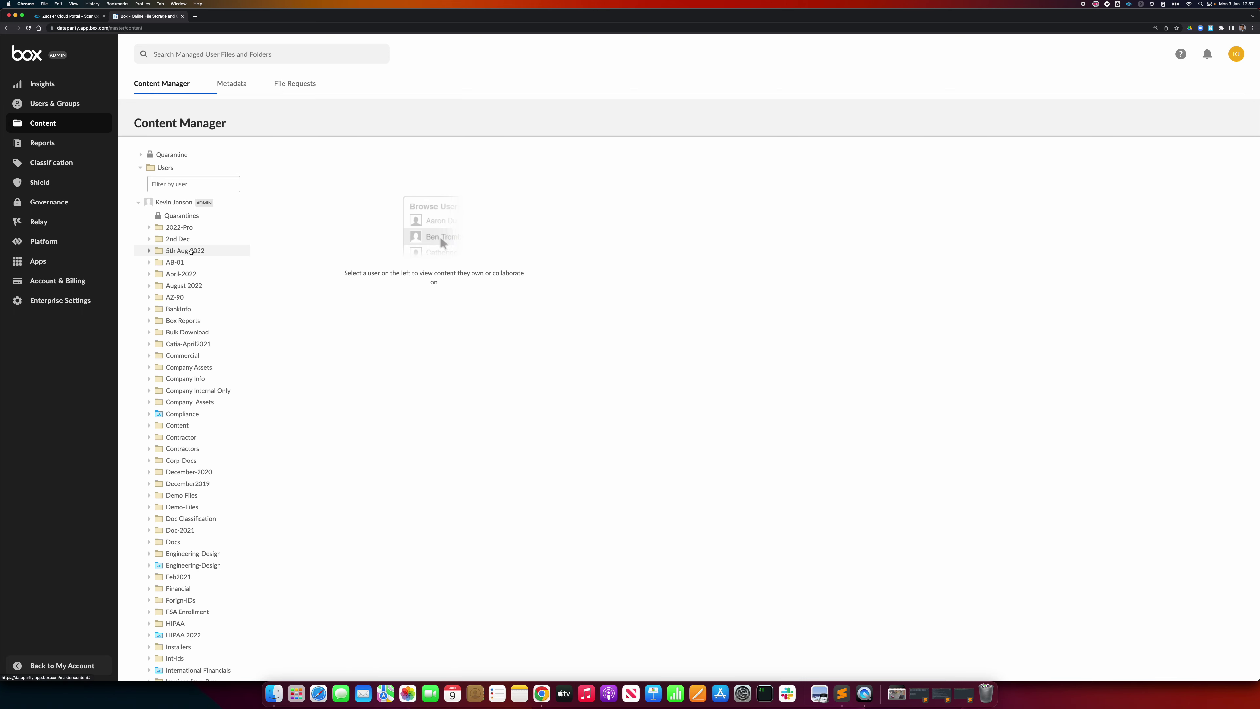
scroll(191, 255, "down", 15)
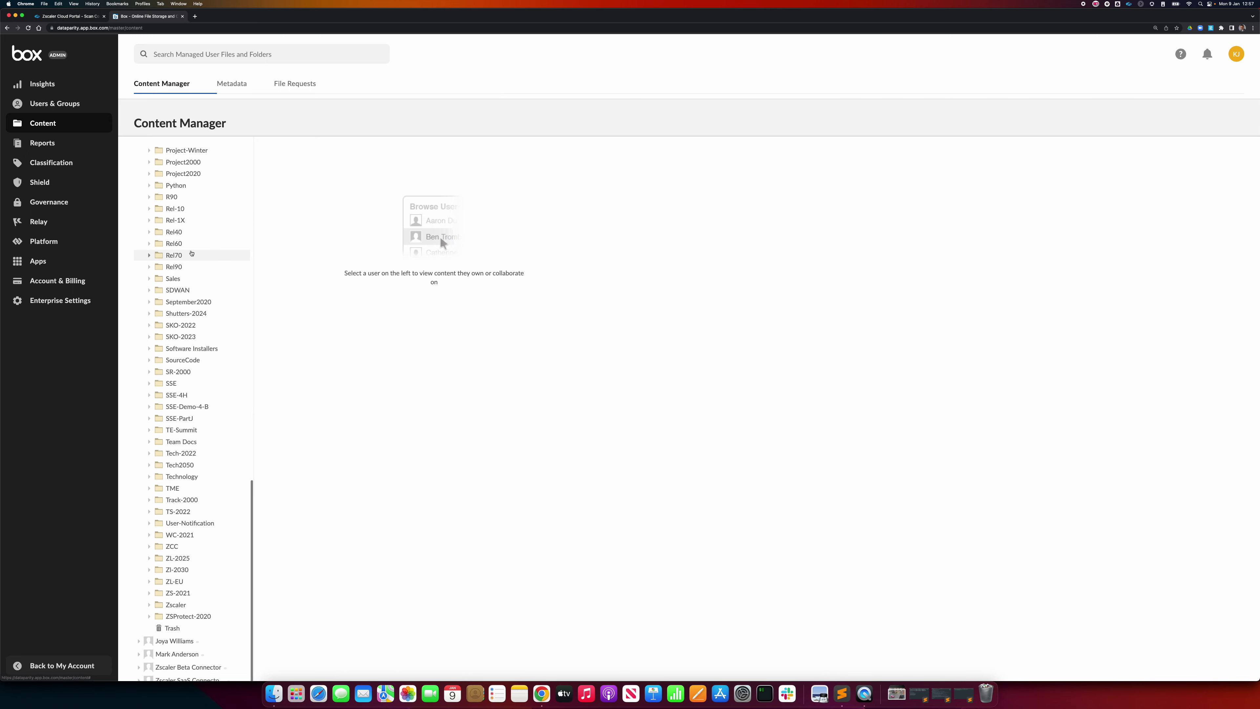
scroll(192, 261, "up", 15)
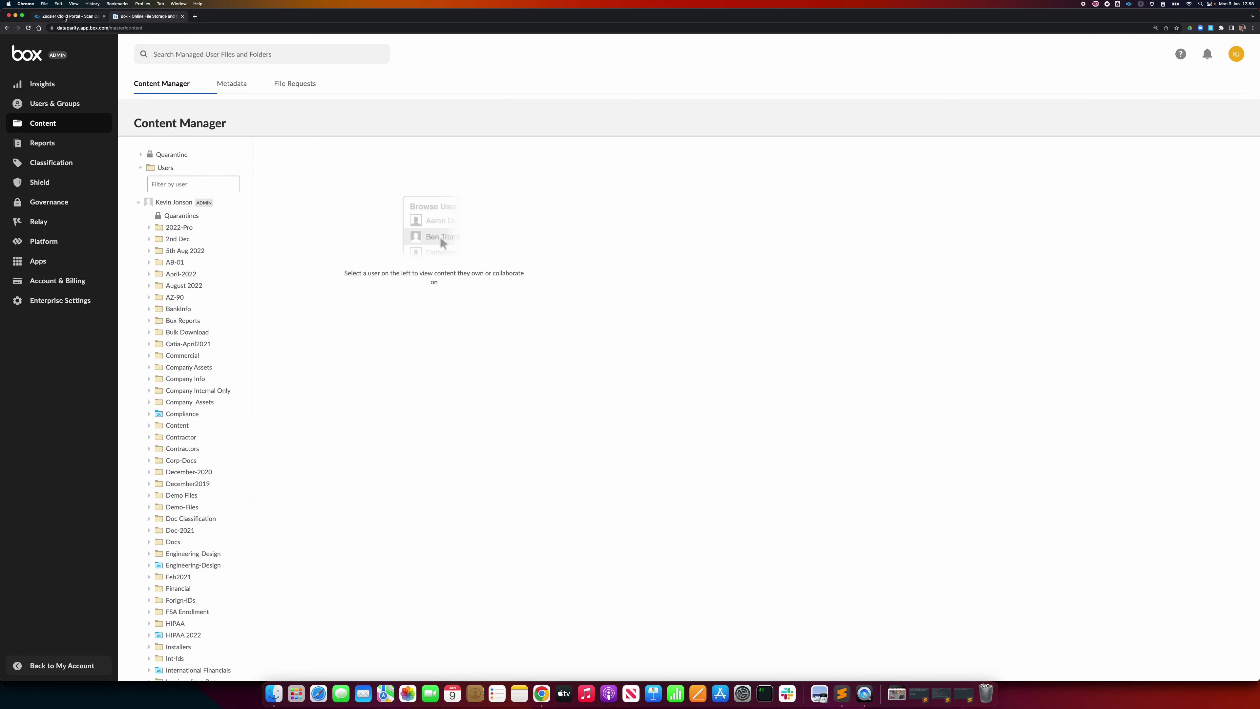
Step: Return to the Zscaler portal and open the logs of SaaS Security Insights
left_click(66, 17)
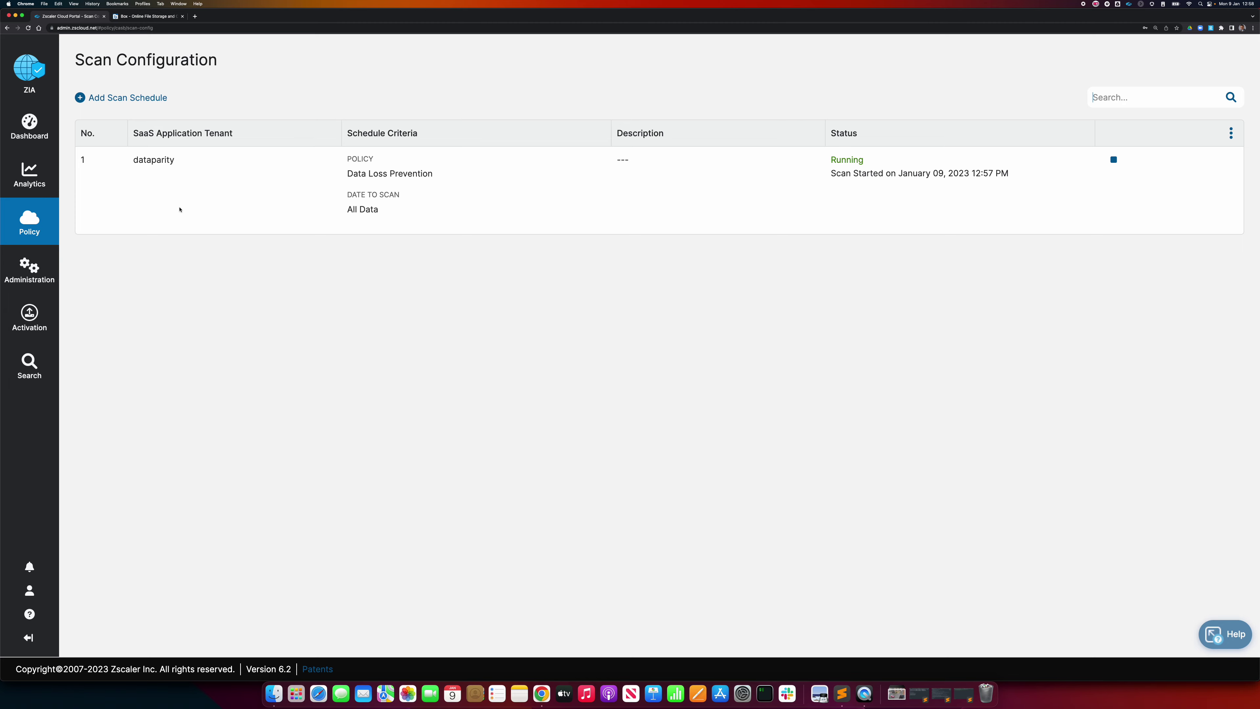
mouse_move(24, 197)
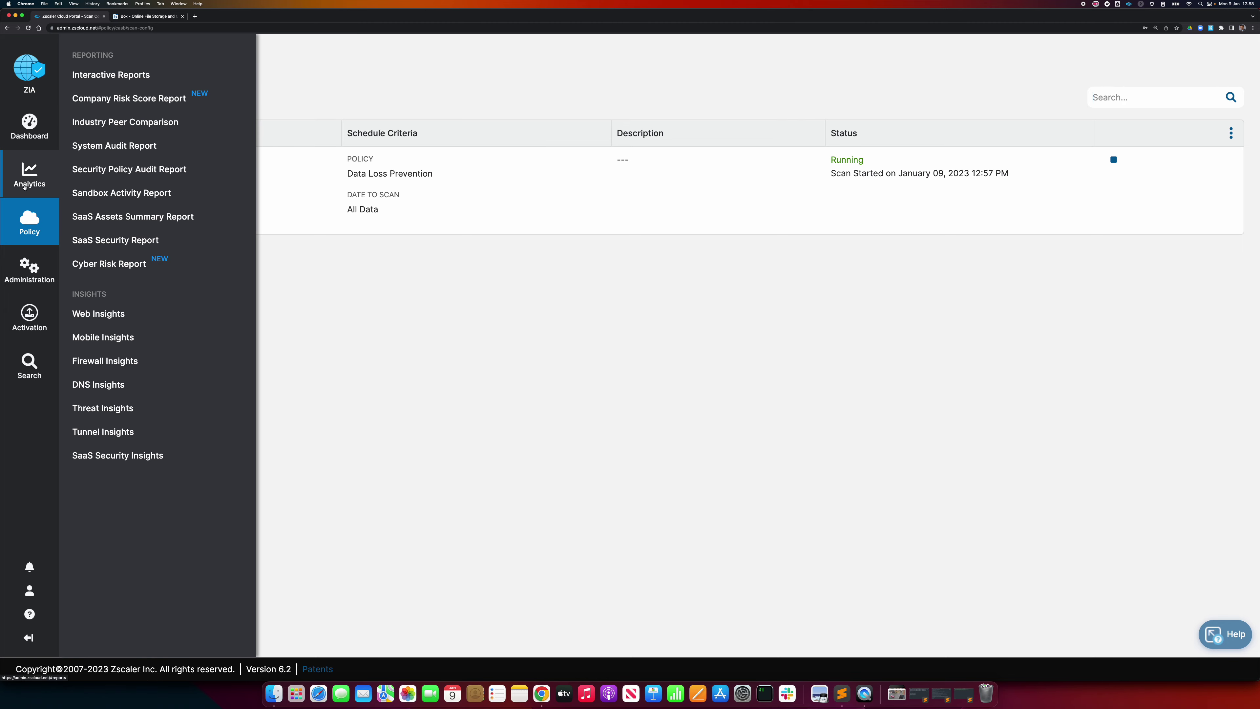
left_click(24, 186)
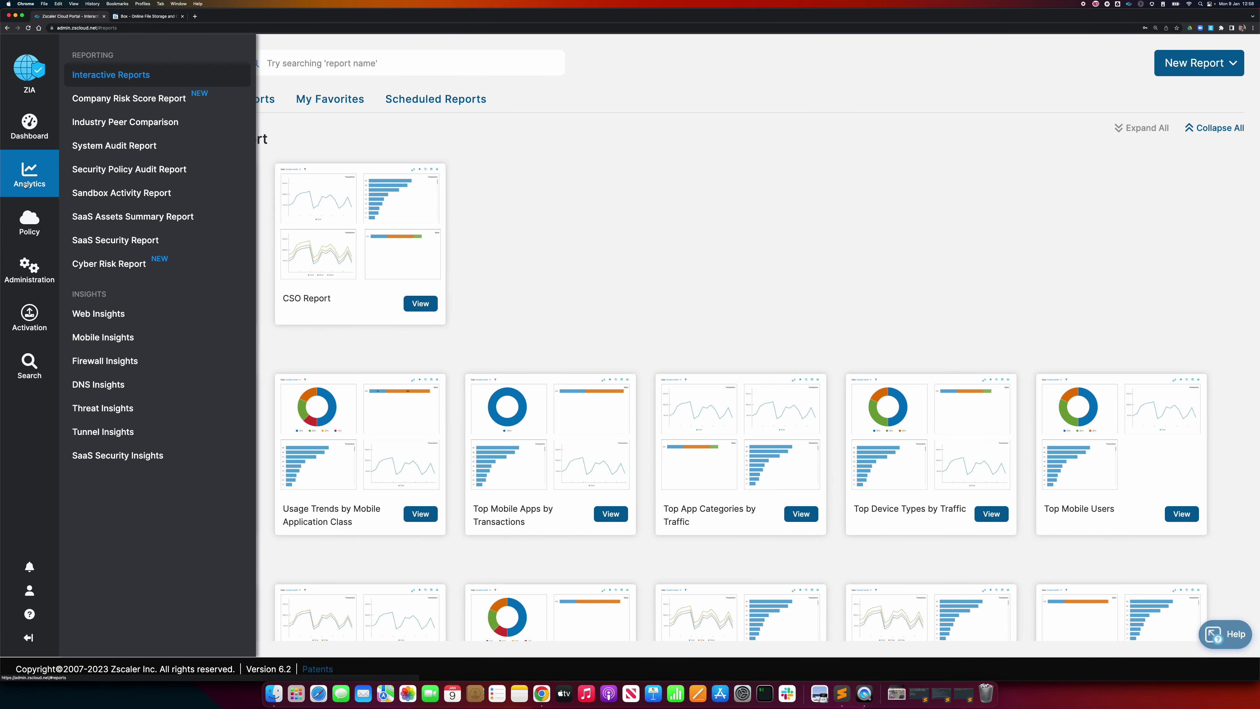
left_click(143, 456)
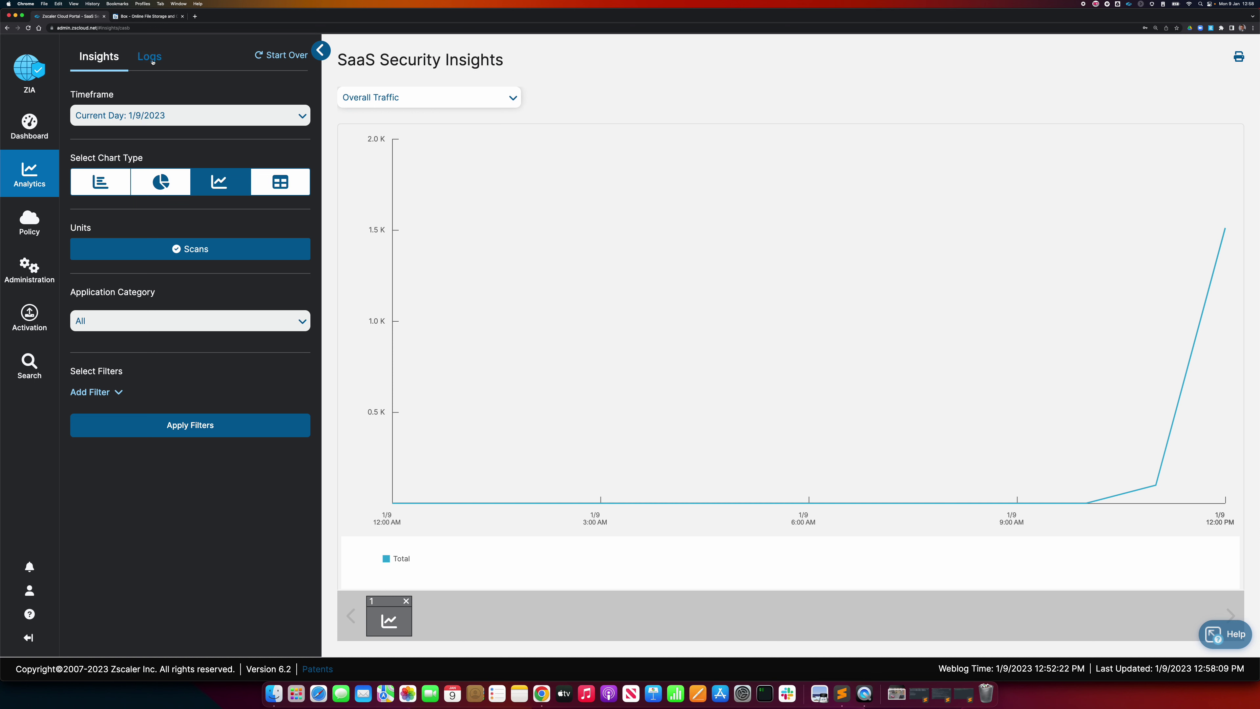
left_click(170, 117)
left_click(146, 57)
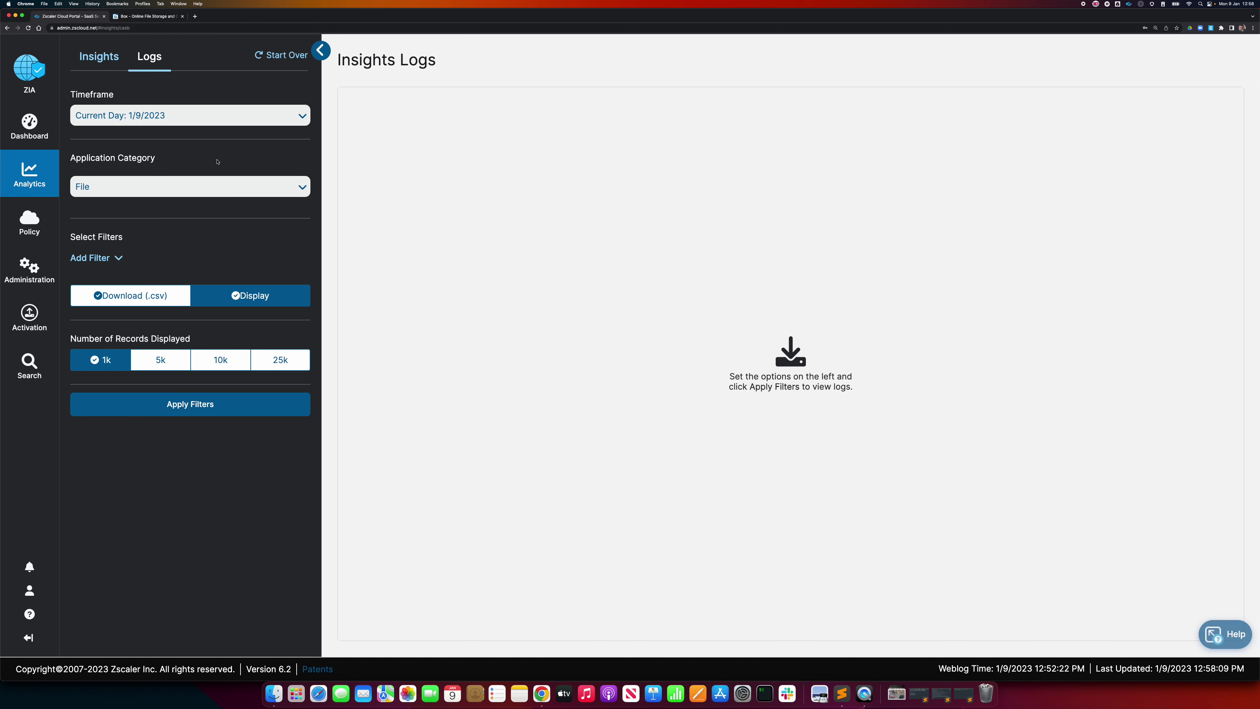
Step: Query the SaaS security logs for the last 2 minutes
left_click(165, 116)
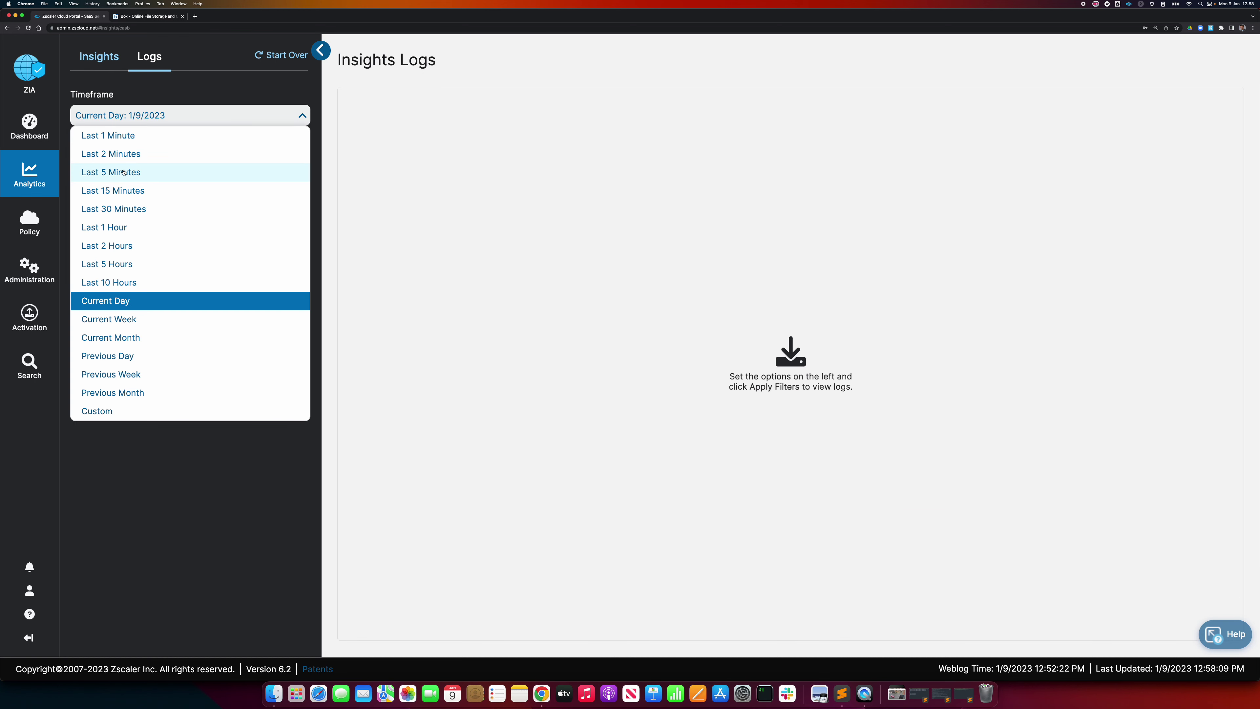
left_click(134, 157)
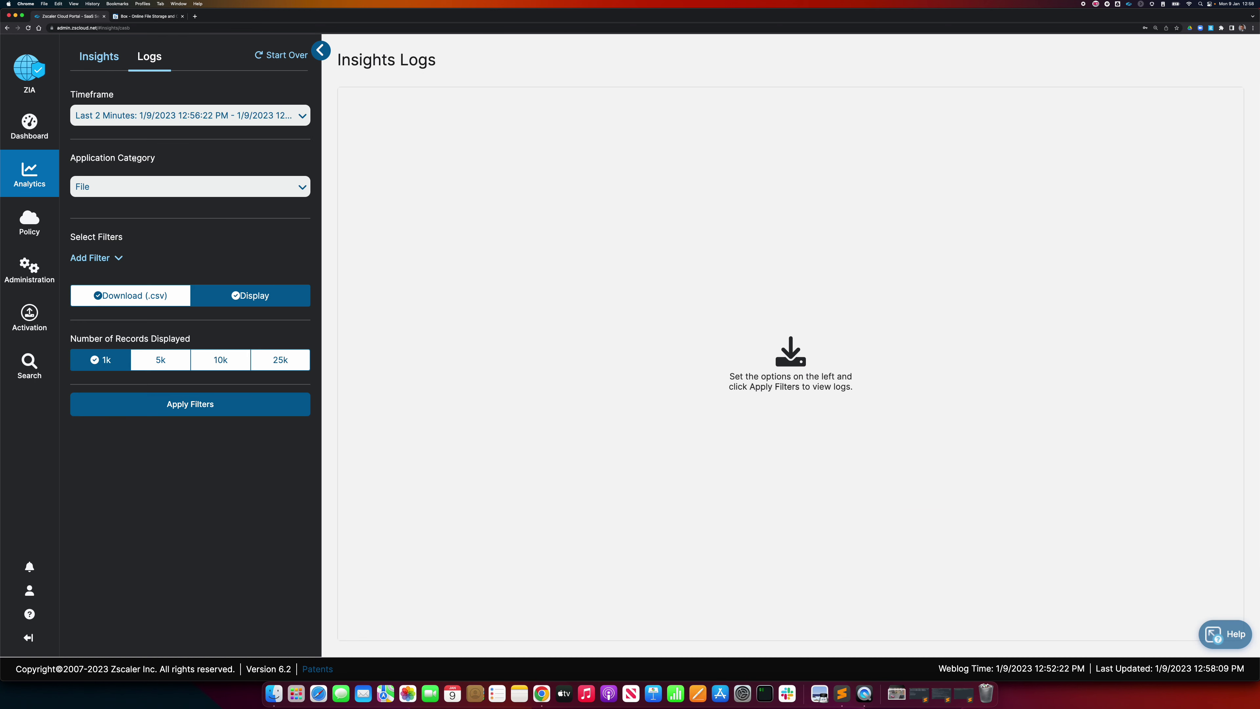
left_click(195, 407)
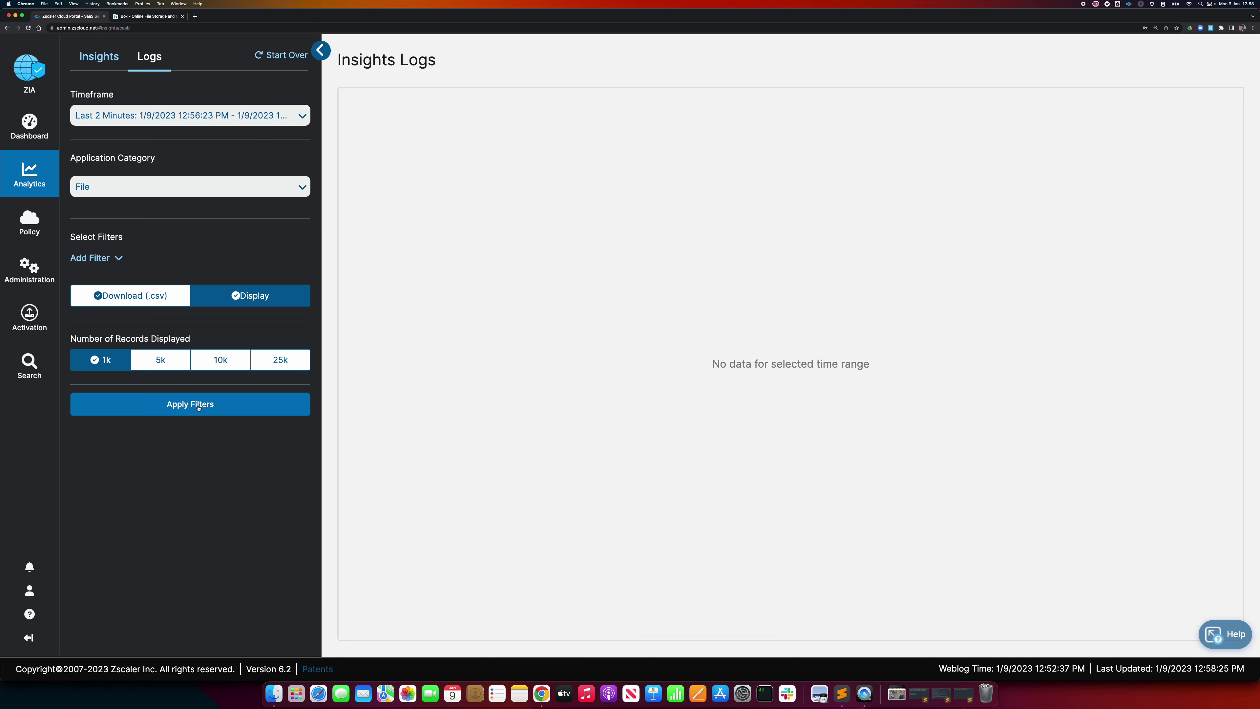
Step: Widen the log timeframe to the last 5 minutes and run the query
left_click(212, 124)
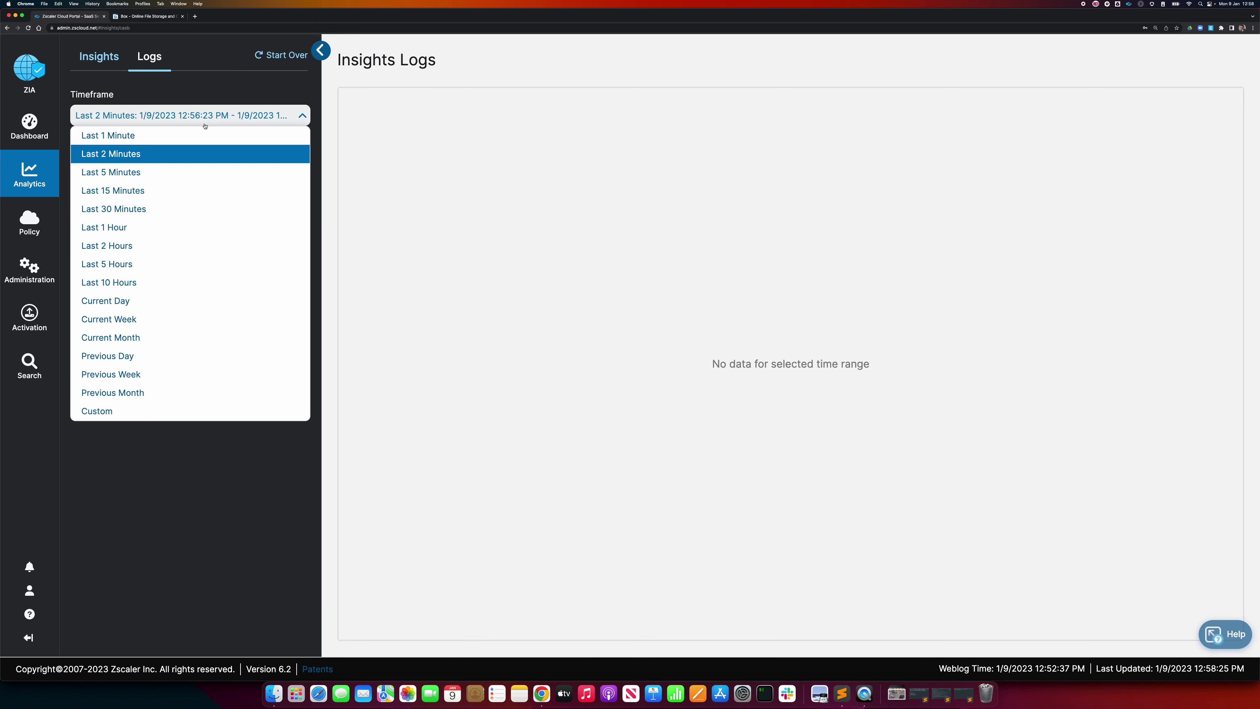
left_click(154, 169)
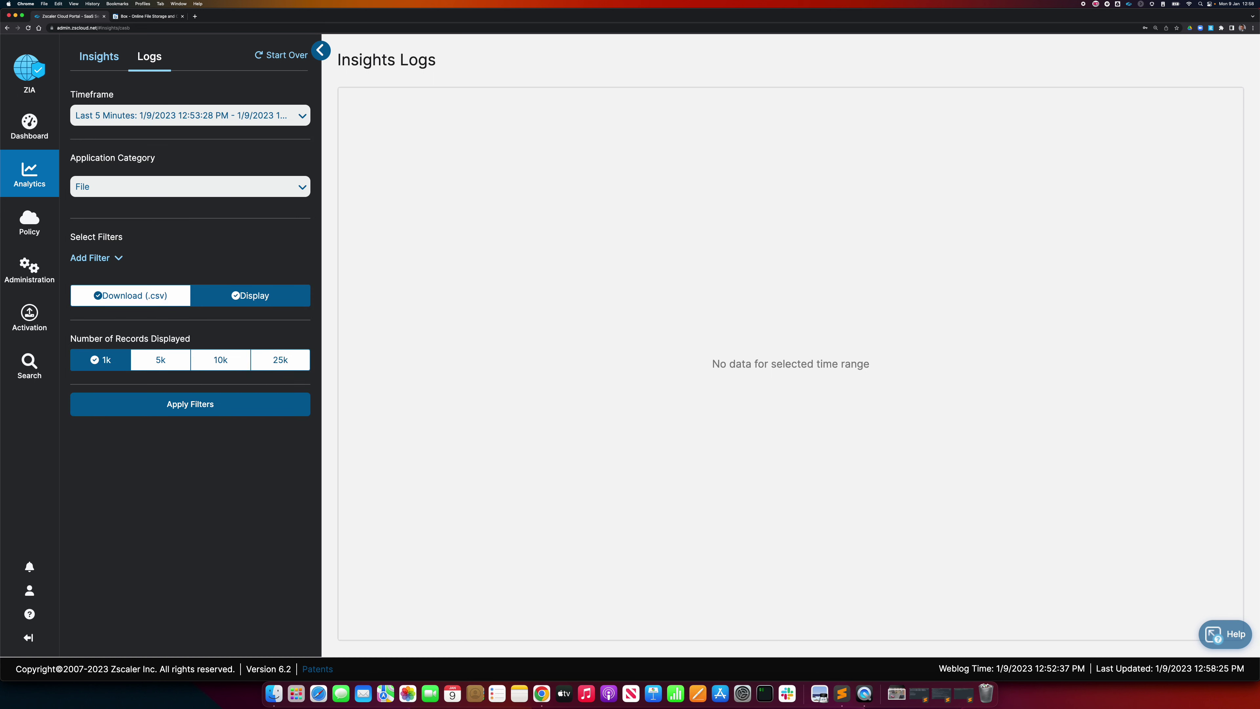
left_click(196, 408)
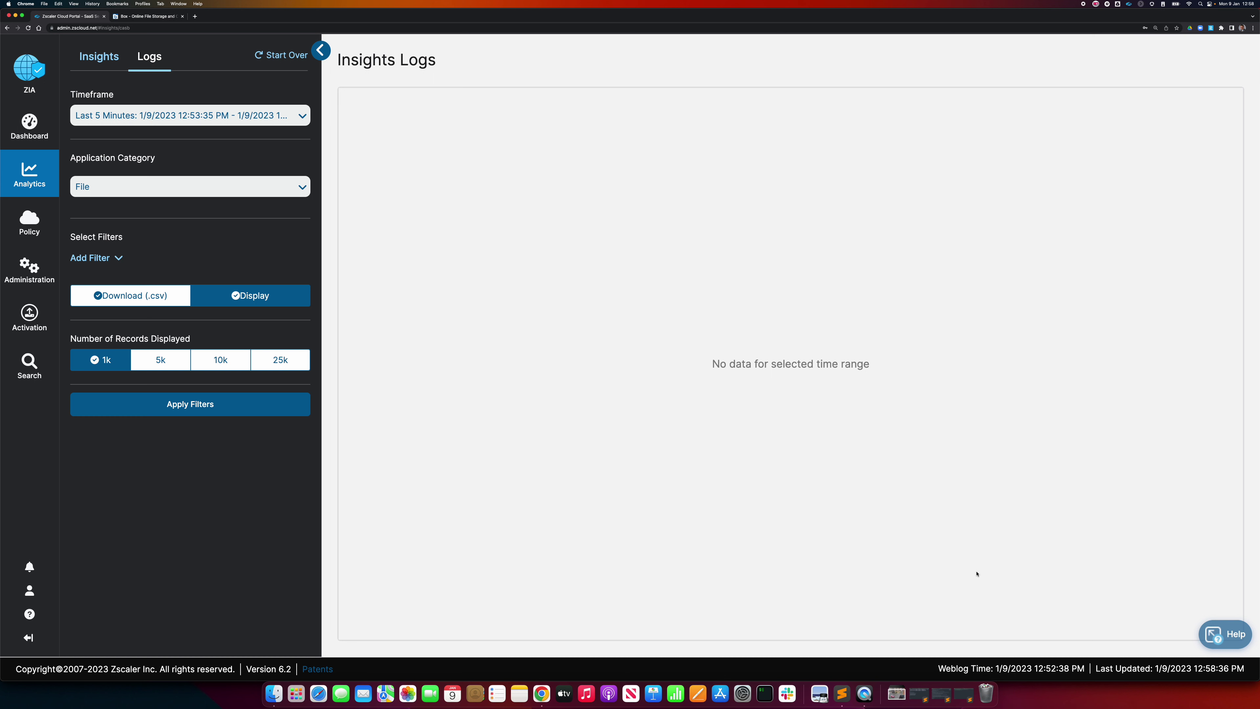
Step: Check the SaaS Security Insights traffic chart, then reopen the logs and query the last 5 minutes of file scans
left_click(100, 62)
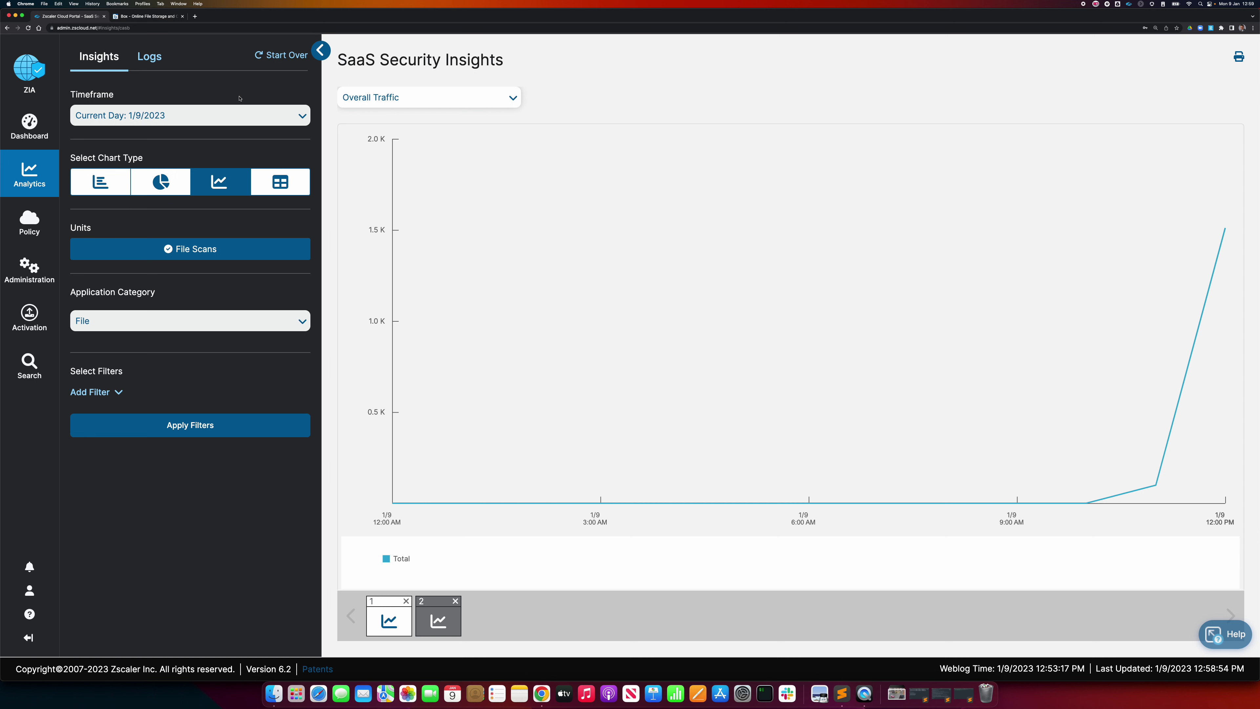
left_click(149, 56)
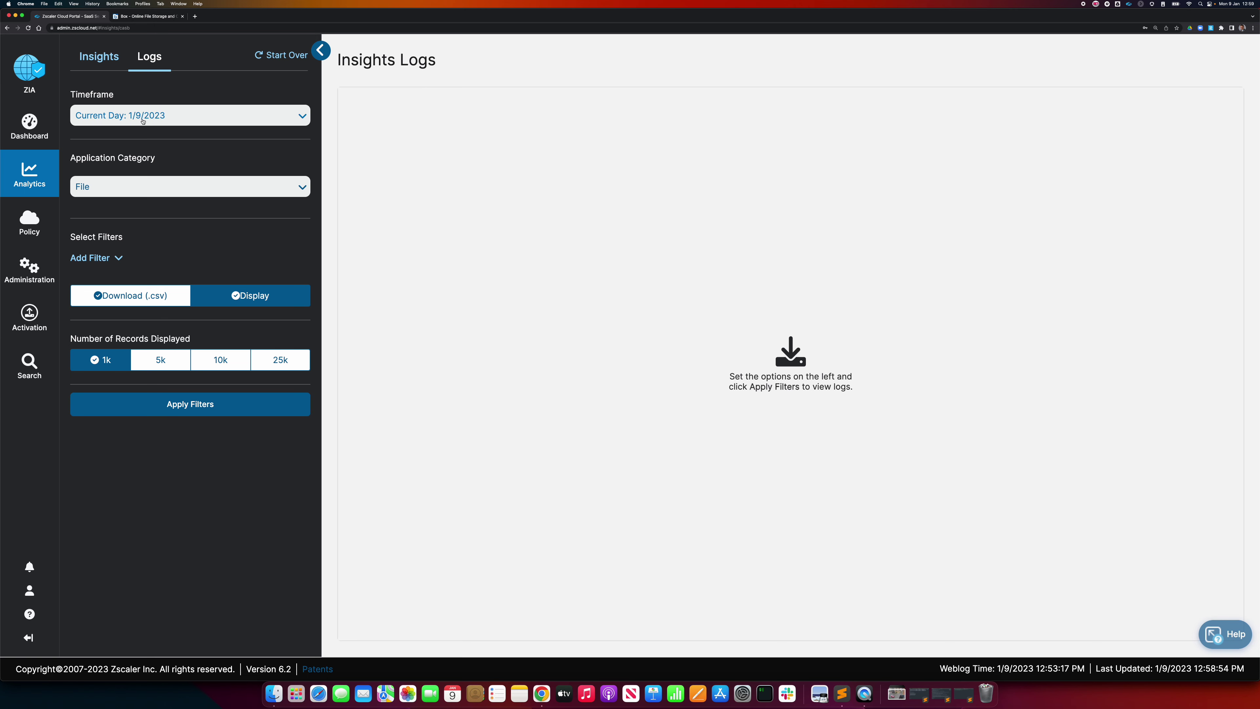
left_click(133, 115)
left_click(131, 171)
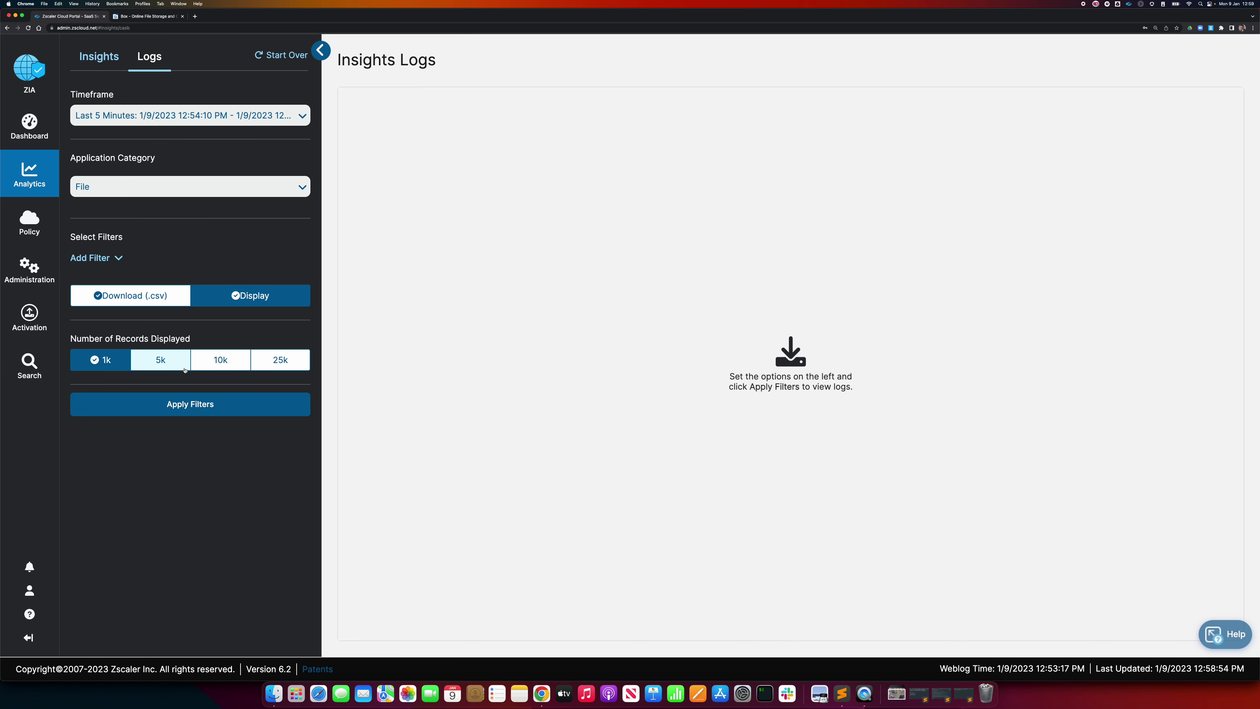
left_click(188, 414)
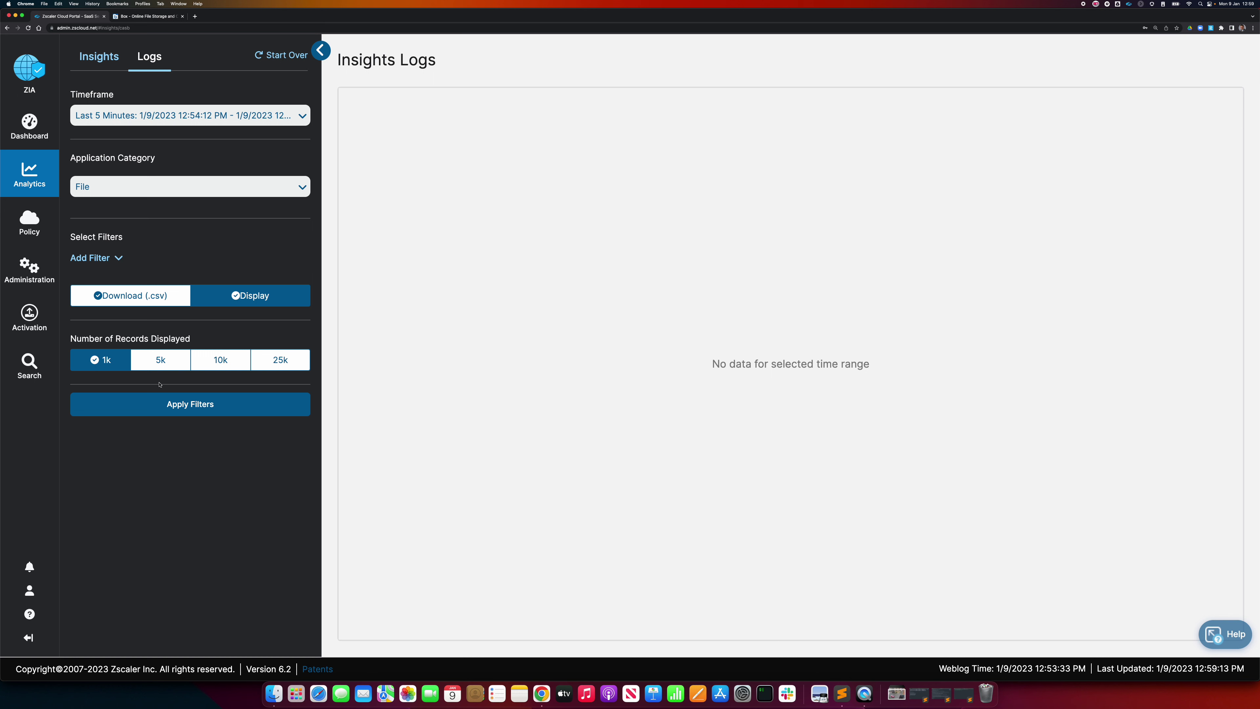
Step: Rerun the 5-minute log query repeatedly to check for new file scan records from the Box tenant
left_click(188, 404)
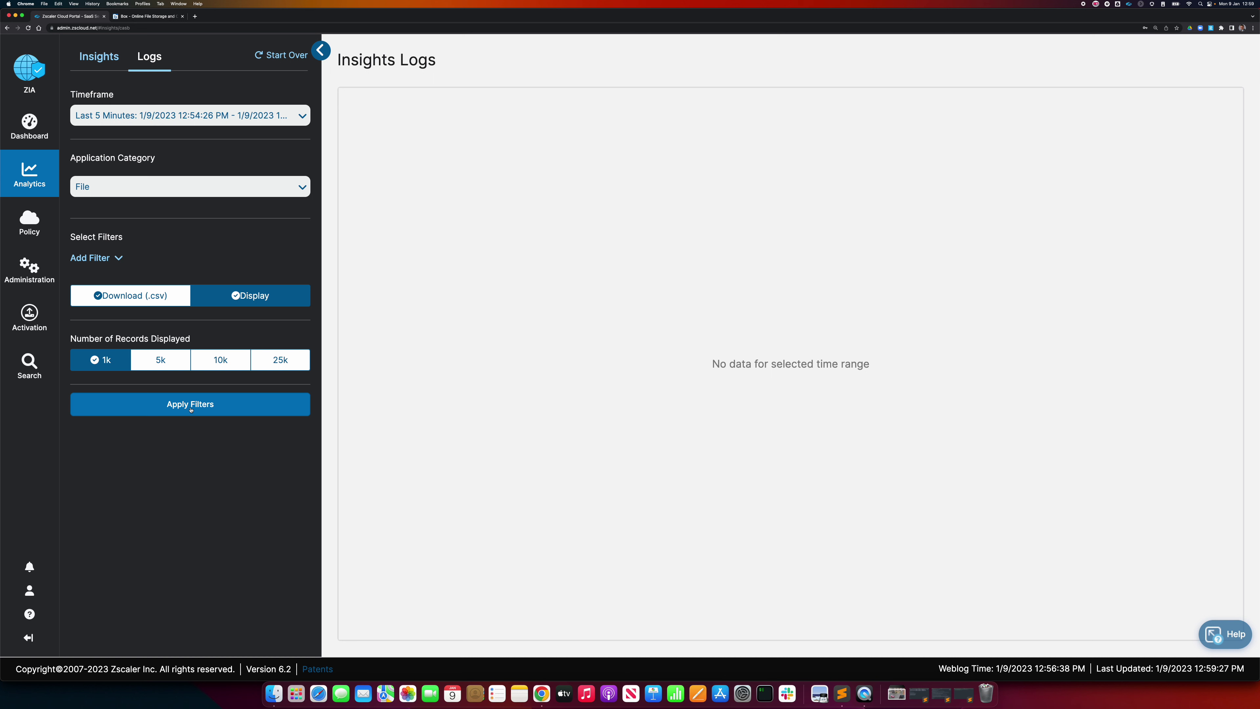
left_click(191, 403)
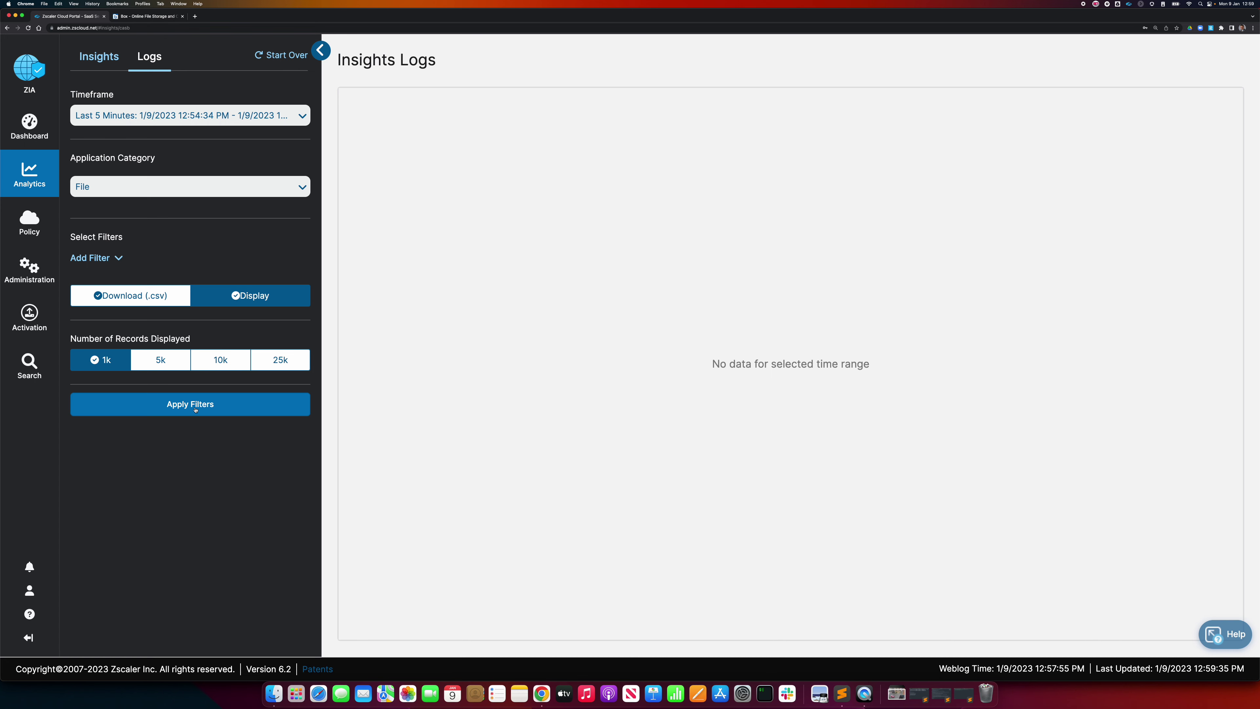
left_click(196, 409)
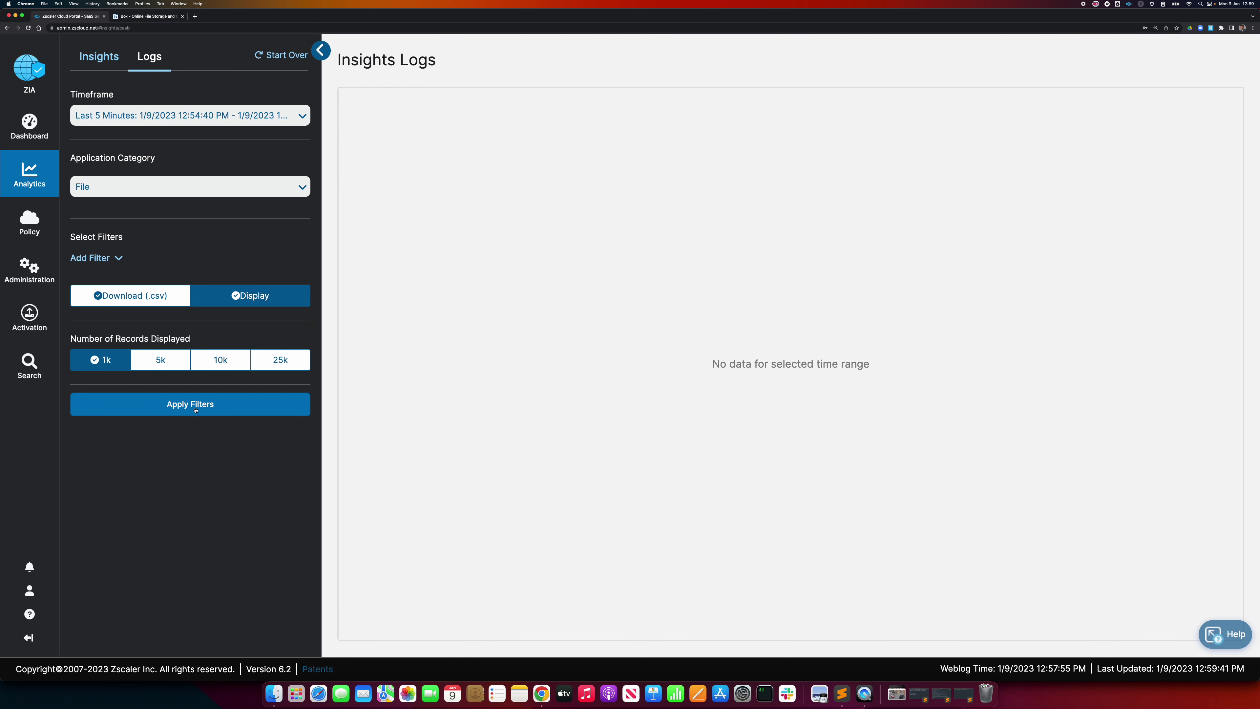
left_click(196, 408)
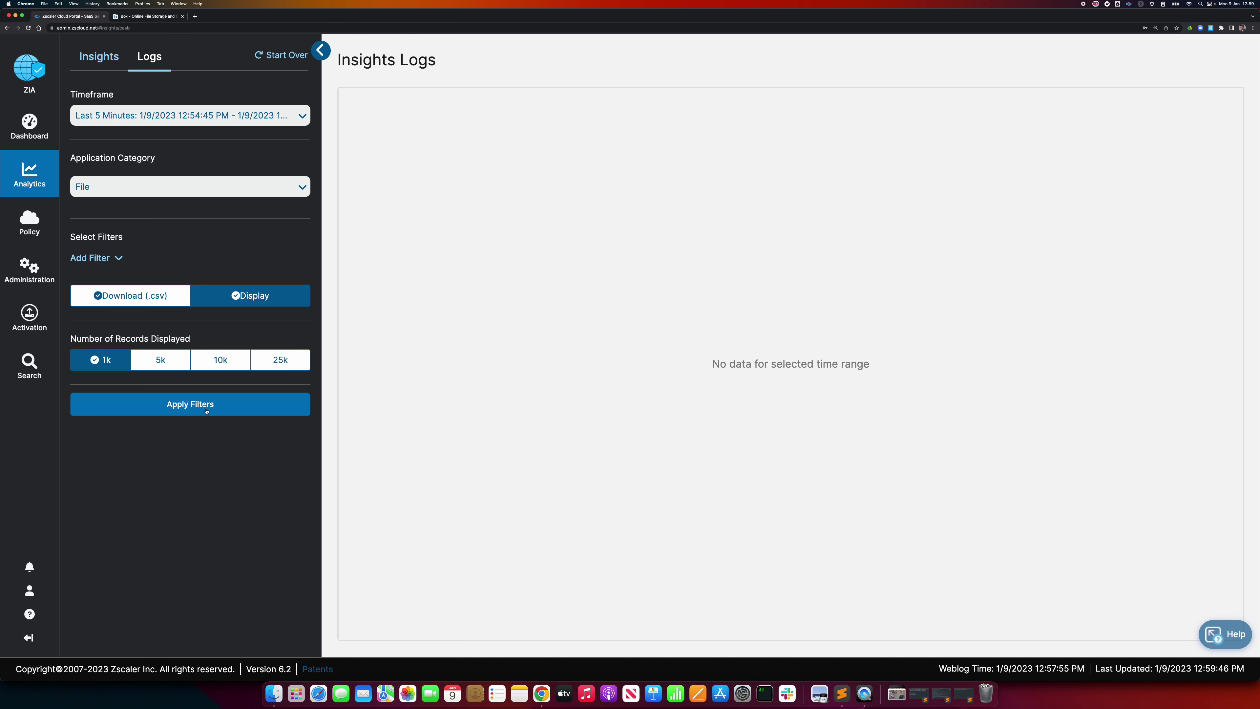
left_click(206, 410)
left_click(207, 410)
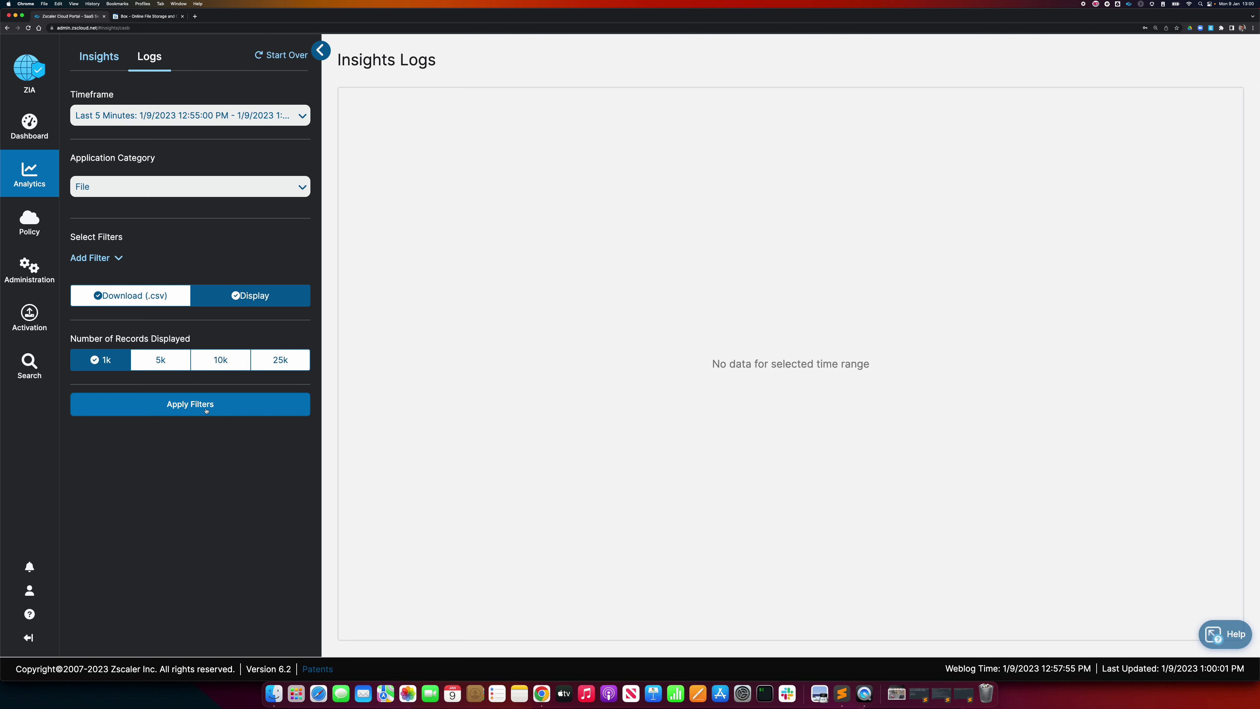
left_click(206, 410)
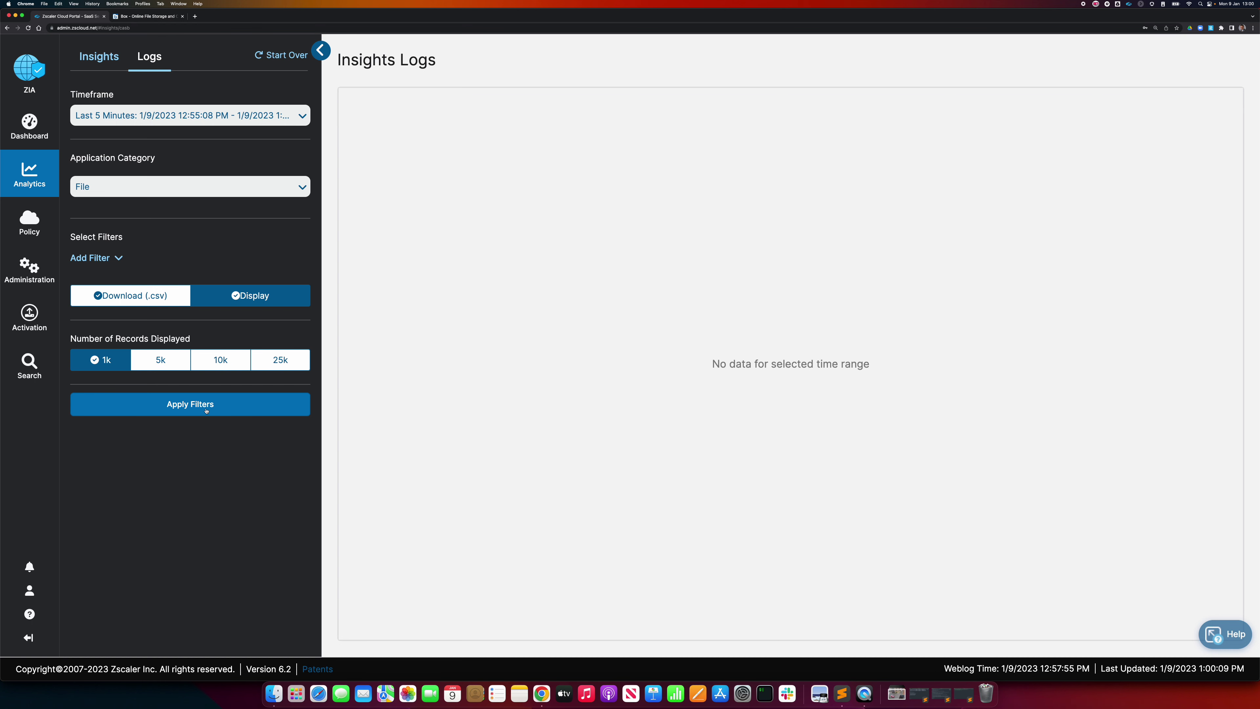
left_click(206, 410)
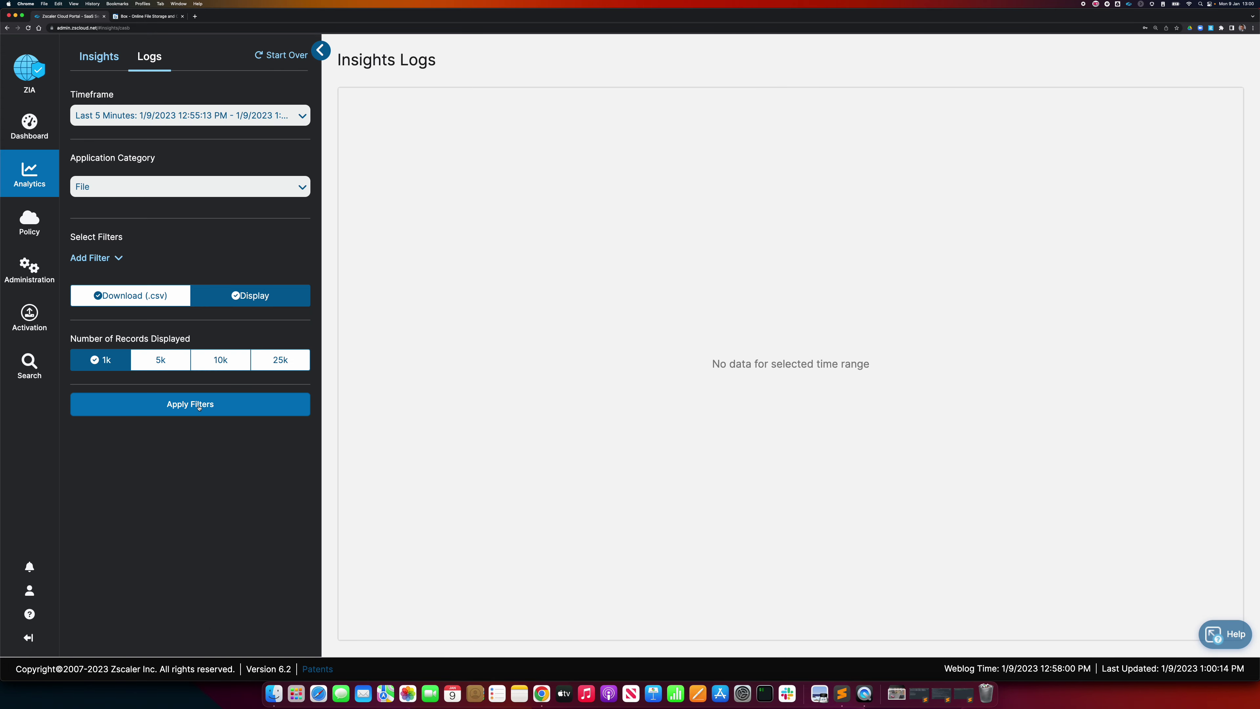
Step: Keep refreshing the file logs for the last 5 minutes to look for fresh scan records
left_click(198, 406)
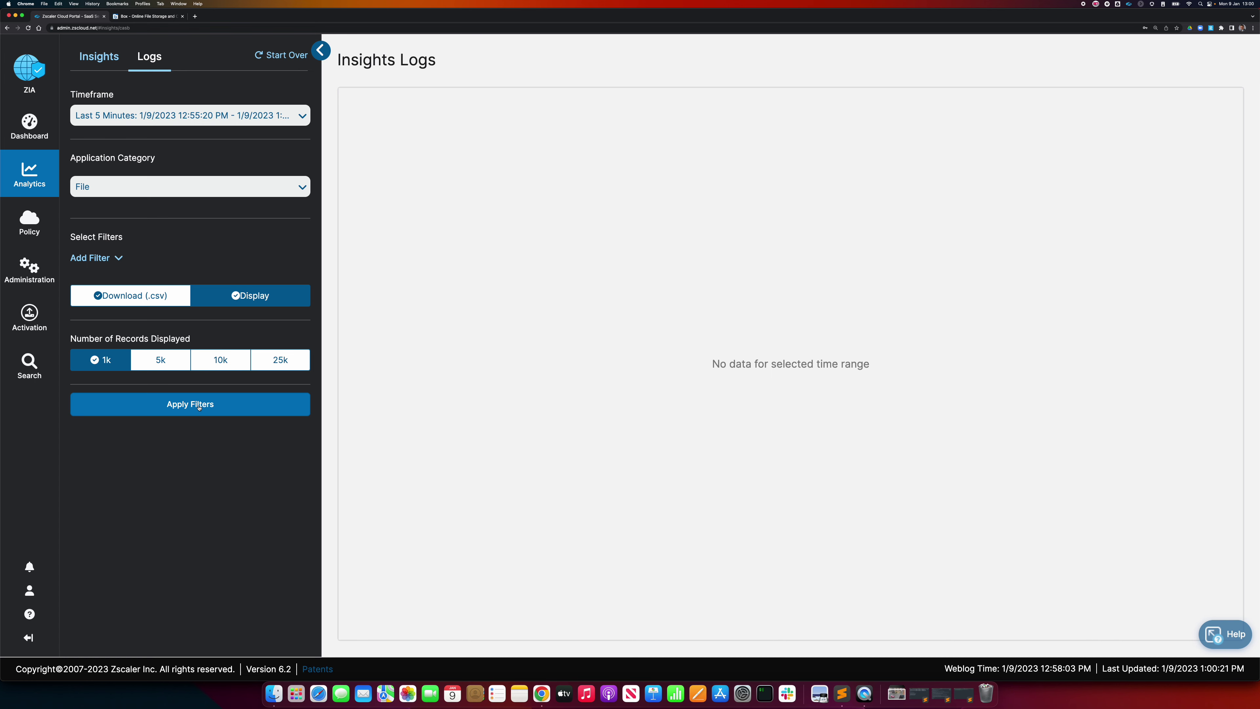
left_click(198, 406)
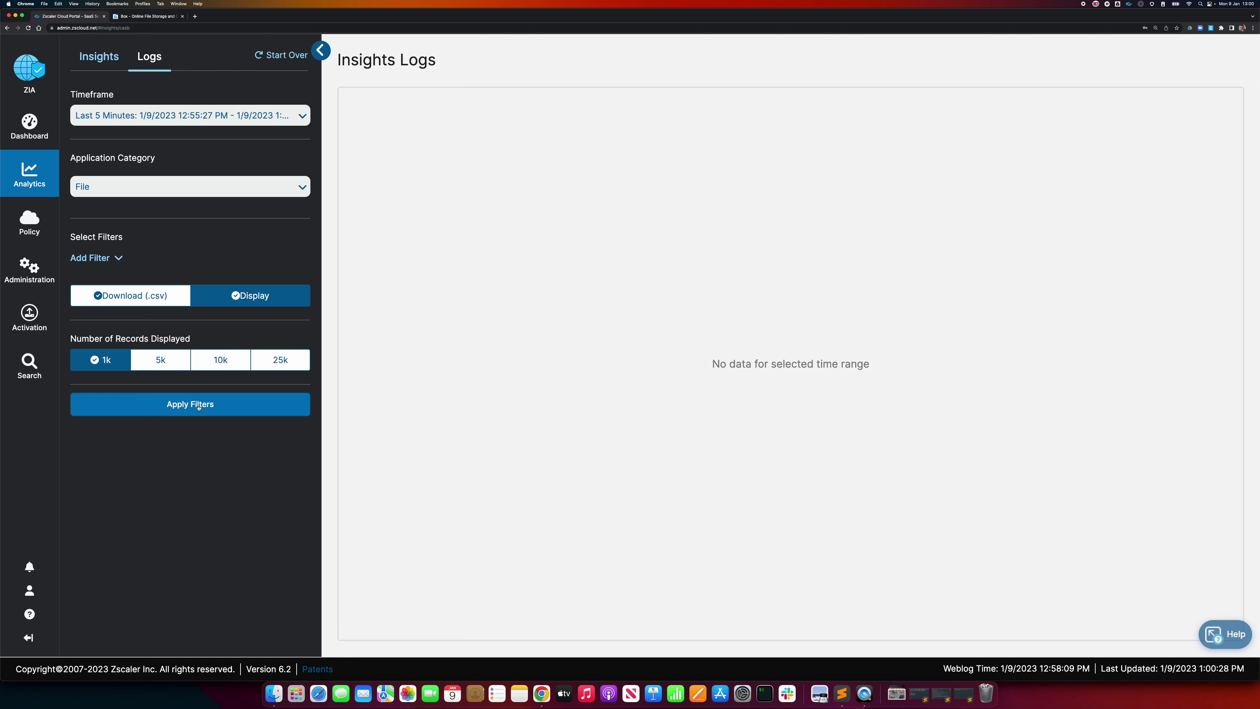
left_click(199, 405)
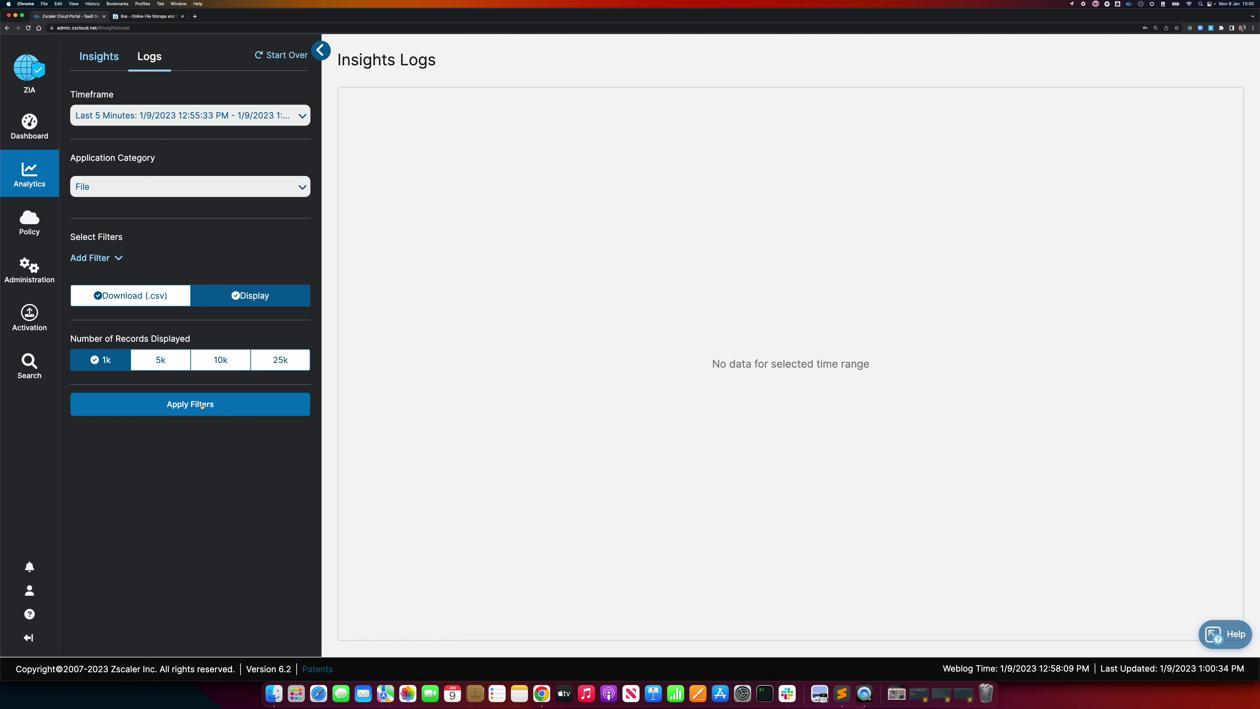
left_click(202, 406)
left_click(202, 405)
left_click(199, 404)
left_click(201, 406)
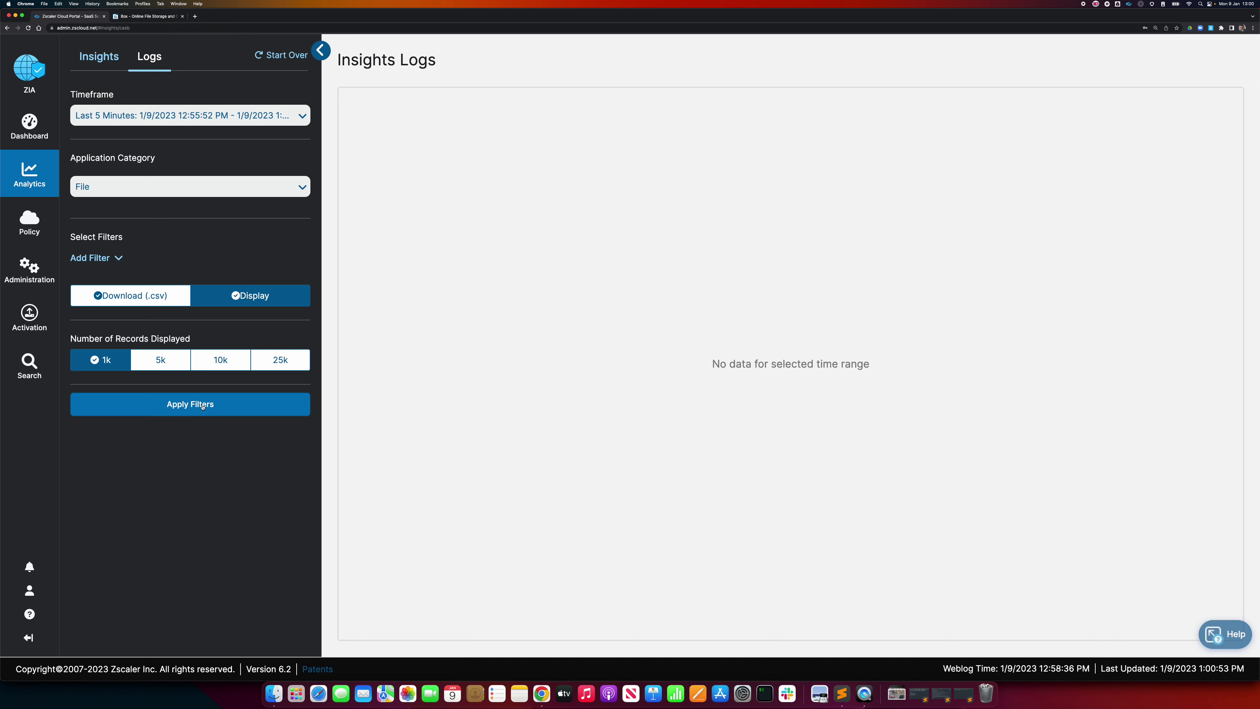
left_click(201, 406)
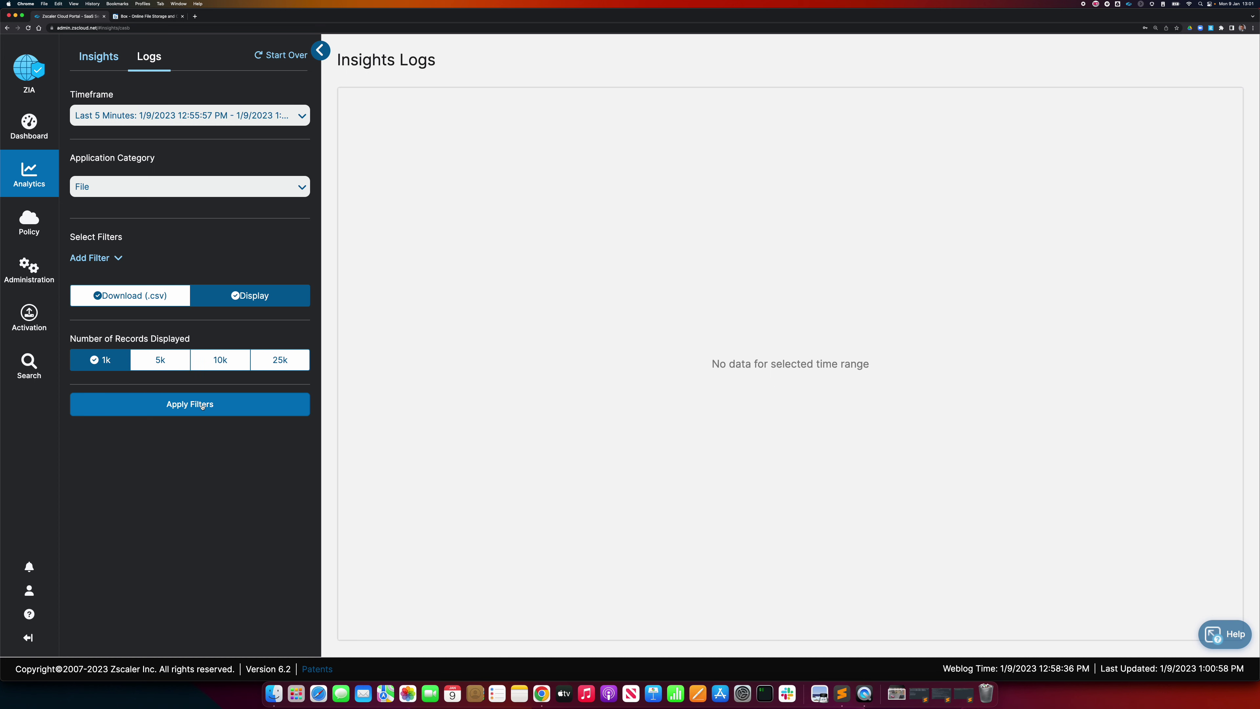
left_click(201, 405)
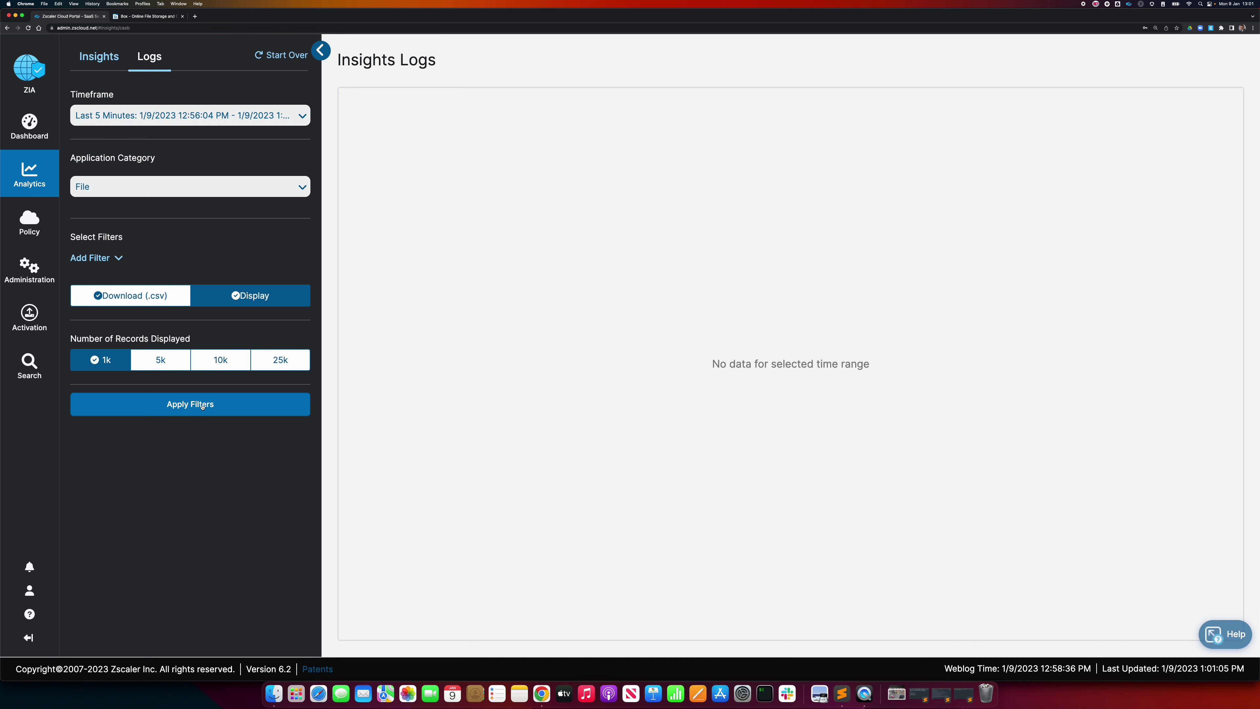
left_click(202, 405)
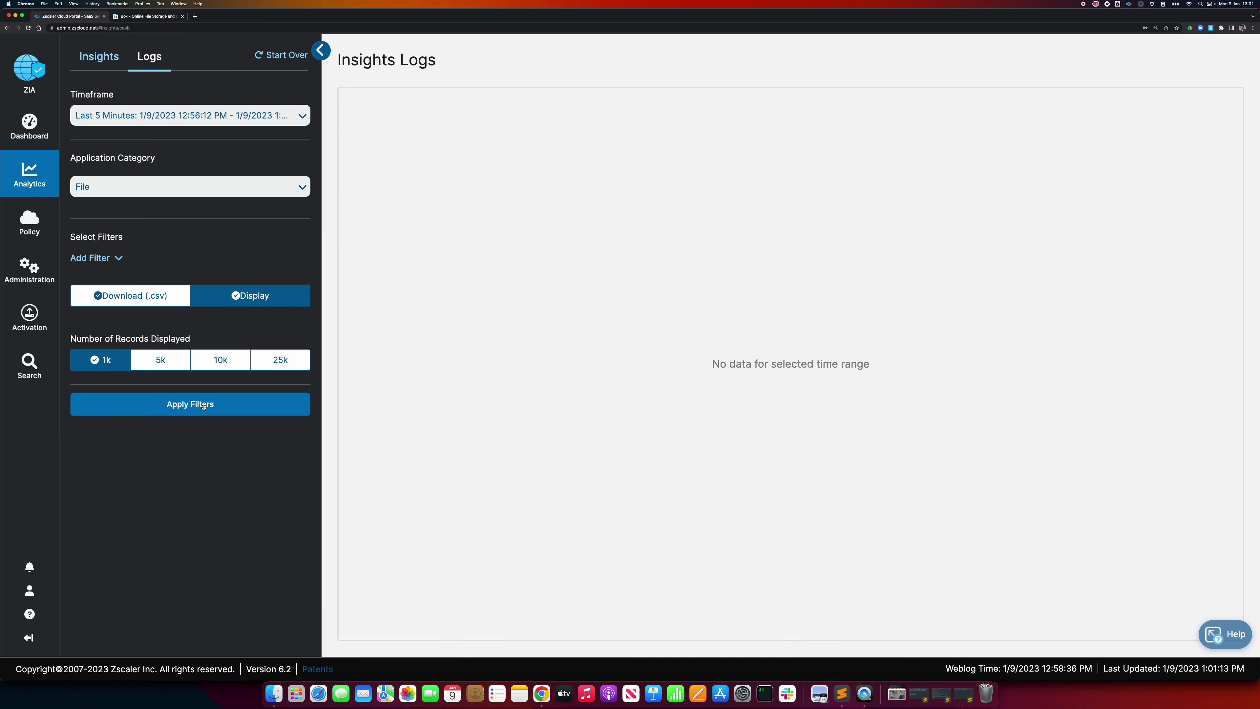
left_click(203, 406)
left_click(209, 410)
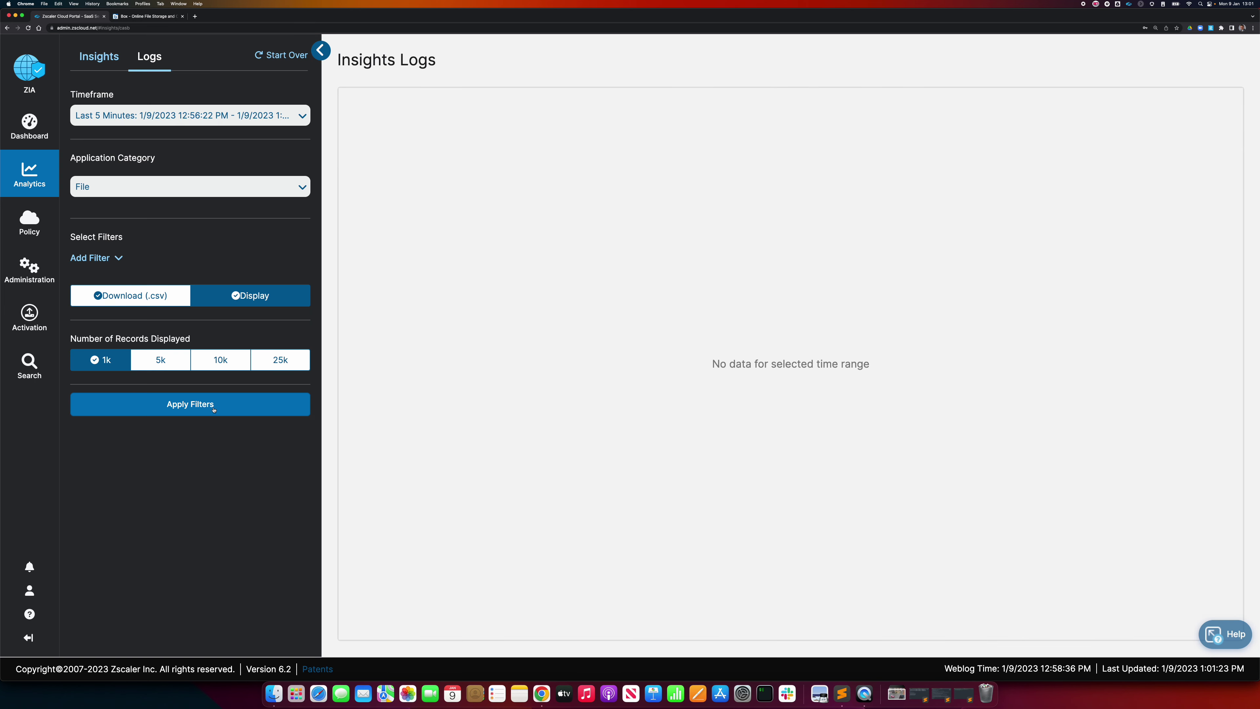
left_click(214, 409)
left_click(214, 409)
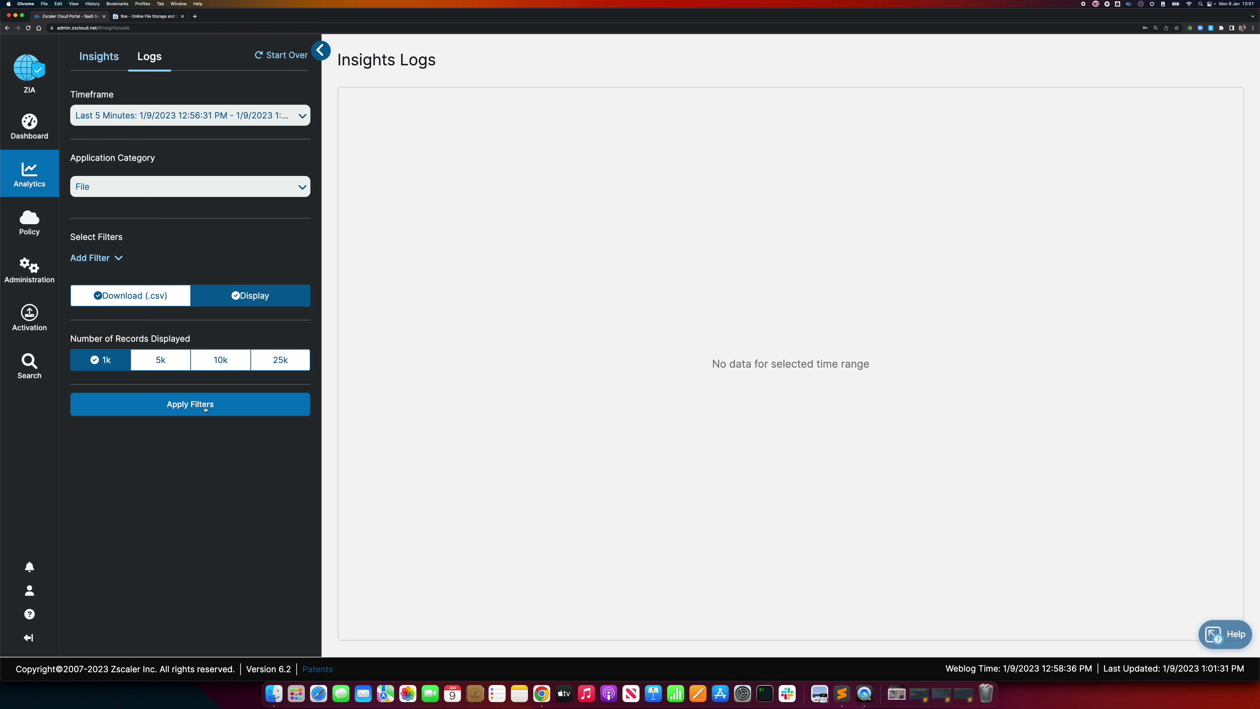
left_click(206, 408)
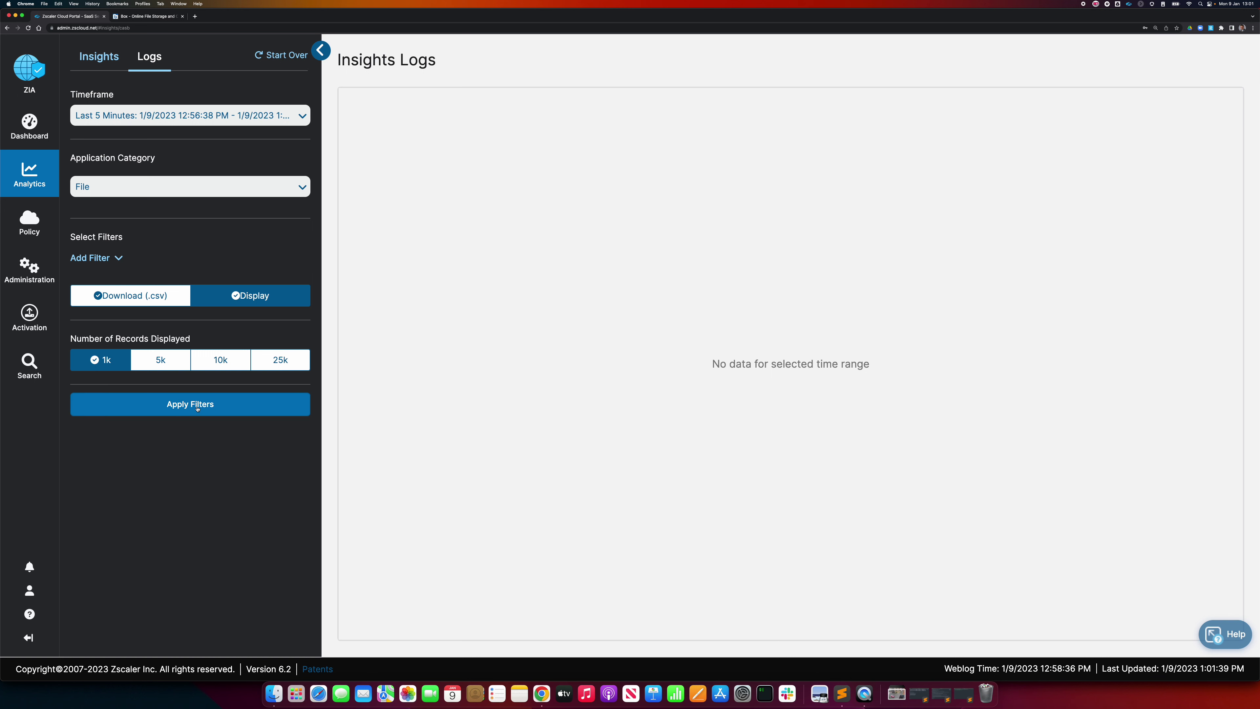
left_click(197, 408)
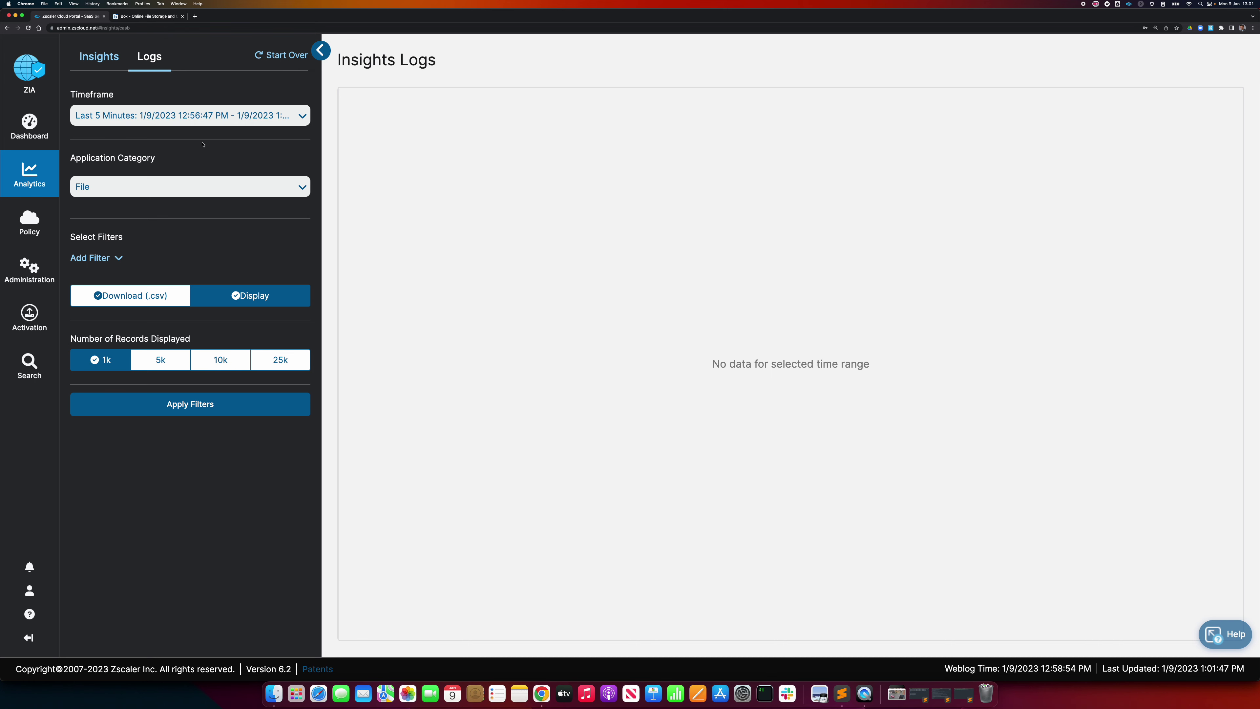
Step: Reselect the Last 5 Minutes timeframe for the file logs and run the query again several times
left_click(213, 118)
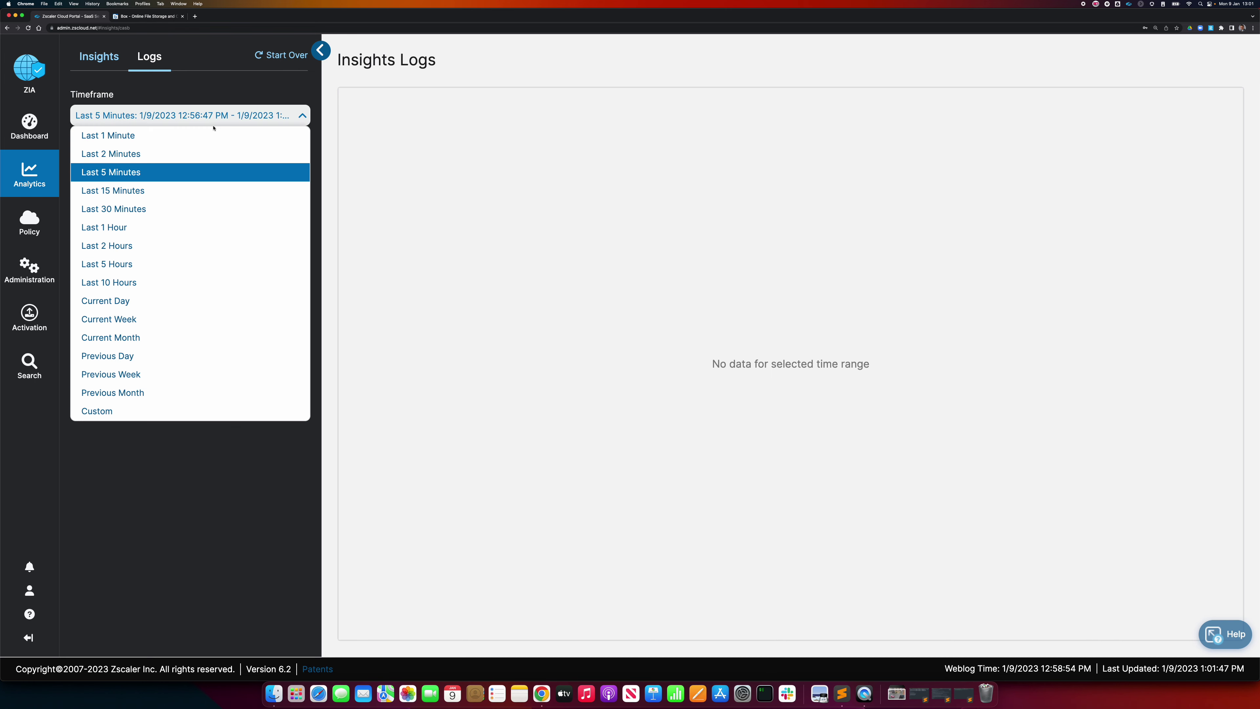
left_click(156, 173)
left_click(202, 408)
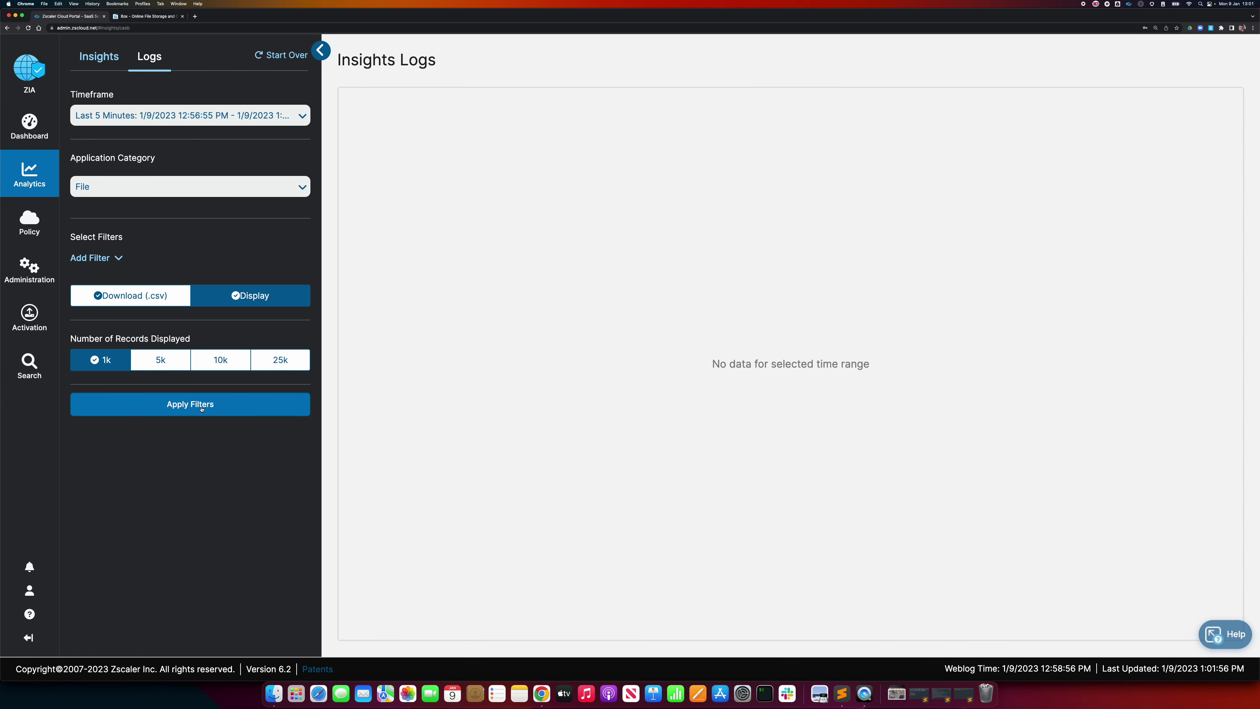
left_click(201, 408)
left_click(204, 406)
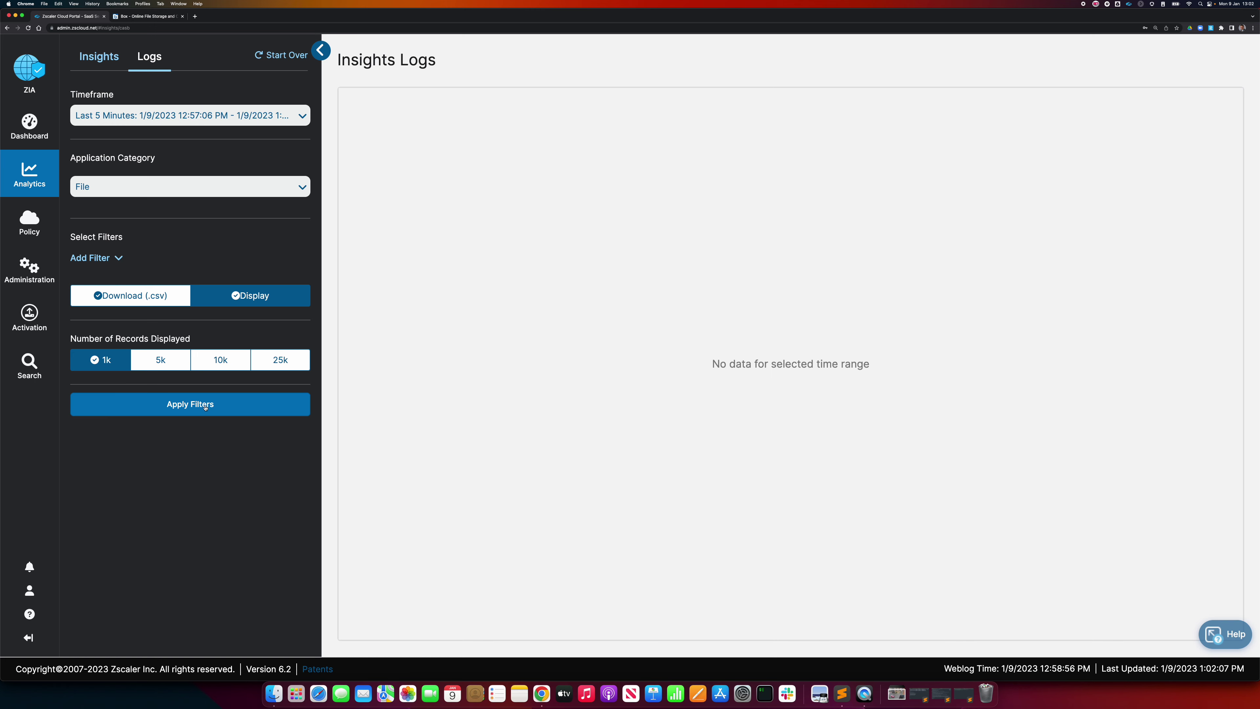
left_click(205, 406)
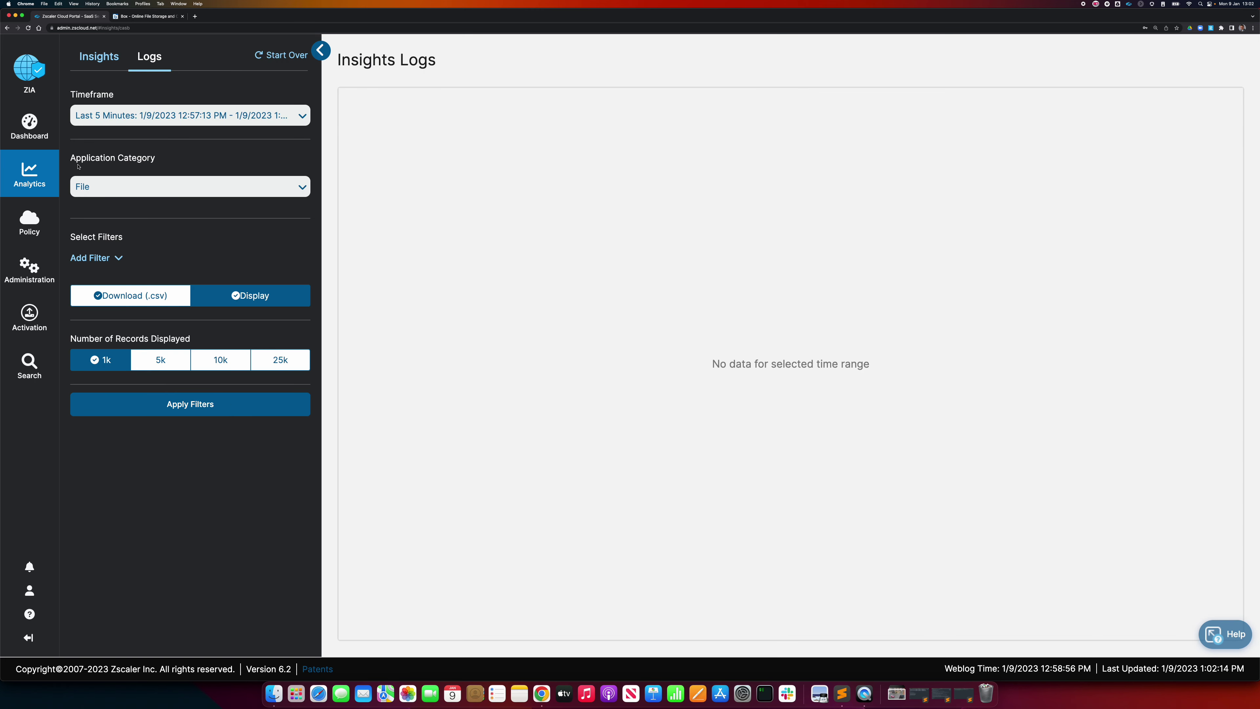
Step: Open the SaaS Security Report's assets for File Sharing Applications and expand Box's files per tenant
mouse_move(35, 142)
mouse_move(31, 177)
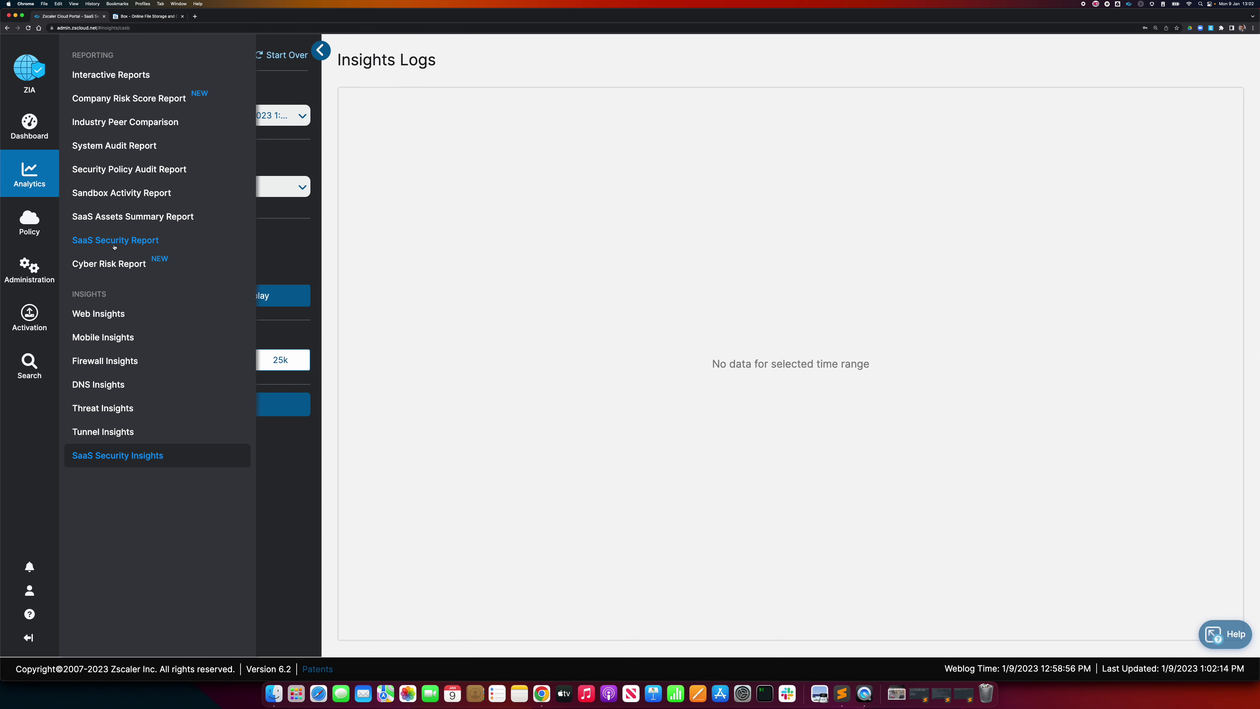
left_click(203, 241)
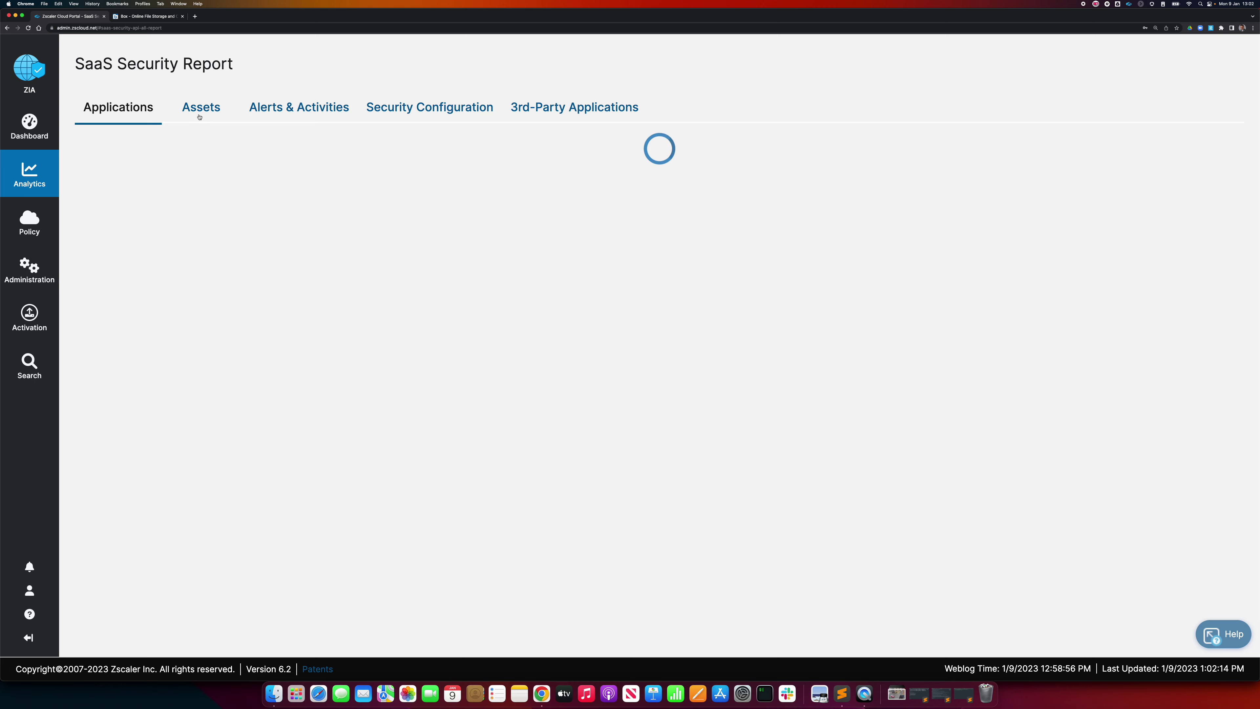
left_click(202, 116)
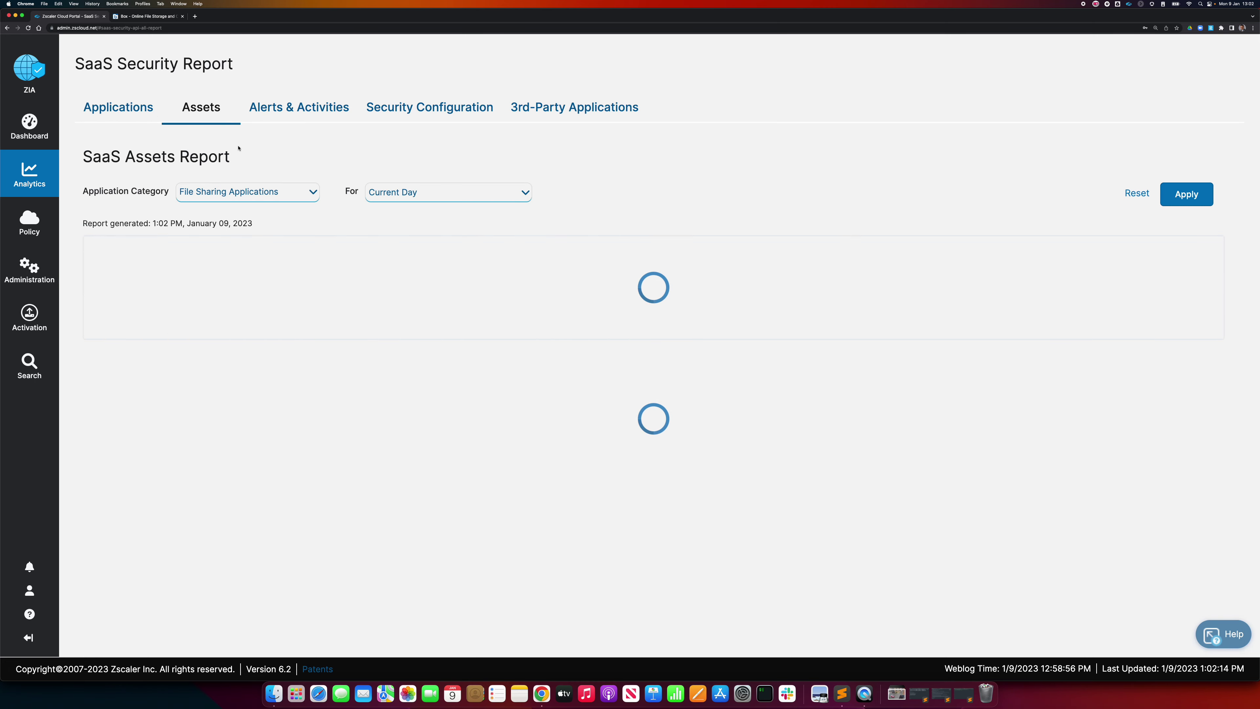
left_click(277, 192)
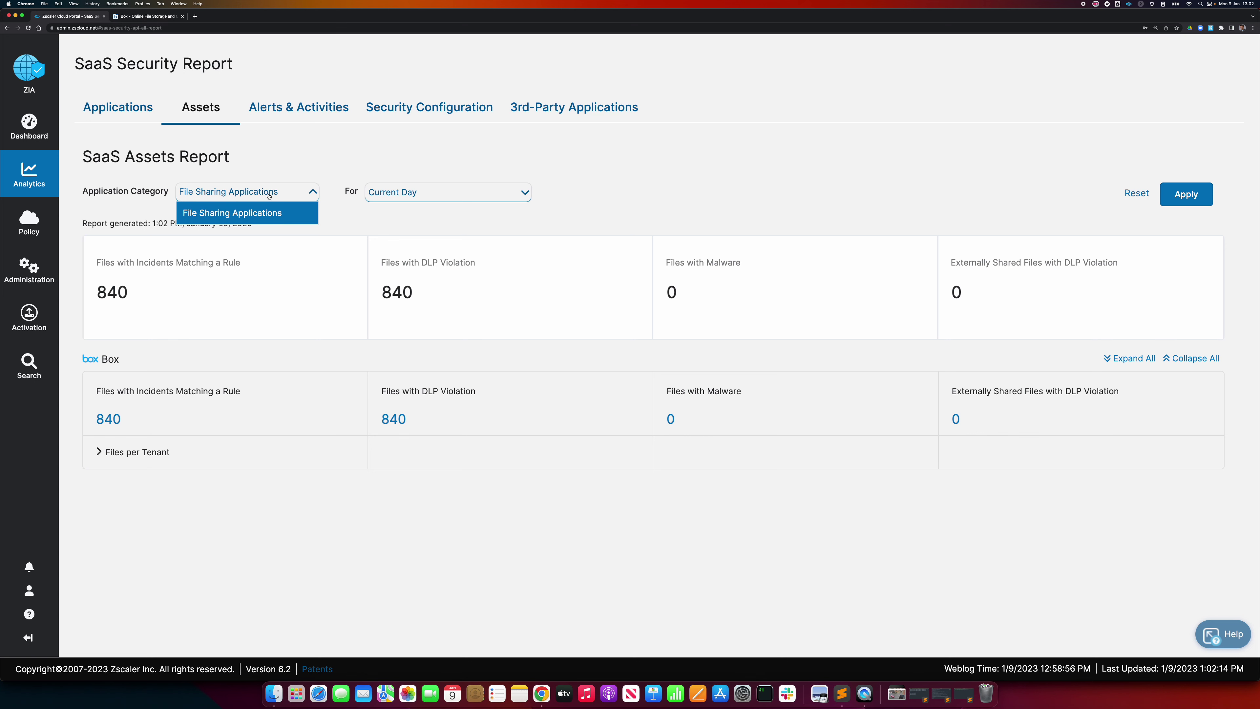
left_click(233, 213)
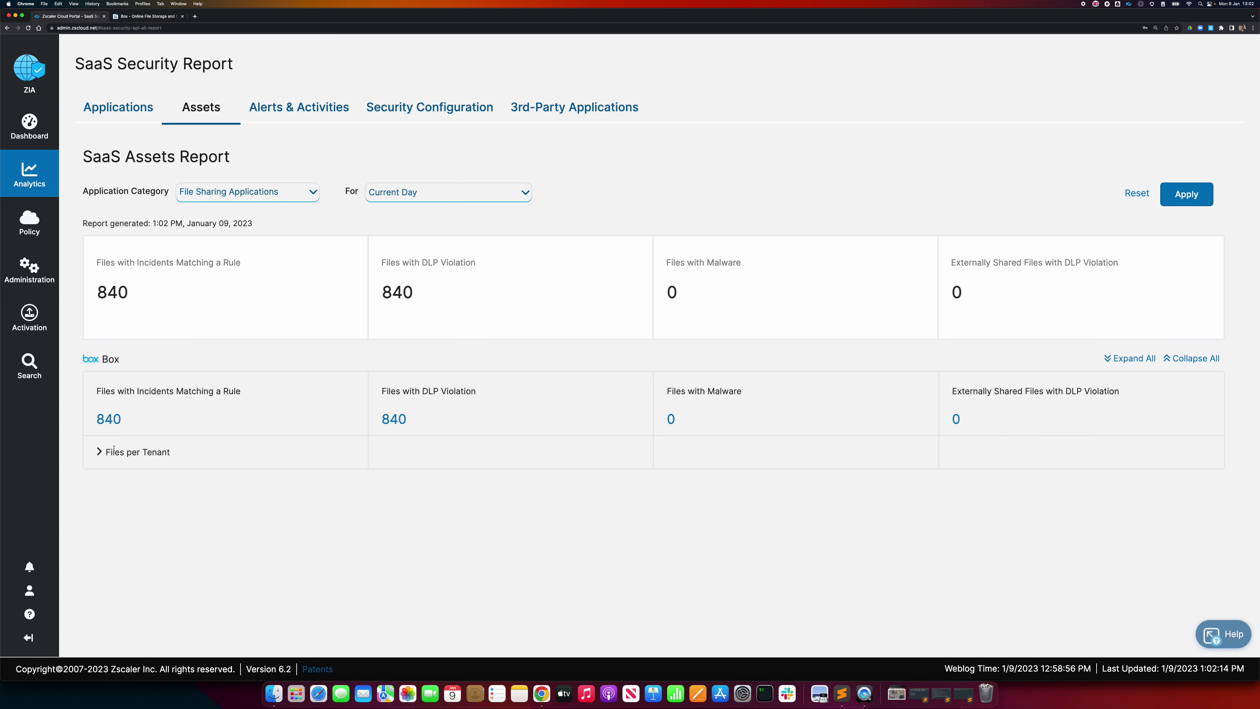
left_click(100, 451)
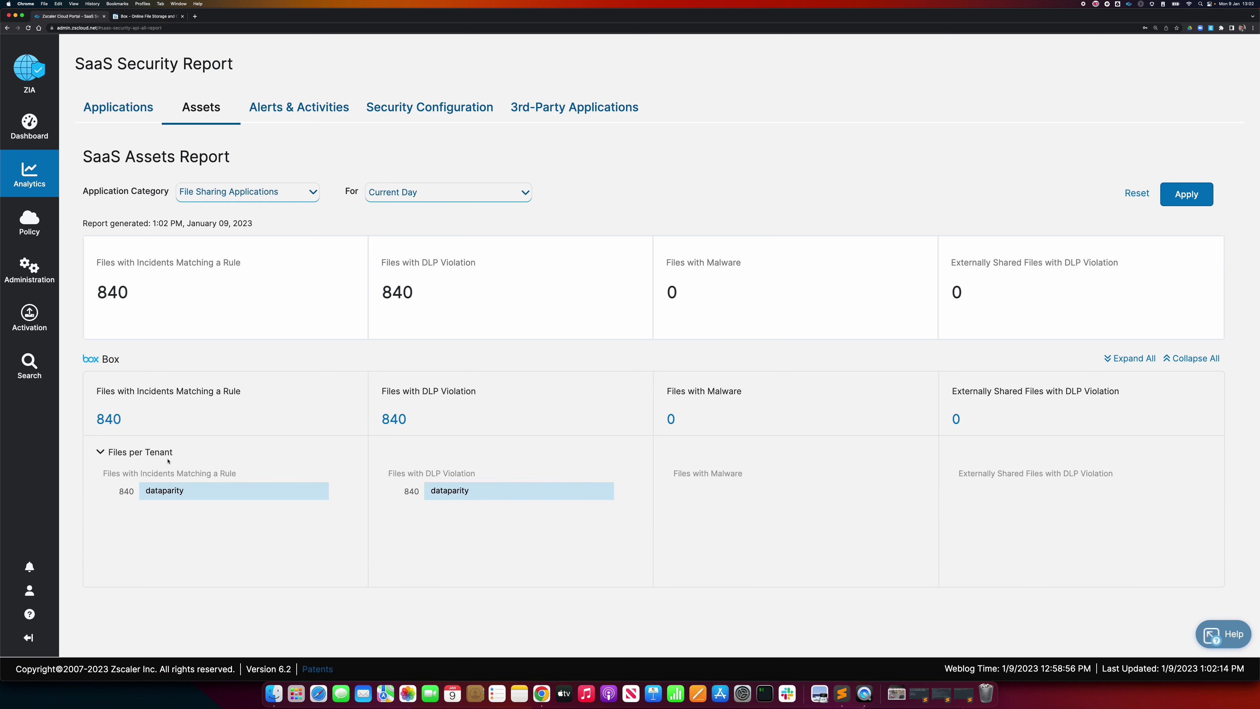
Step: Open Box's files with incidents matching a rule for the current day and review the file list and available report periods
left_click(112, 423)
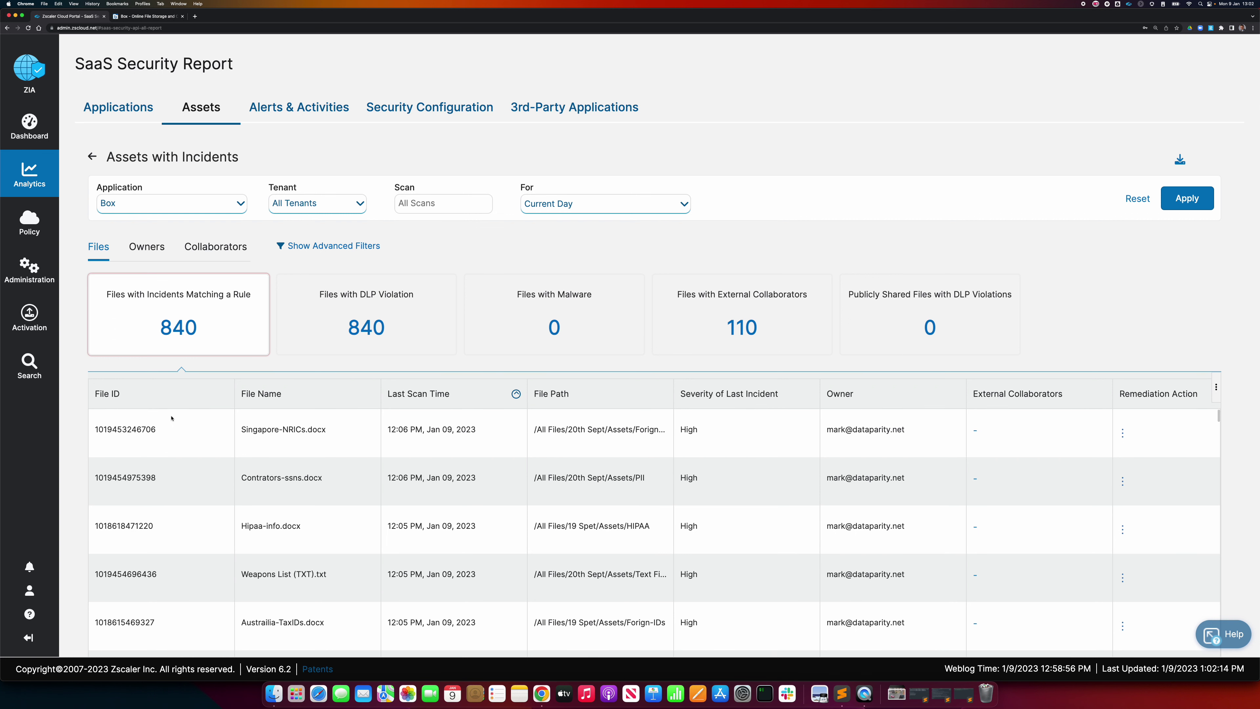
scroll(167, 415, "down", 10)
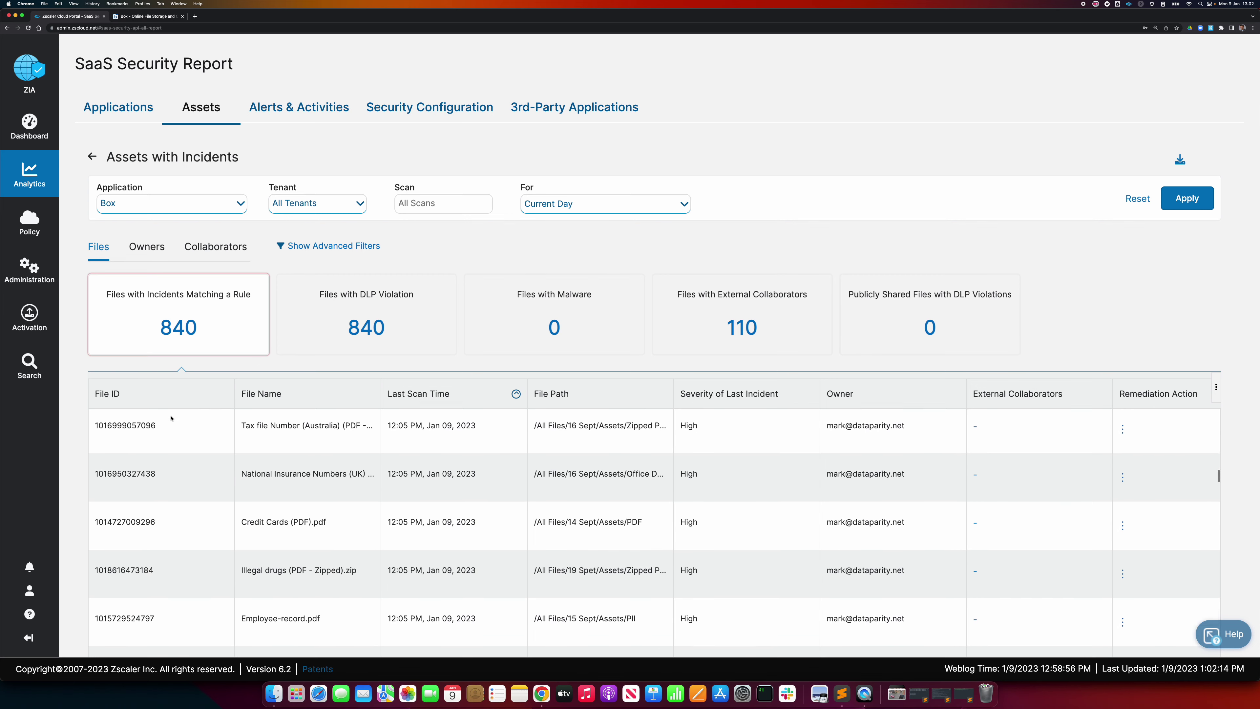
scroll(174, 417, "down", 10)
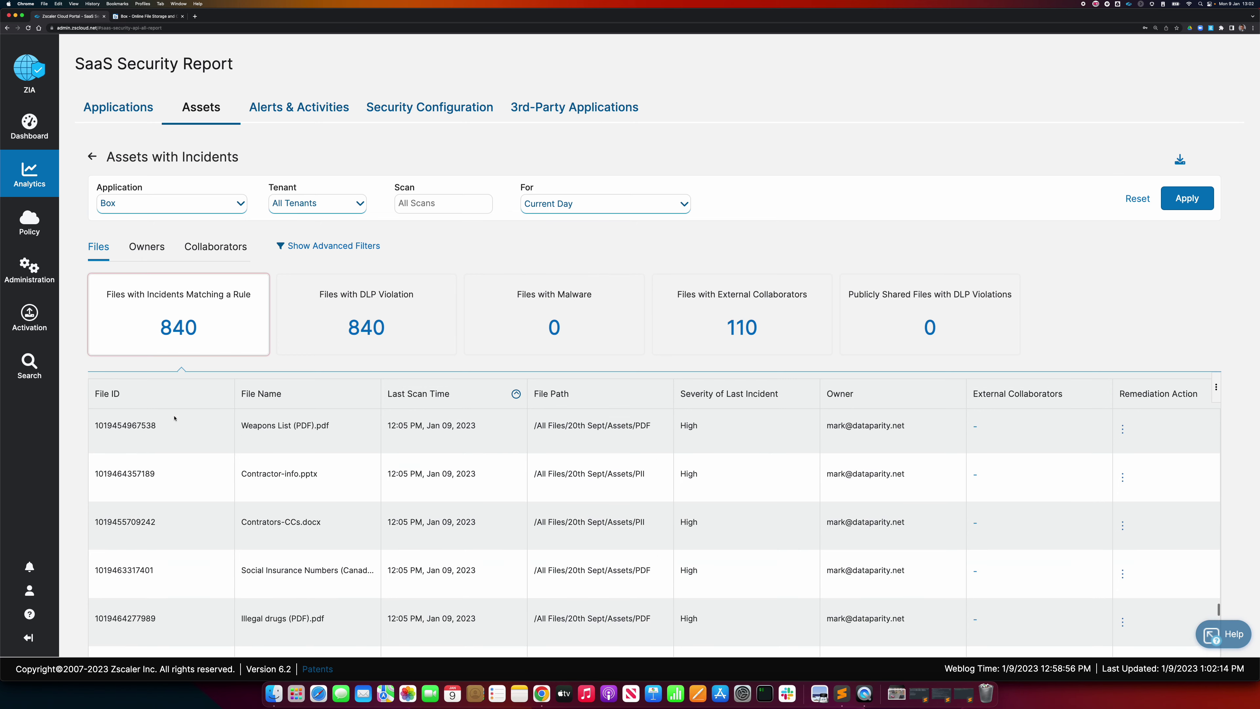
scroll(173, 417, "down", 5)
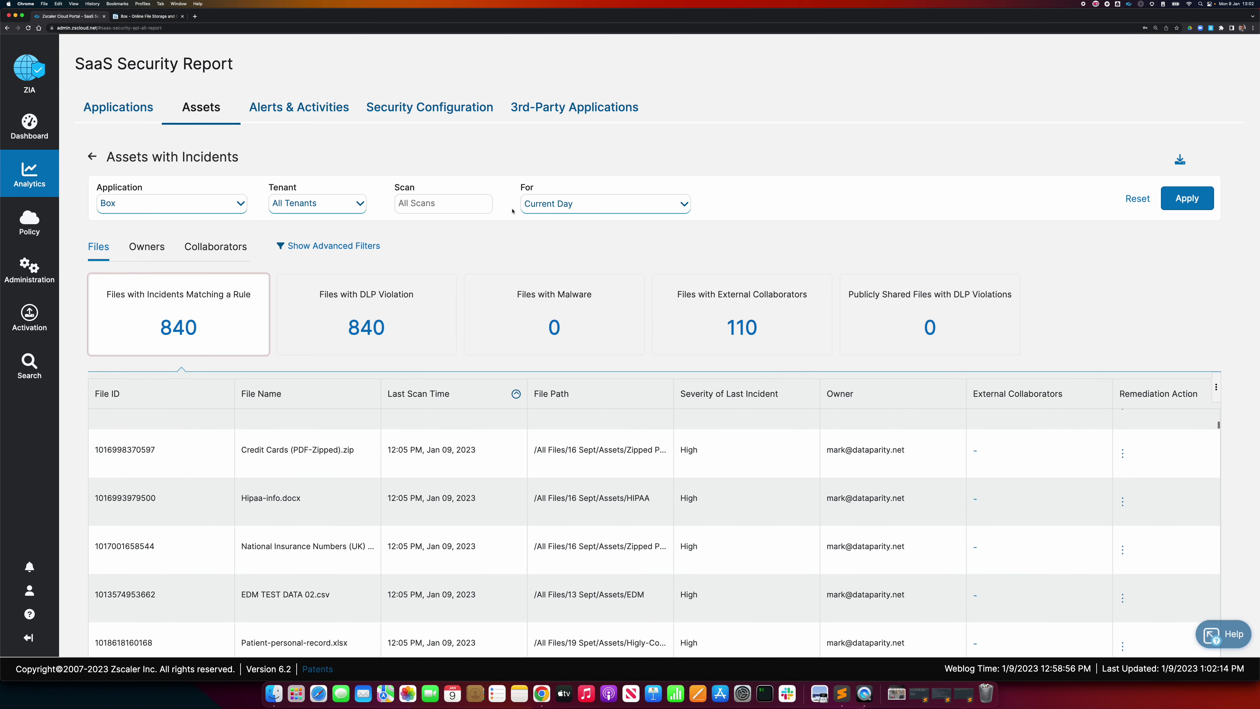
left_click(553, 202)
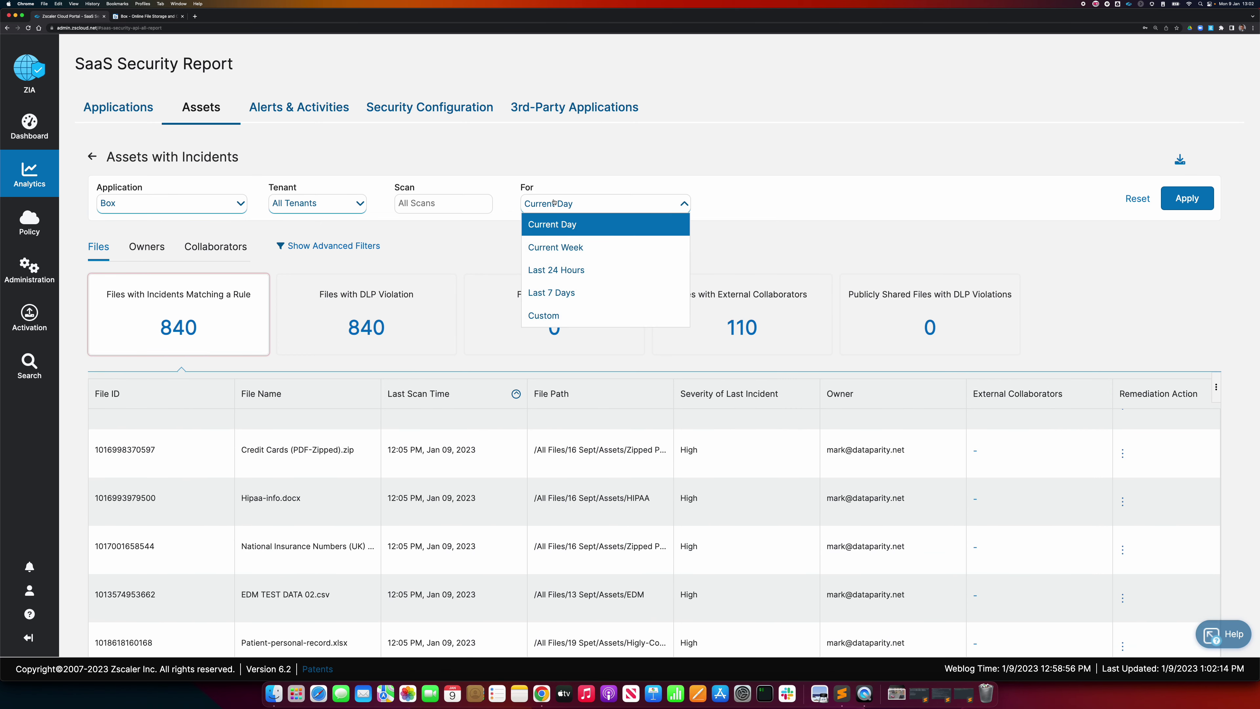
left_click(553, 202)
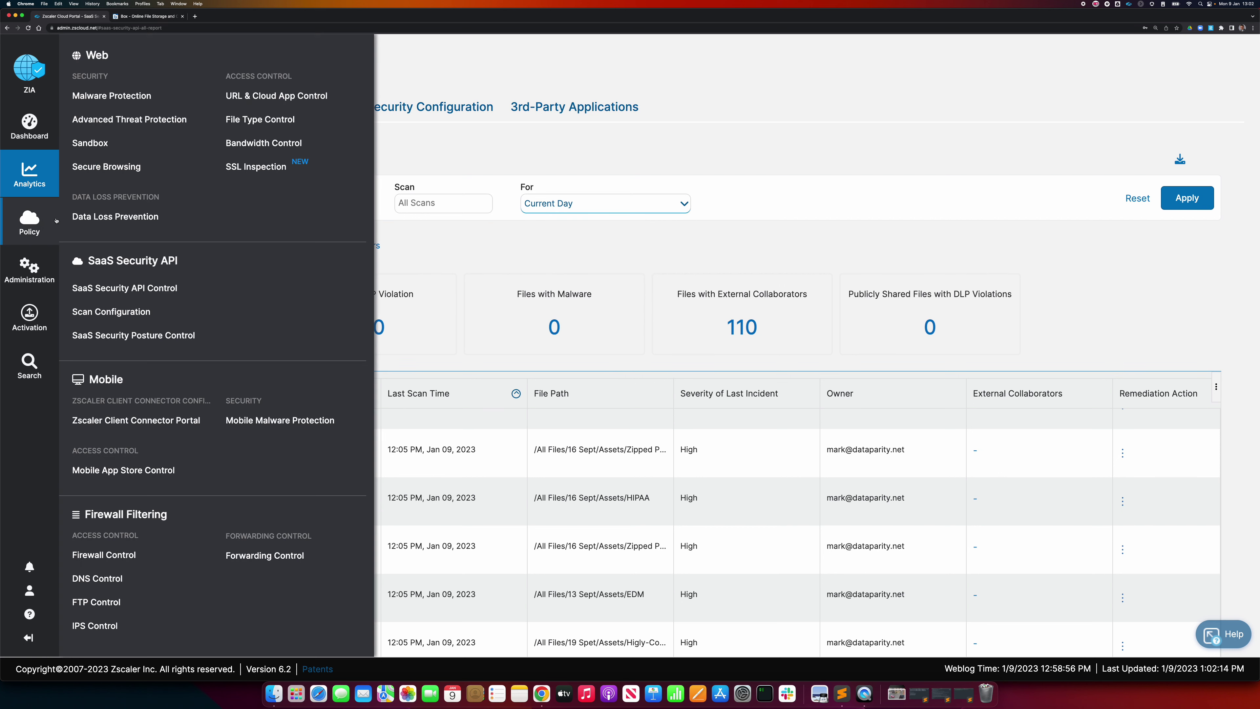
Step: Return to the SaaS Security Insights logs and query file scans from the last 5 minutes, repeating the query to check for records
mouse_move(42, 159)
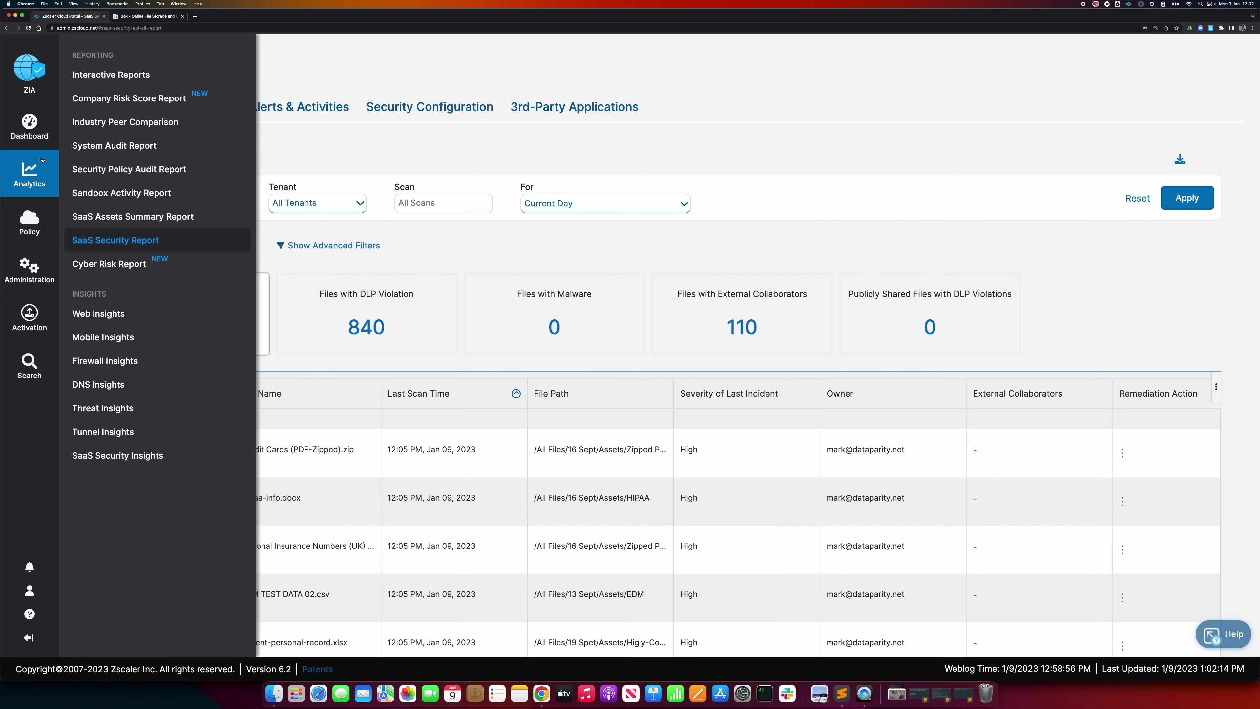
left_click(108, 455)
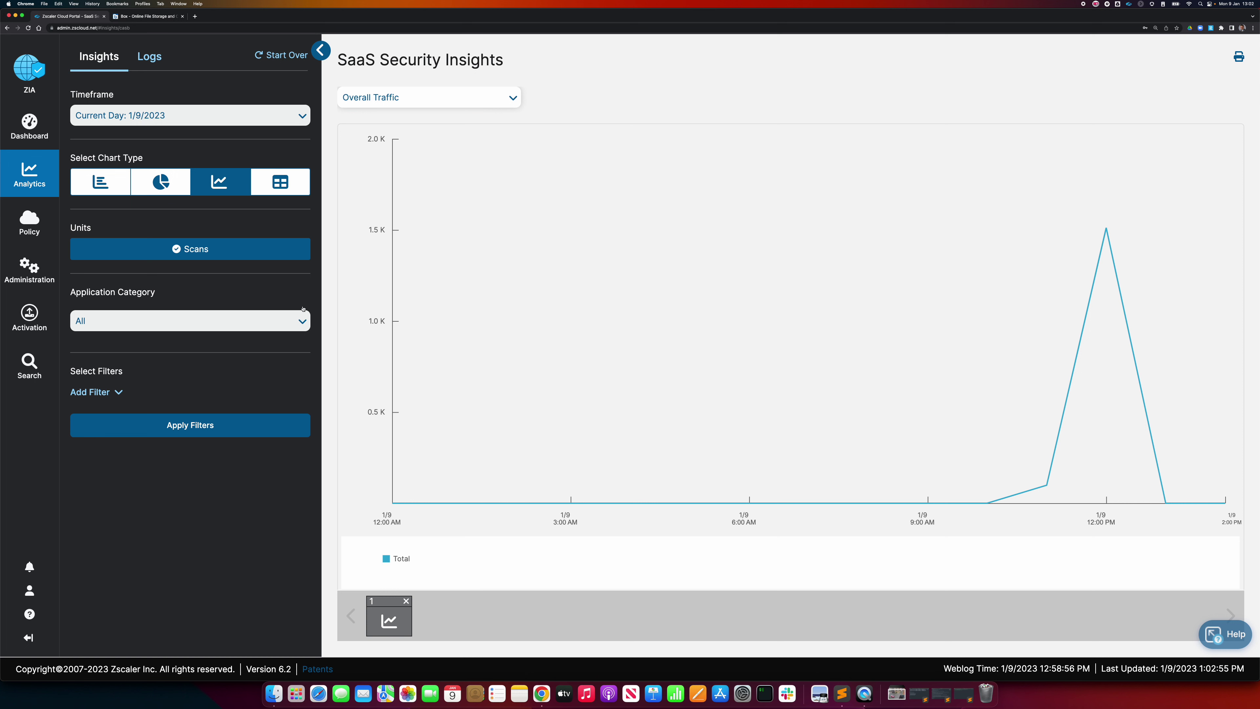
left_click(148, 56)
left_click(132, 115)
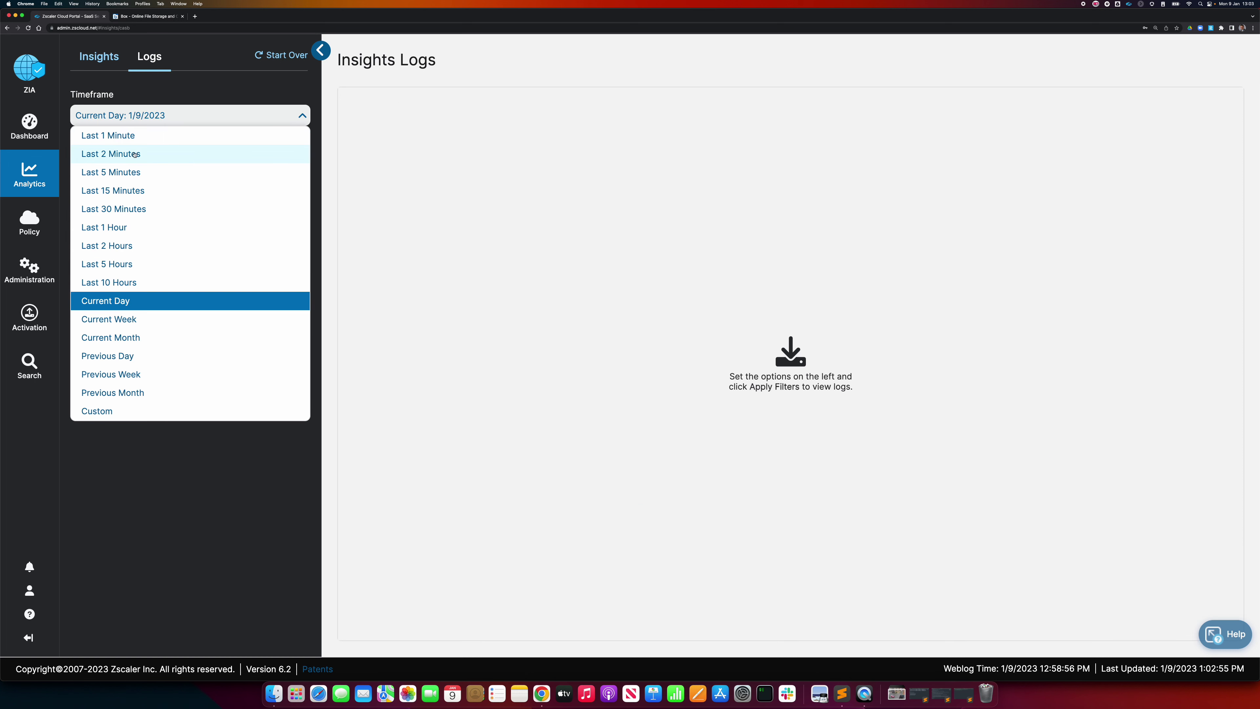
left_click(132, 170)
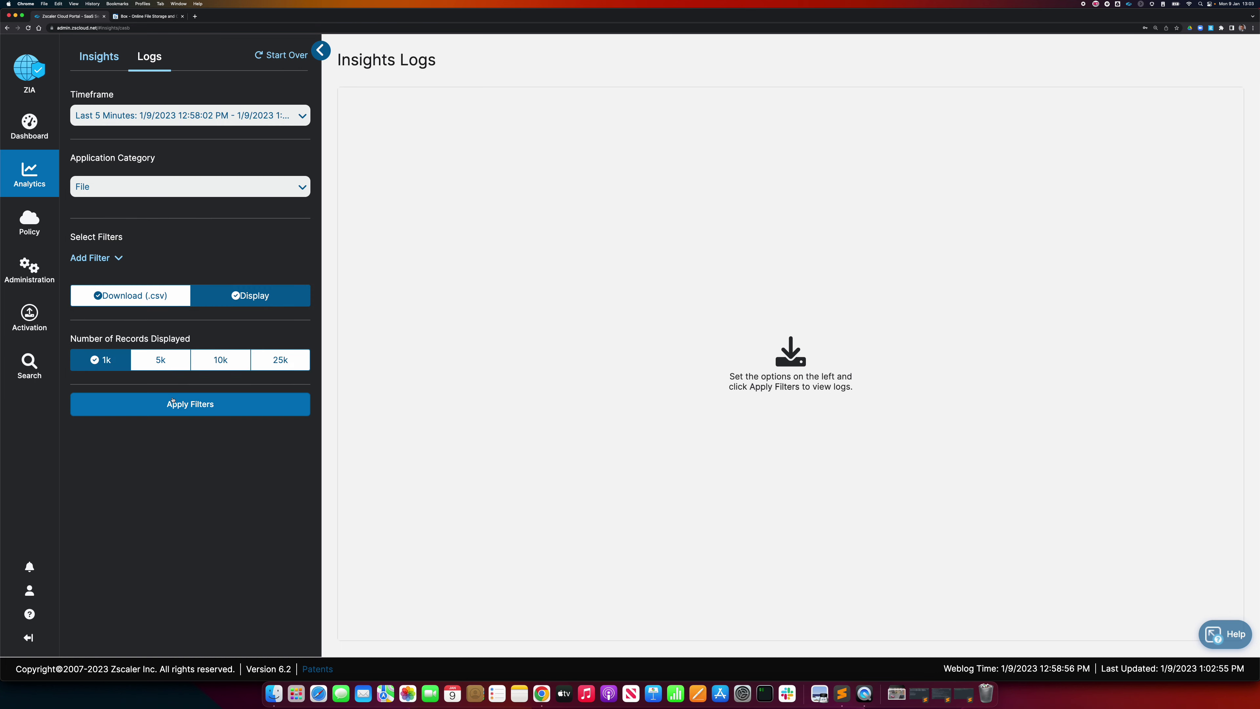
left_click(185, 411)
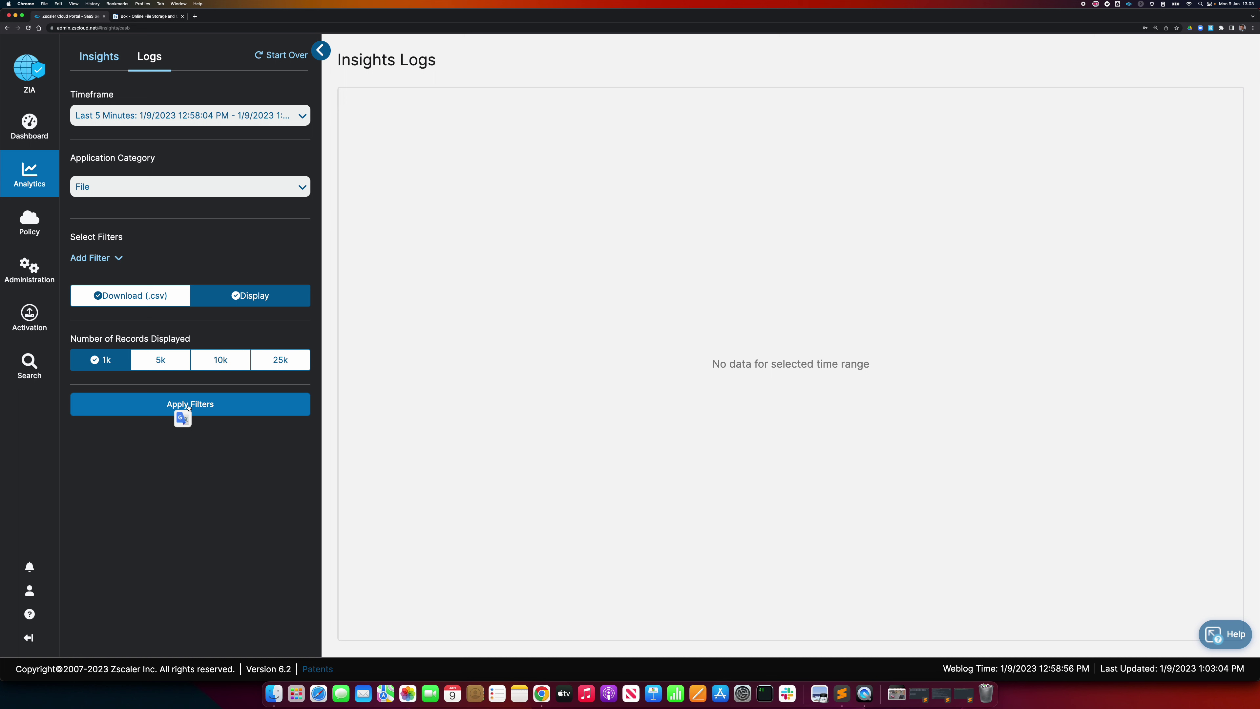
left_click(213, 407)
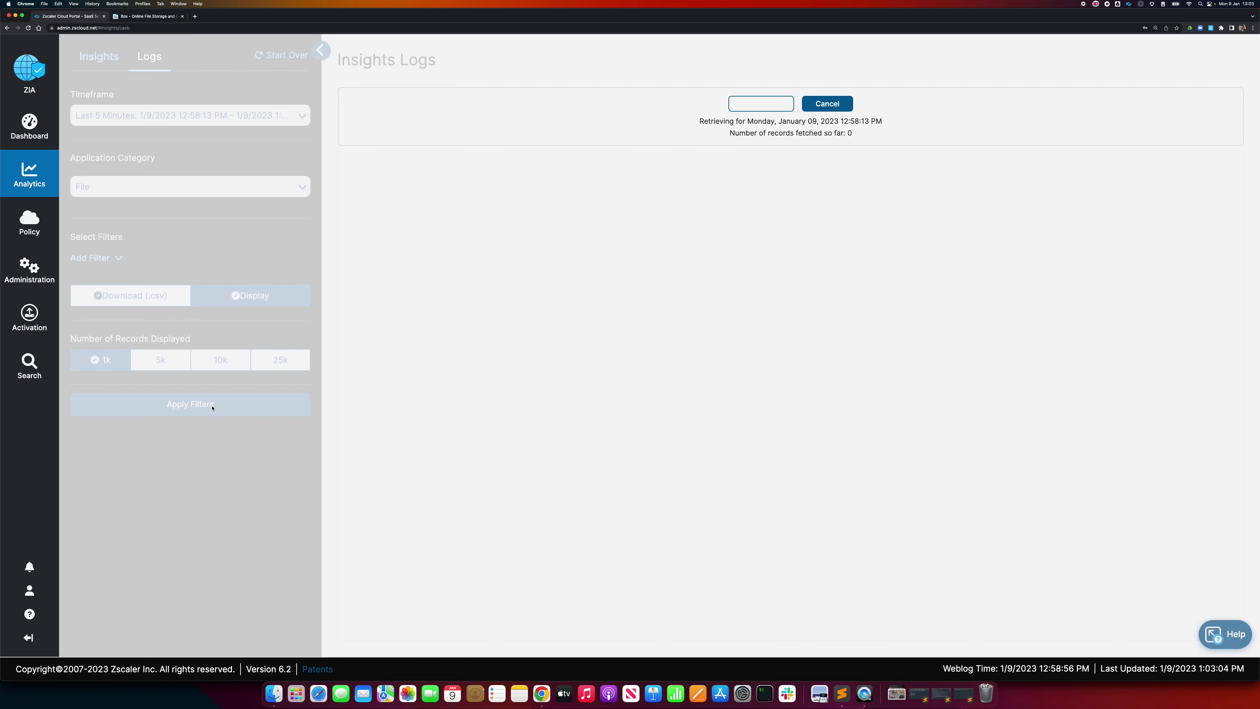
left_click(213, 407)
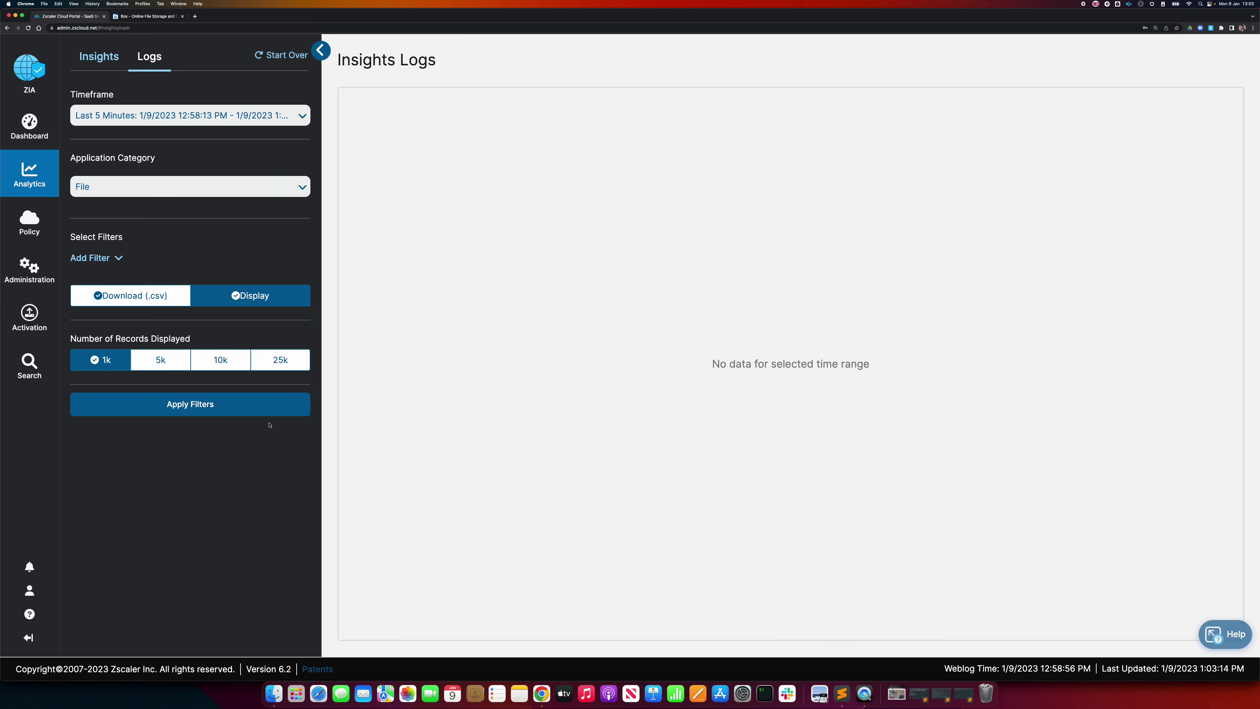
left_click(146, 403)
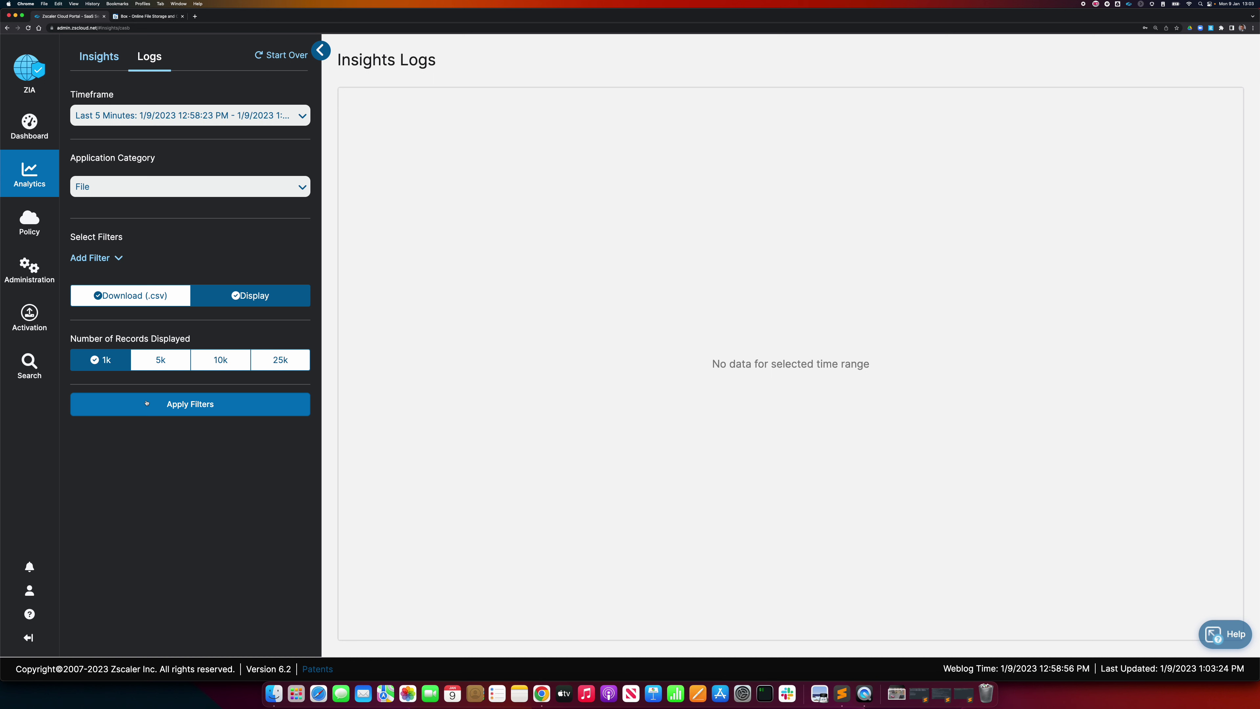
Step: Run the file log query for the last 5 minutes again and review the Box records' columns through to the scan details
left_click(146, 402)
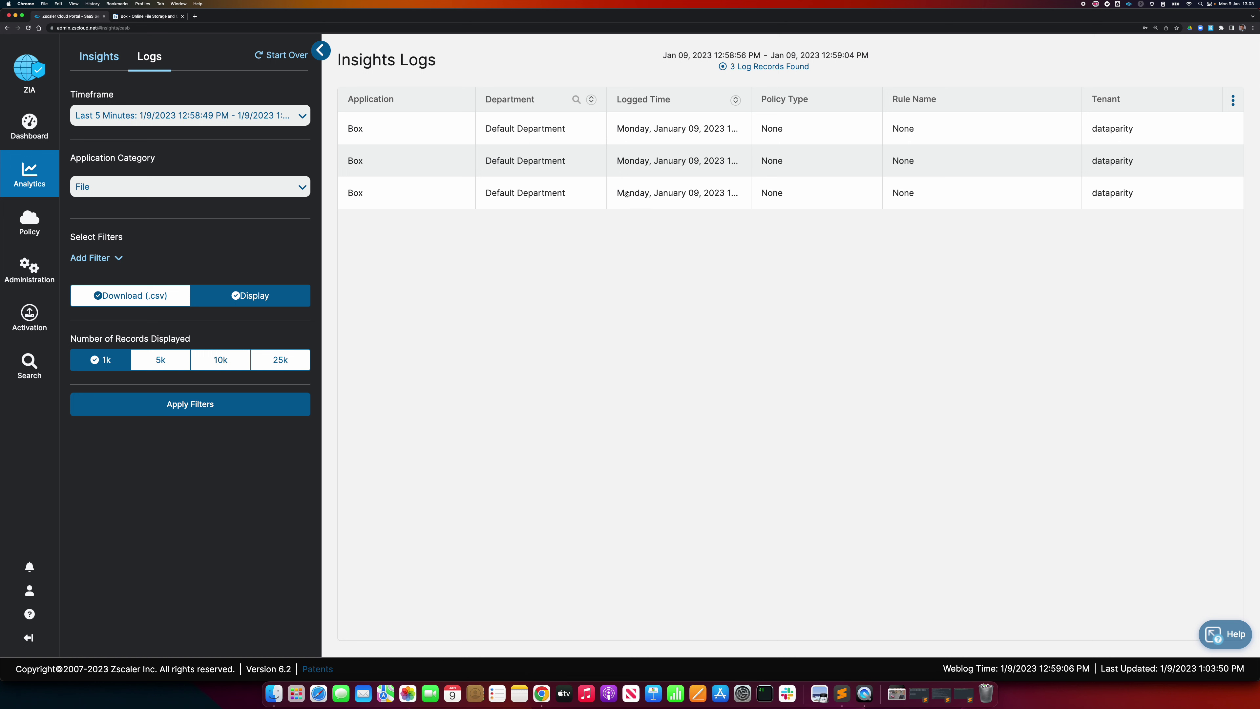
scroll(630, 193, "right", 10)
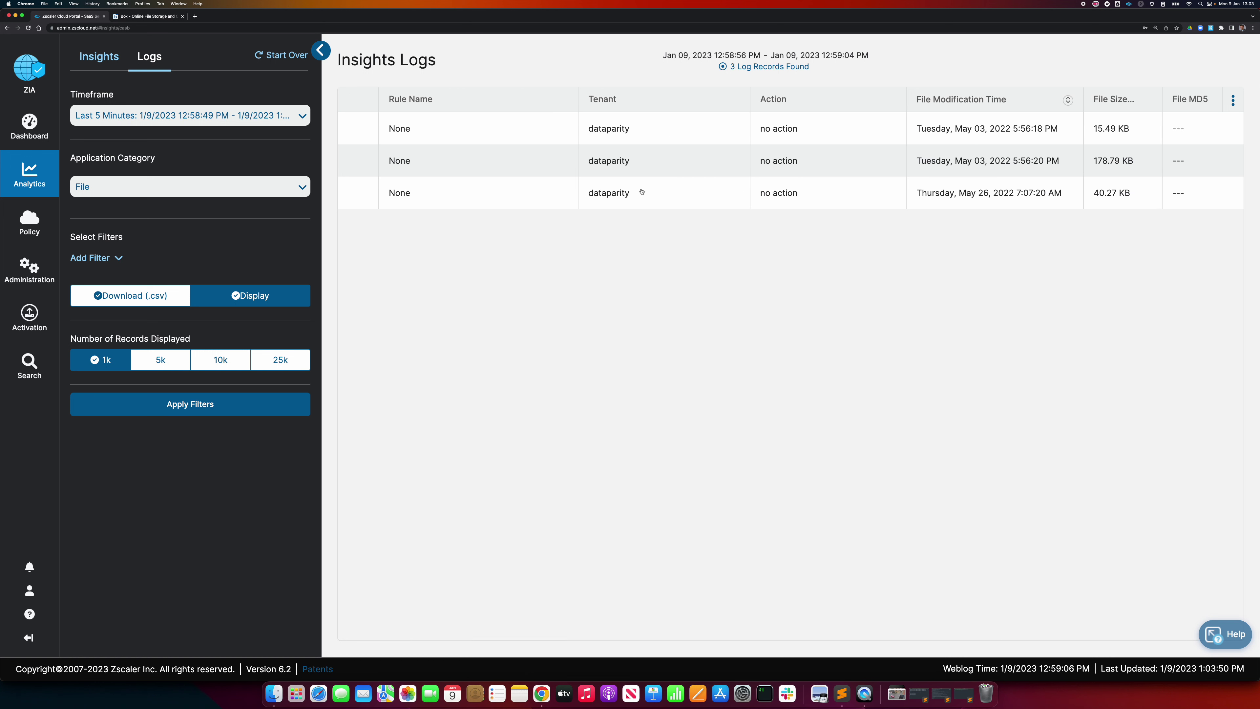
scroll(641, 192, "right", 10)
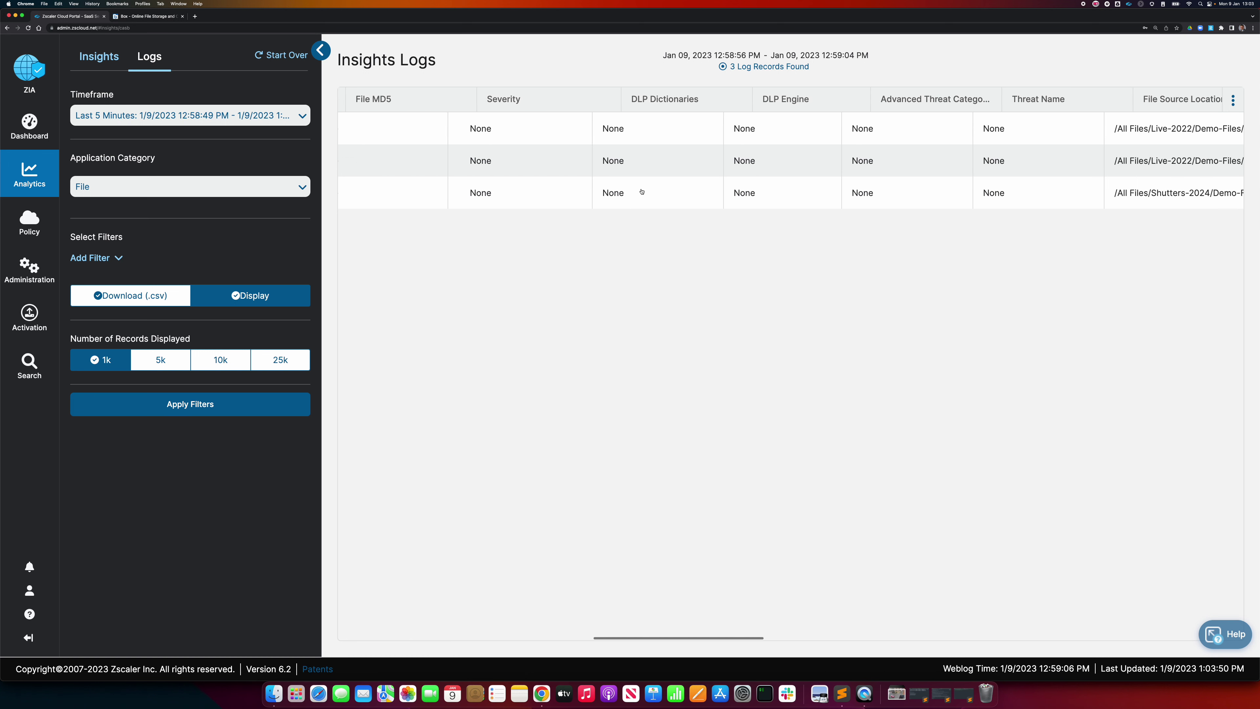
scroll(641, 192, "right", 10)
scroll(642, 192, "right", 10)
scroll(641, 192, "right", 10)
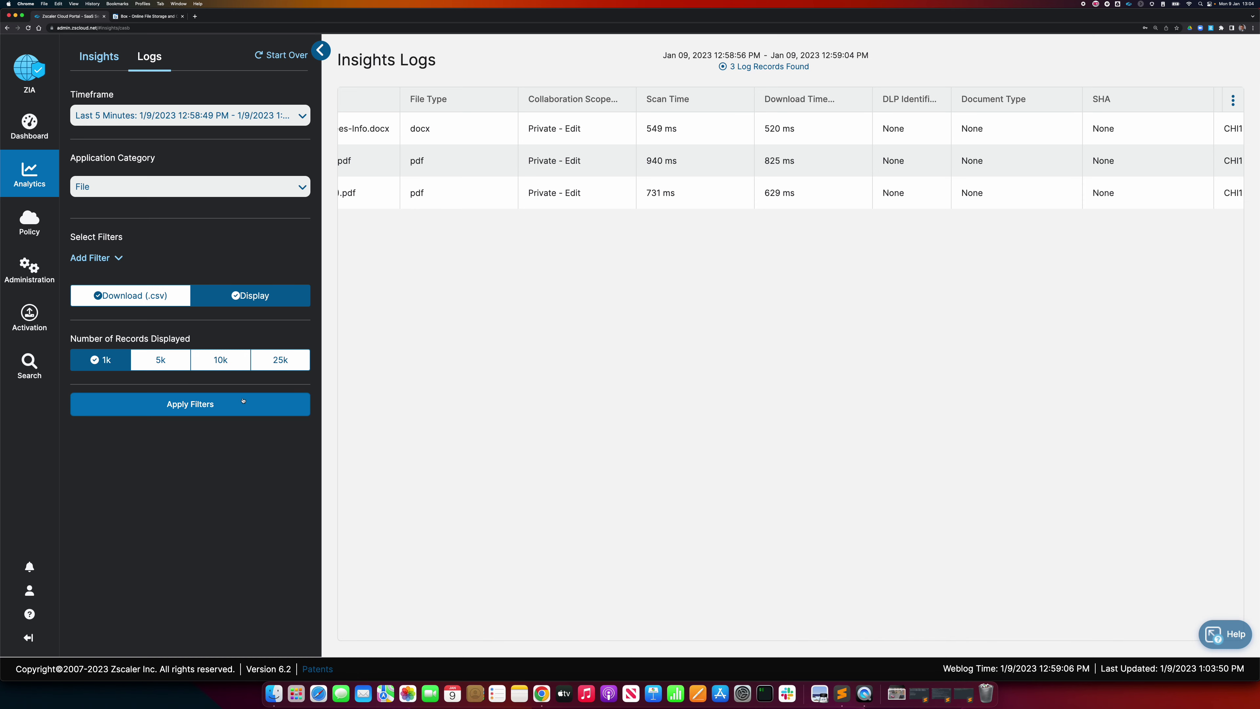
Step: Refresh the file logs and check the Box records' DLP details, source locations, file names and collaboration scopes
left_click(235, 407)
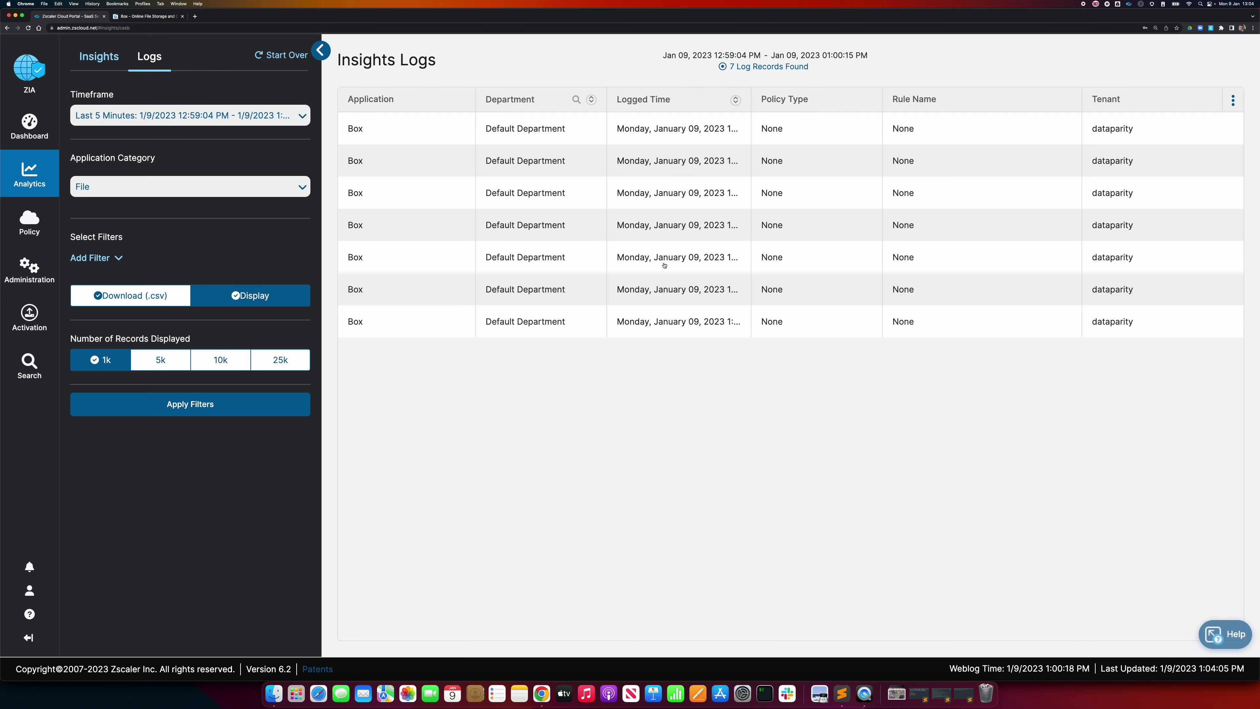
scroll(718, 261, "right", 10)
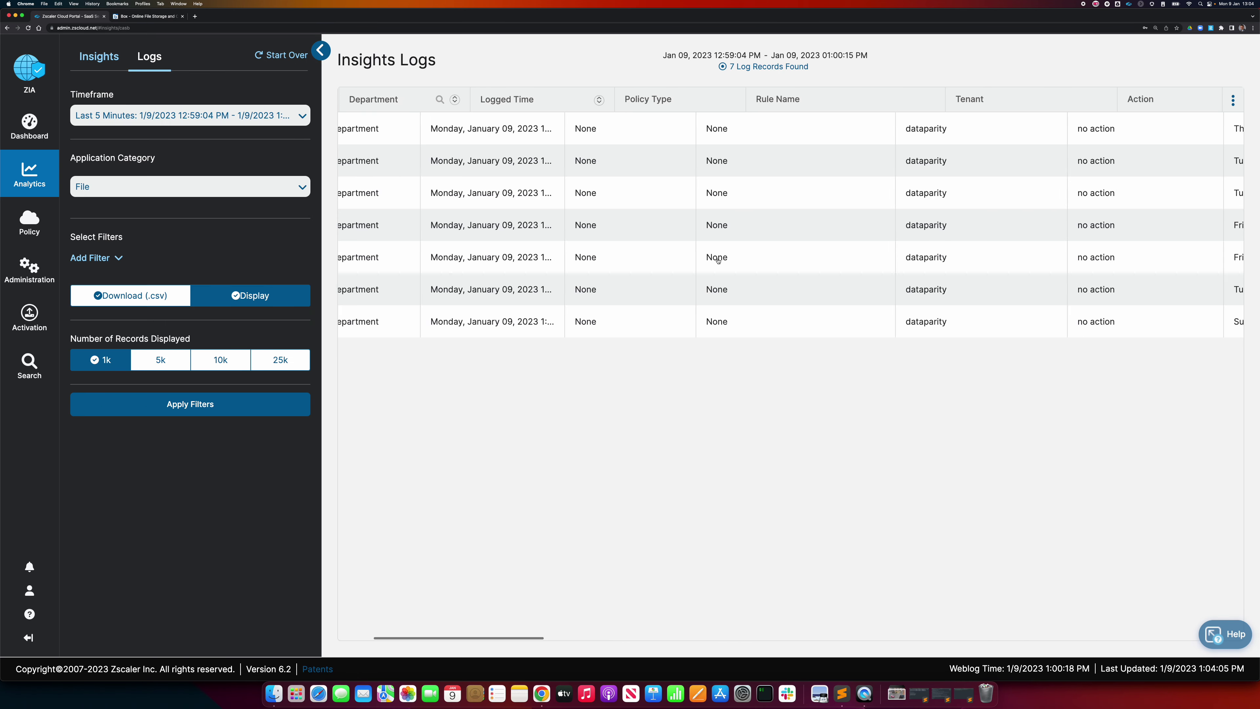
scroll(718, 260, "right", 10)
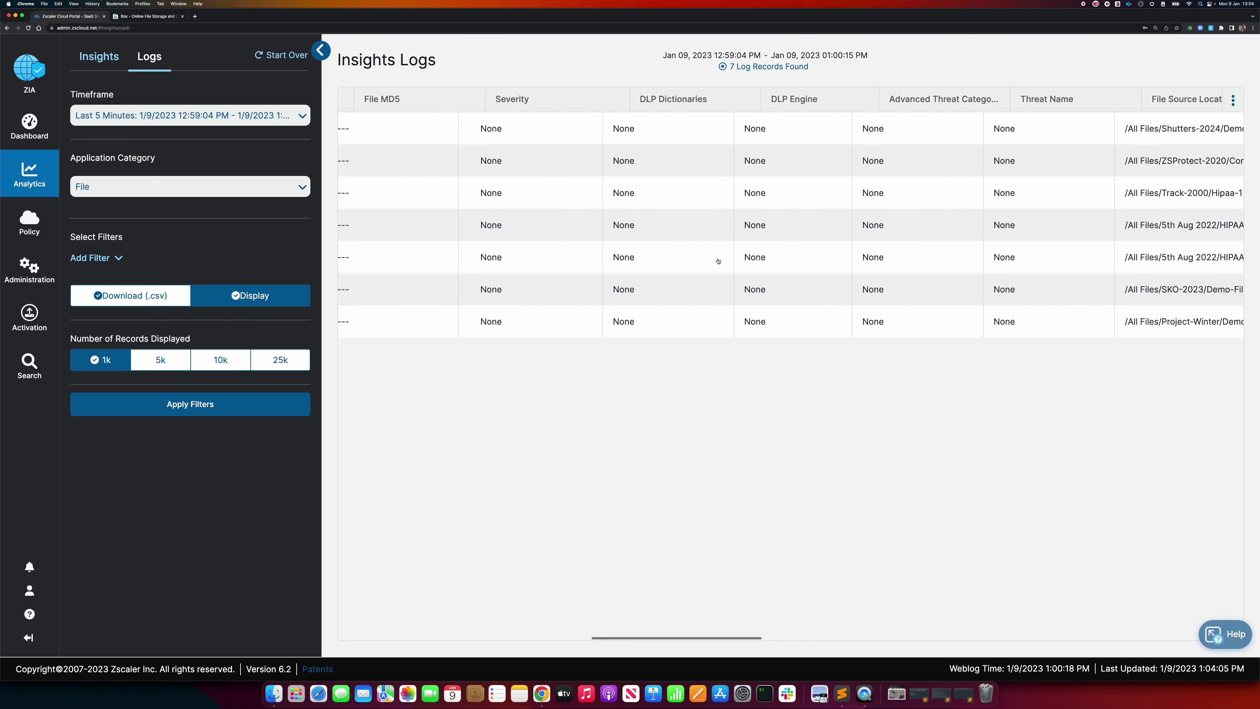
scroll(718, 261, "right", 10)
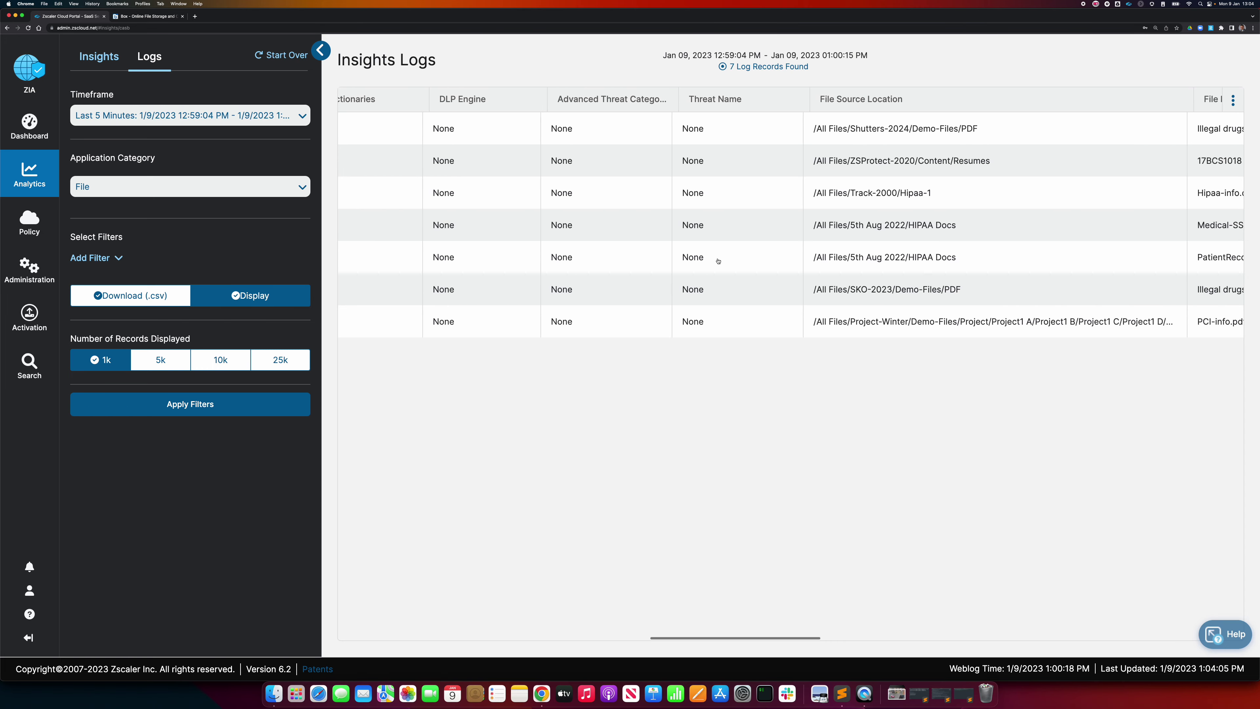
scroll(718, 261, "right", 10)
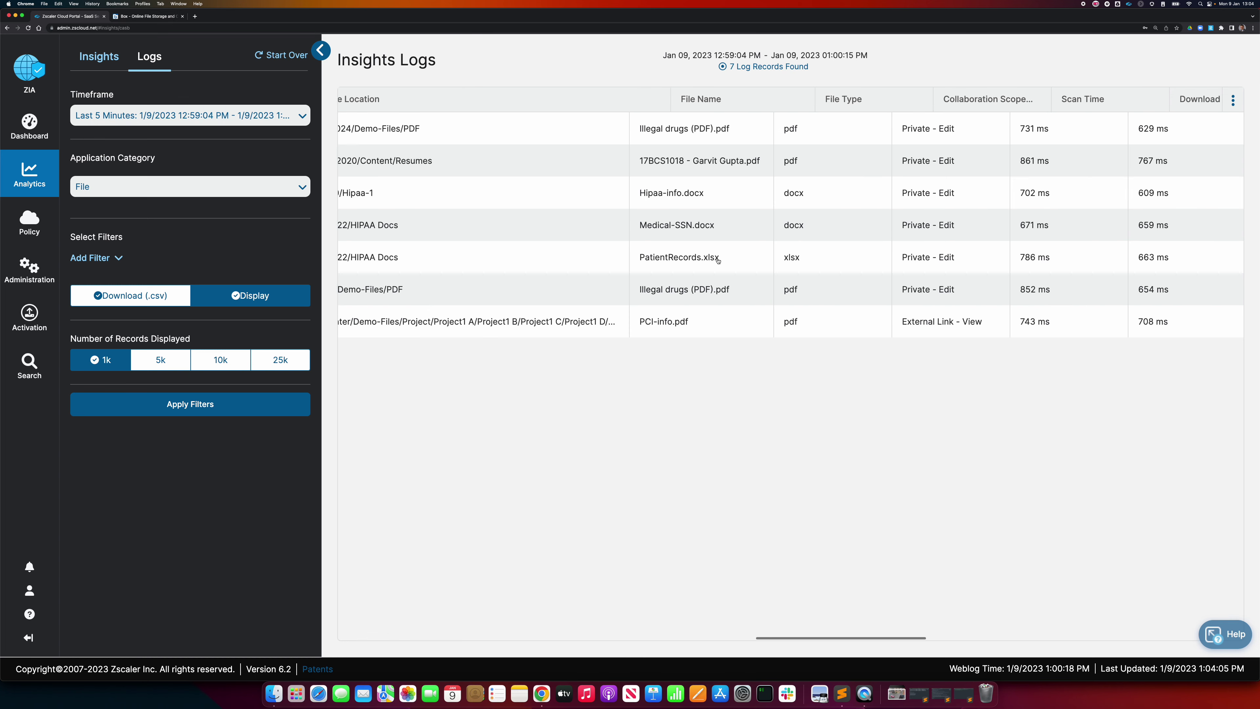
scroll(718, 260, "right", 2)
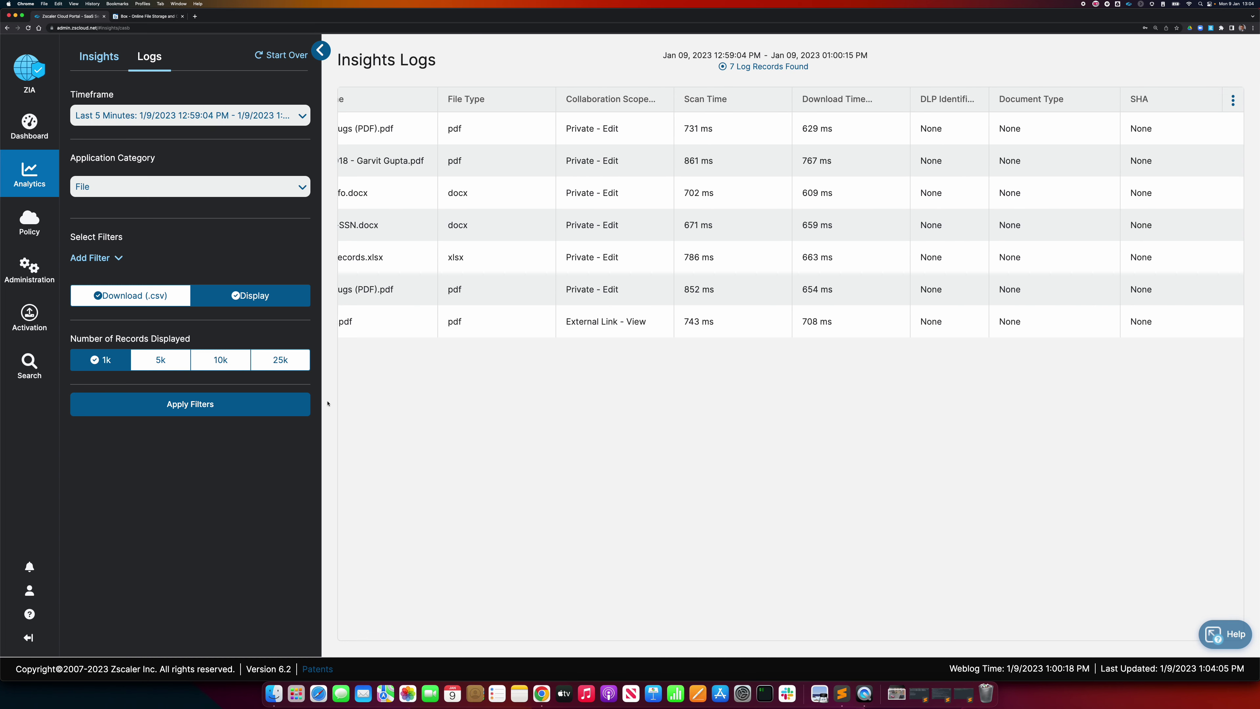
Step: Query the file logs once more and examine the record matching SaaS_File_Sharing_App_Rule_1, including its action, severity, DLP engine and file location
left_click(190, 404)
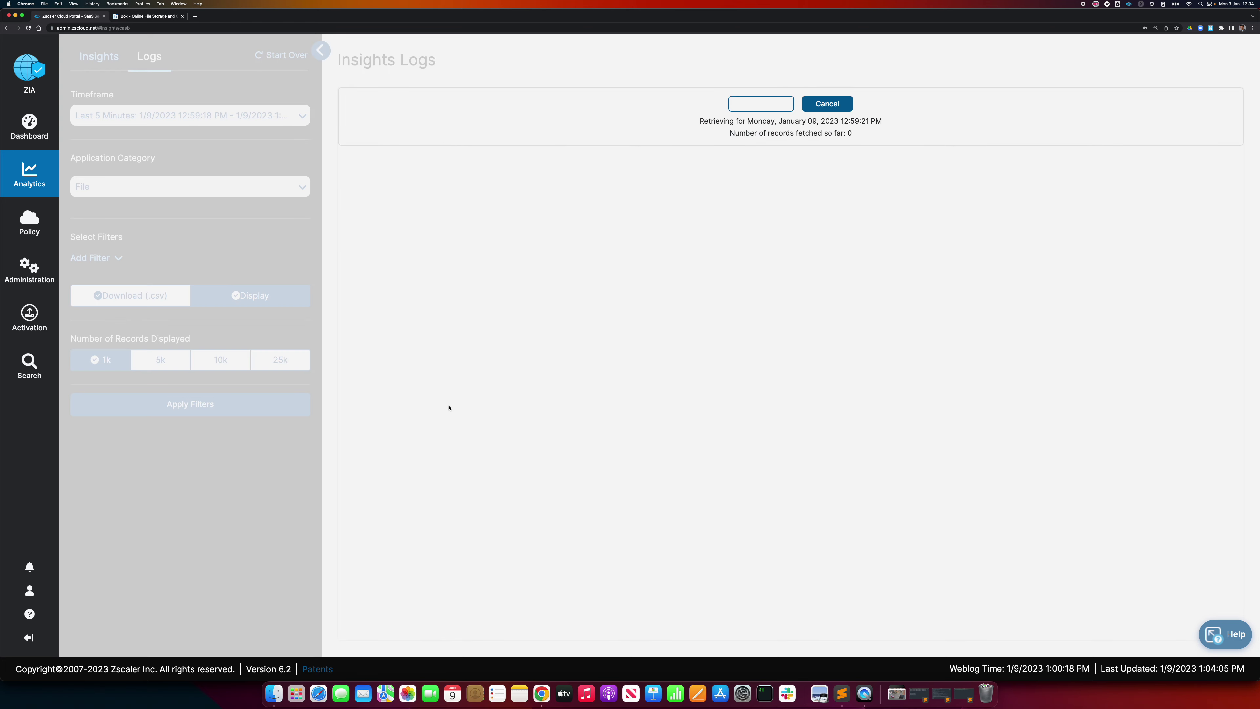
scroll(485, 413, "down", 15)
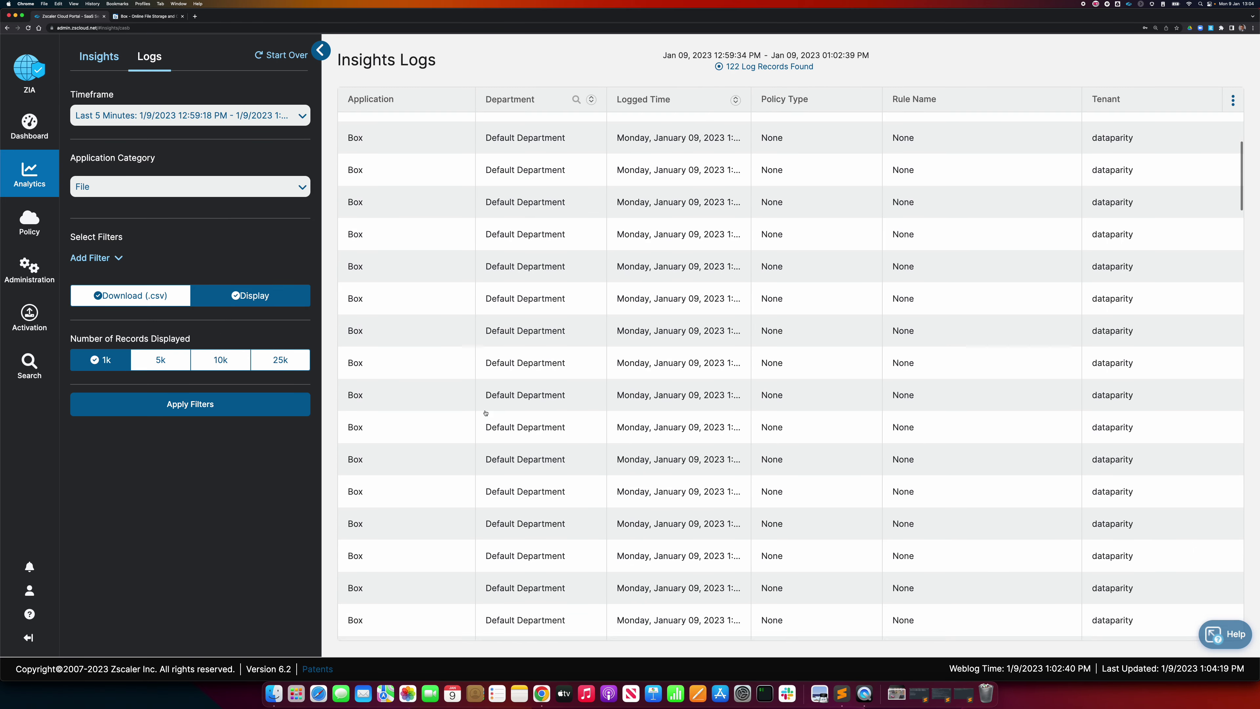
scroll(486, 412, "up", 1)
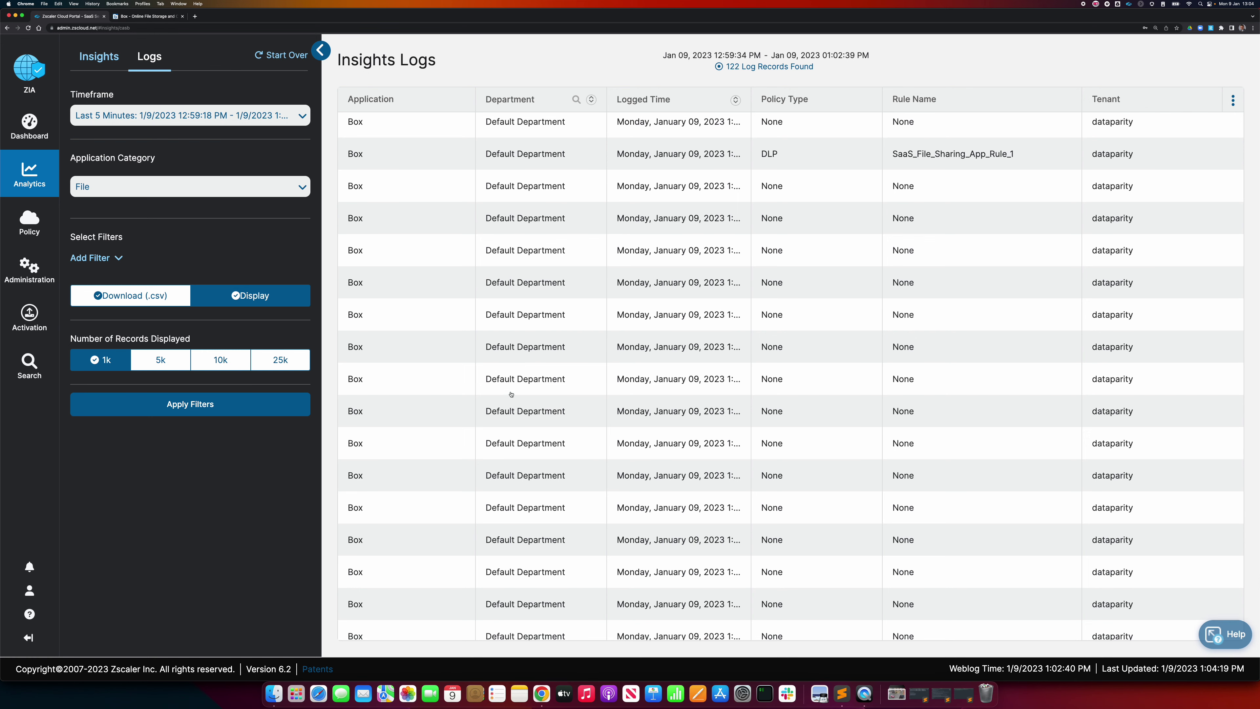
scroll(703, 171, "right", 15)
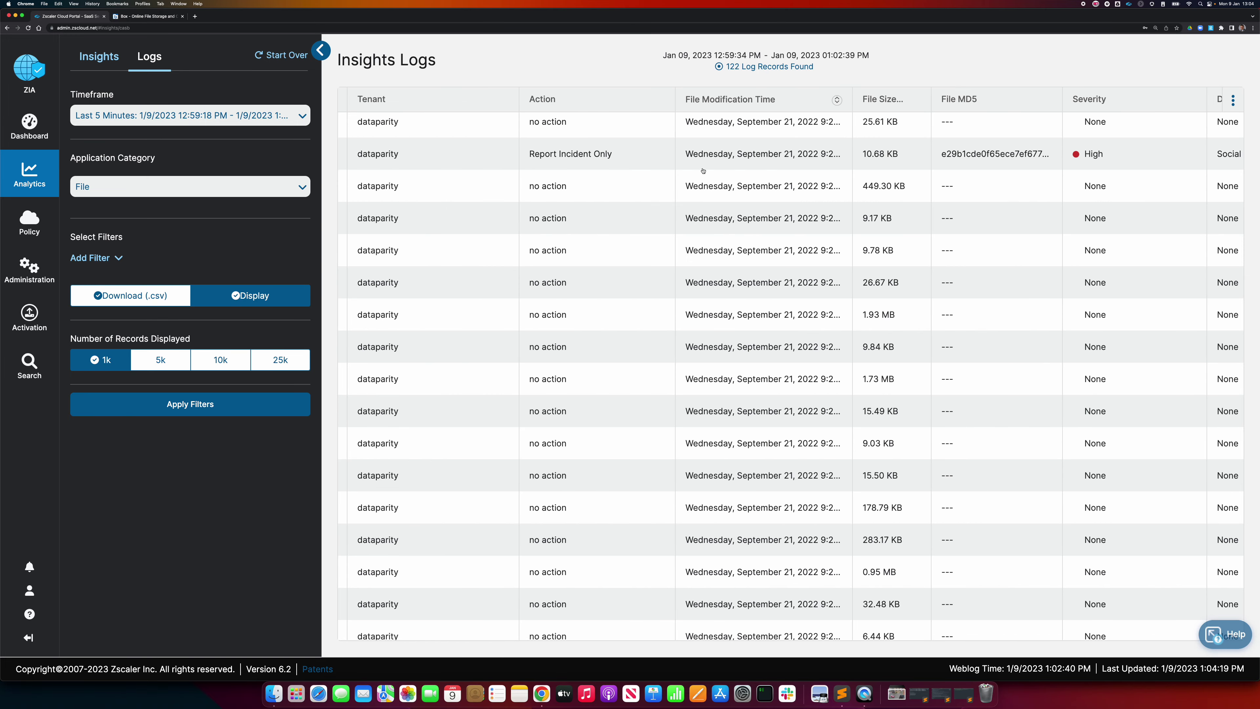
scroll(703, 171, "right", 10)
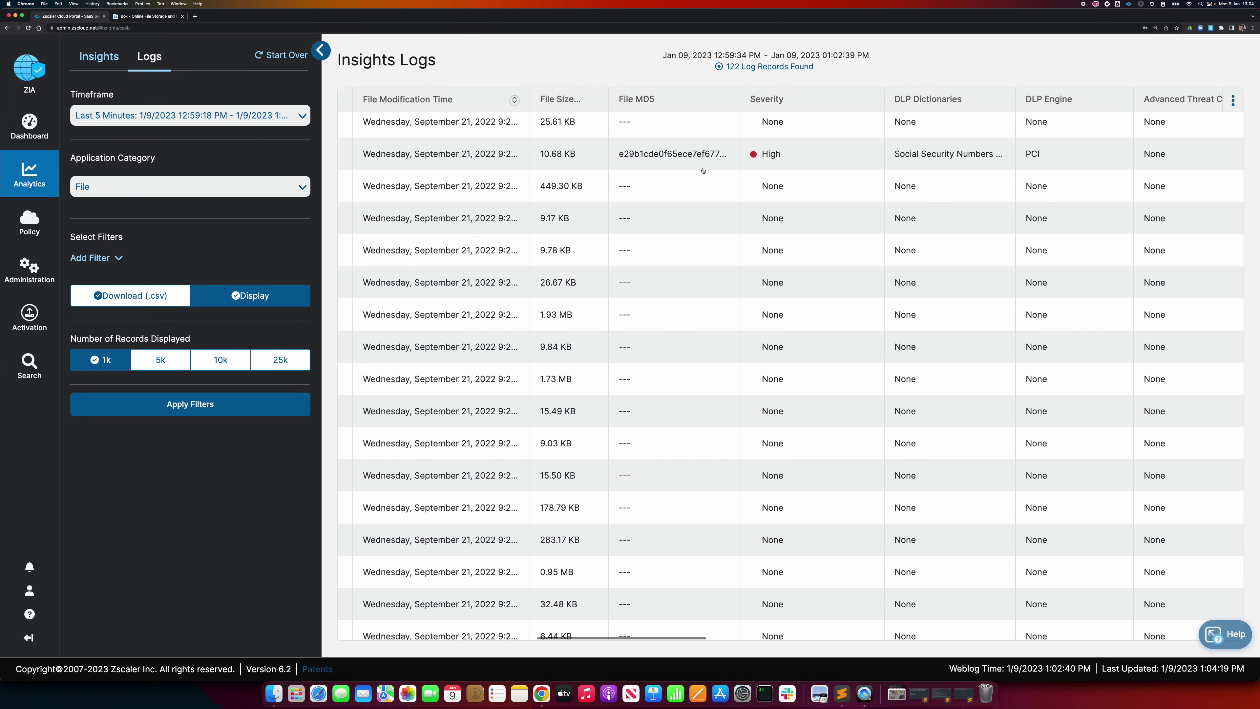
scroll(703, 170, "right", 10)
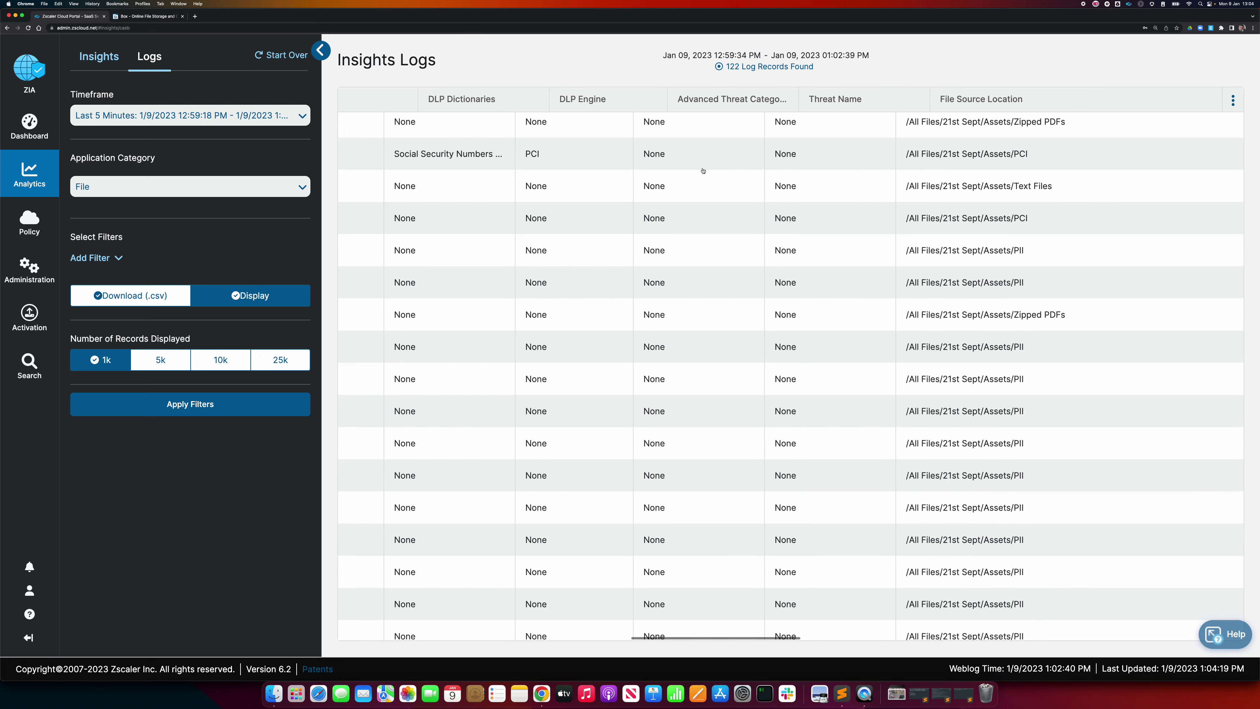
scroll(703, 170, "right", 3)
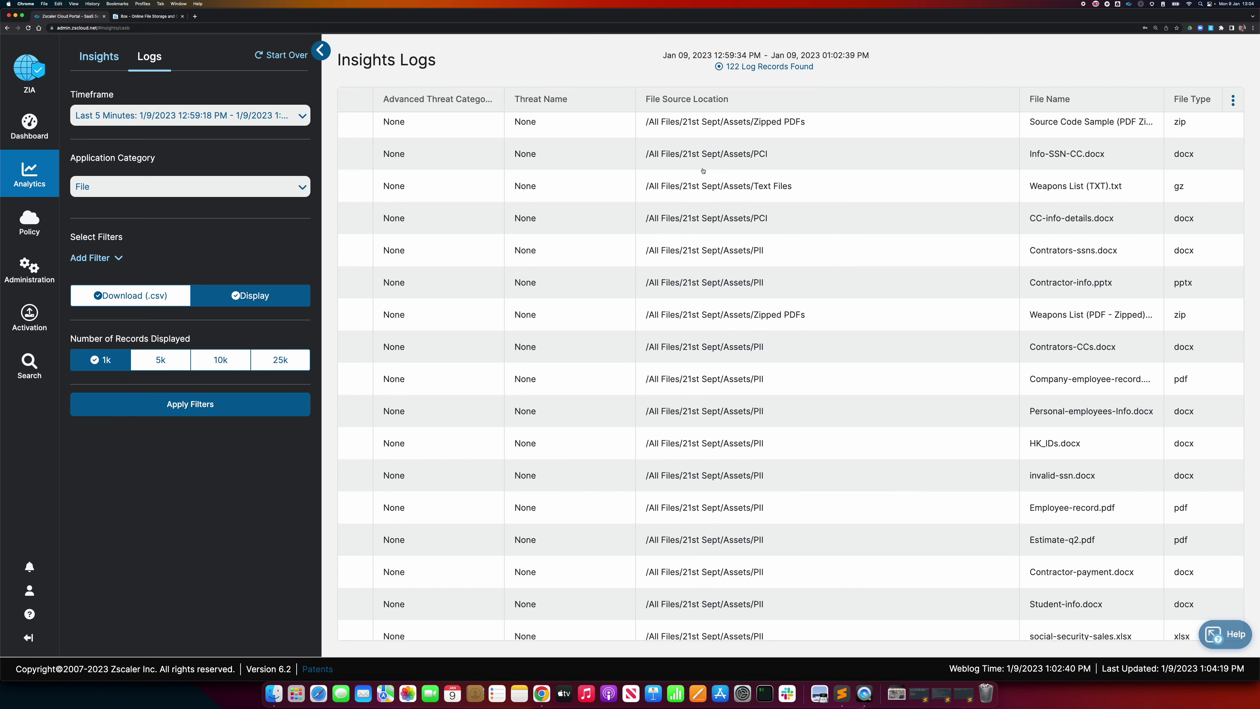
Step: Open the SaaS Security Report's assets and list Box's files with DLP violations for the current day
mouse_move(30, 173)
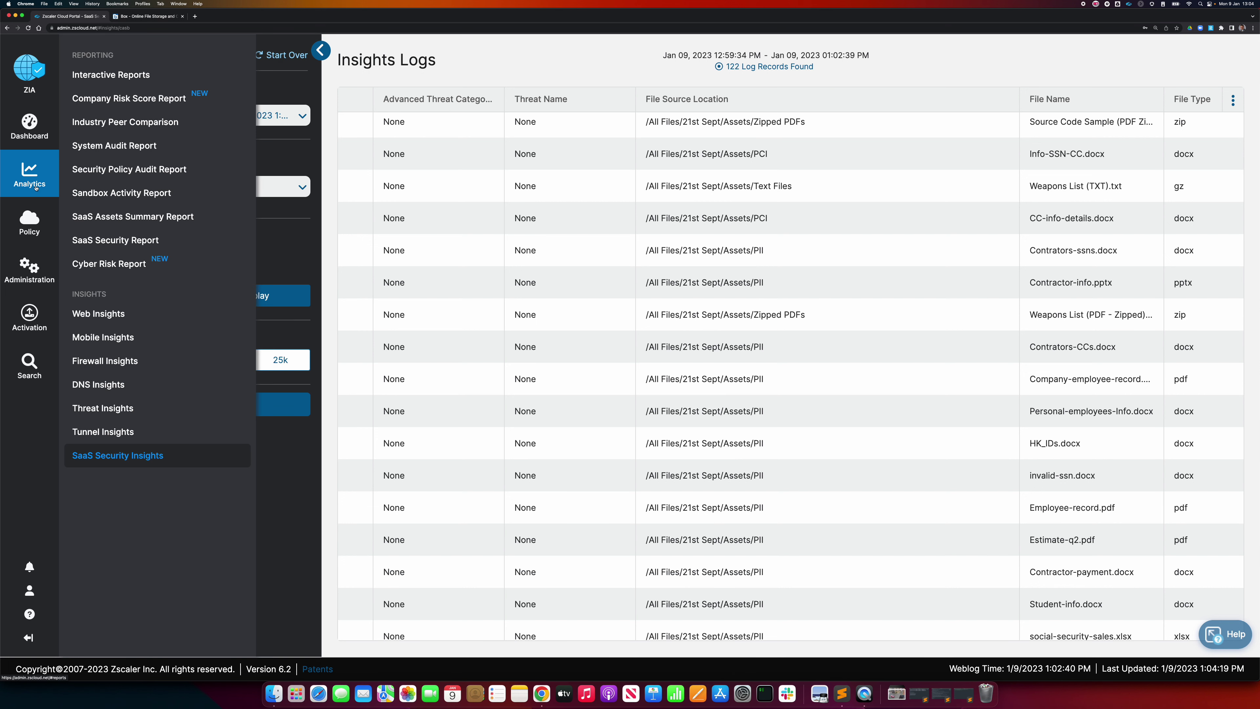
left_click(117, 241)
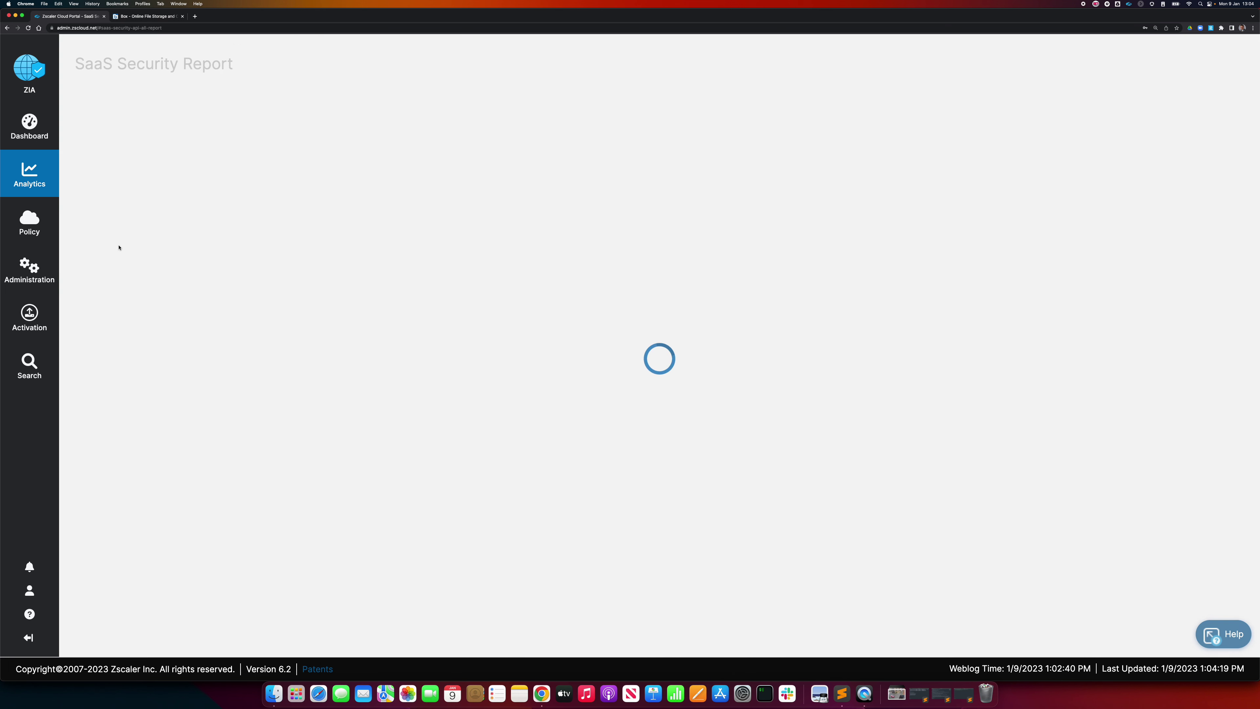
left_click(211, 109)
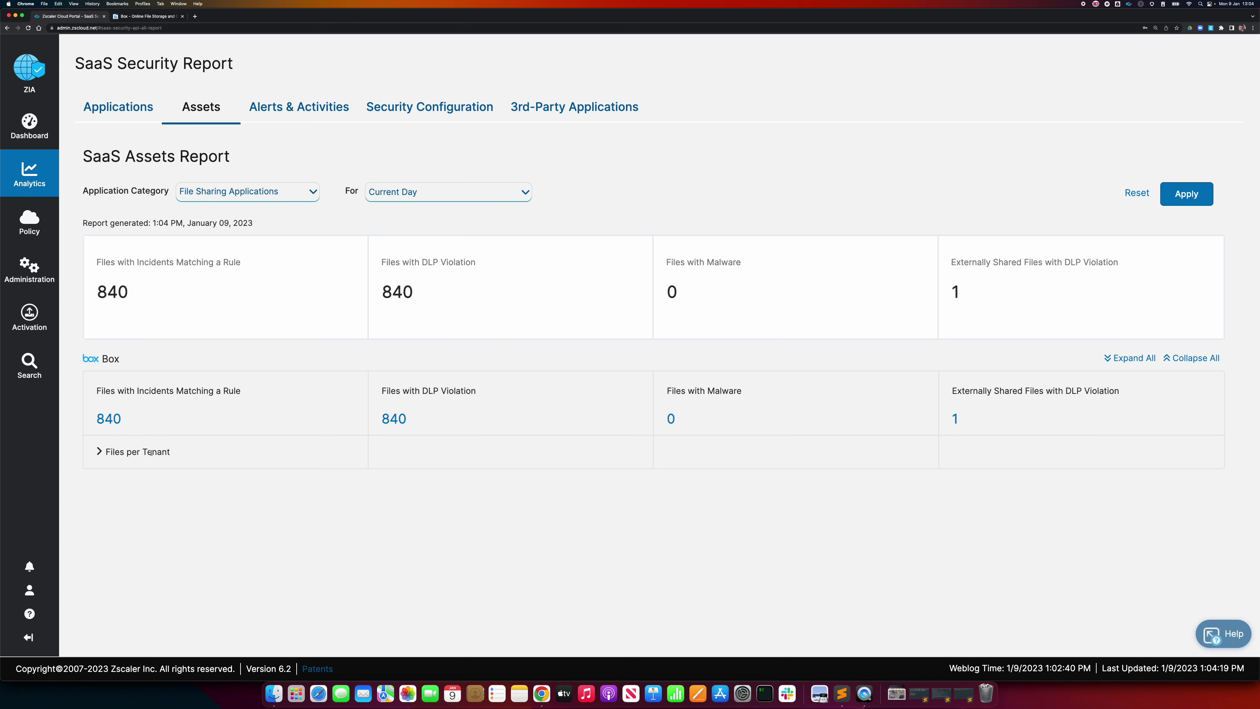
left_click(395, 419)
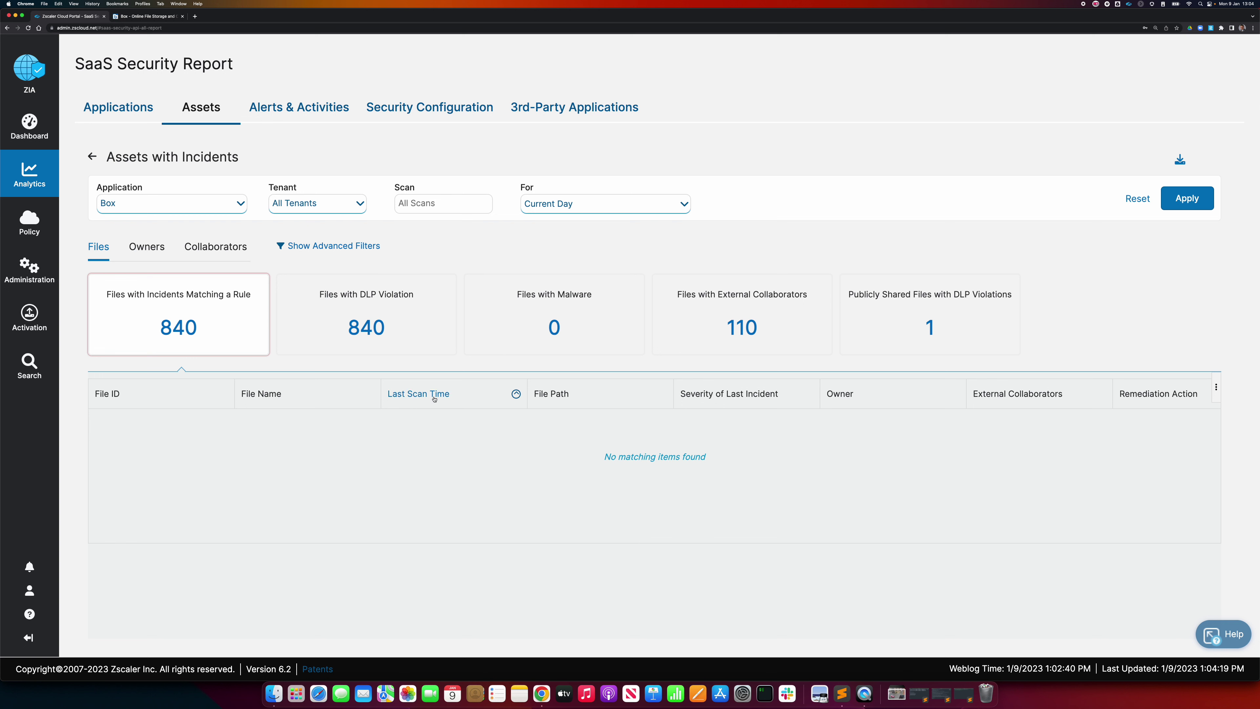
left_click(378, 328)
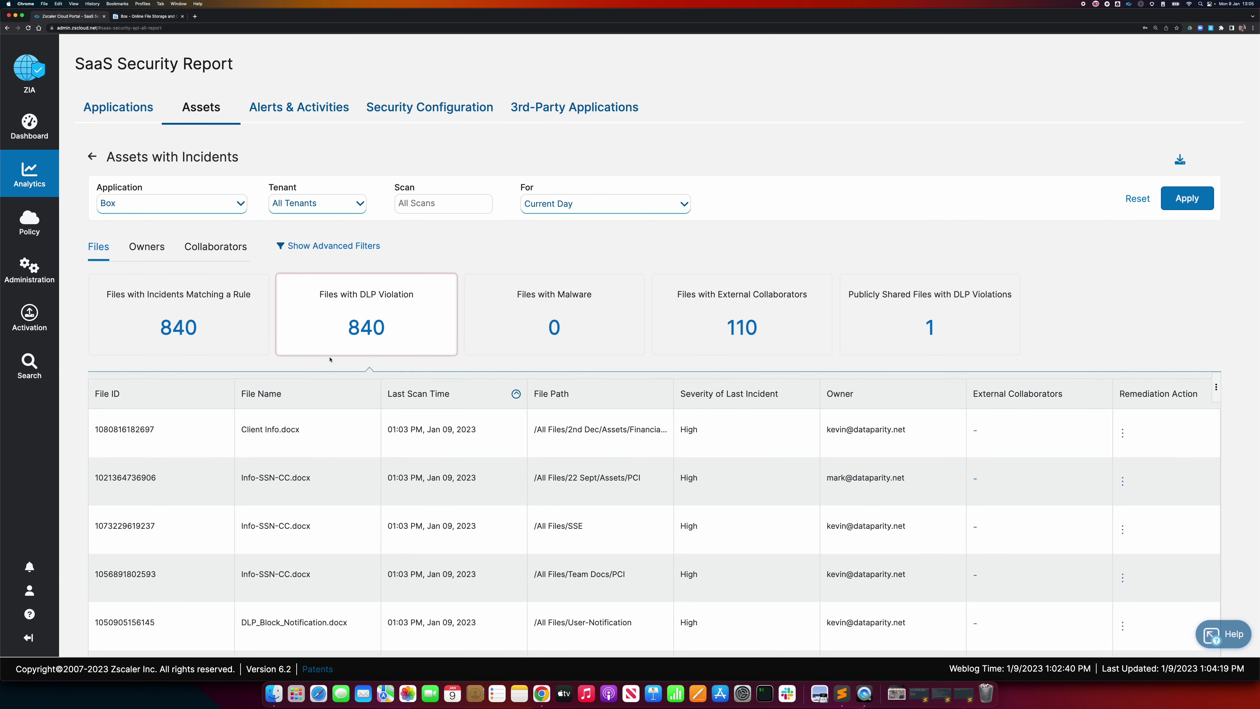
Step: Open the SaaS Security API Scan Configuration and check the status of the dataparity tenant's scan
mouse_move(35, 268)
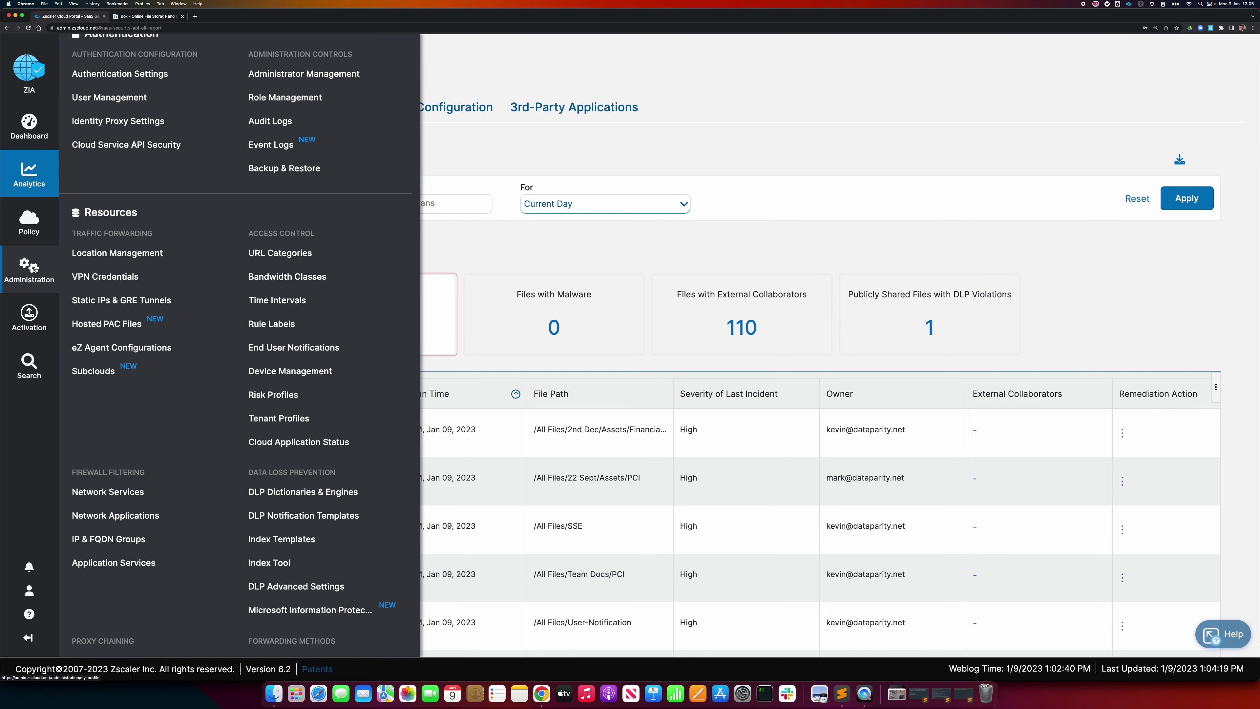
mouse_move(32, 226)
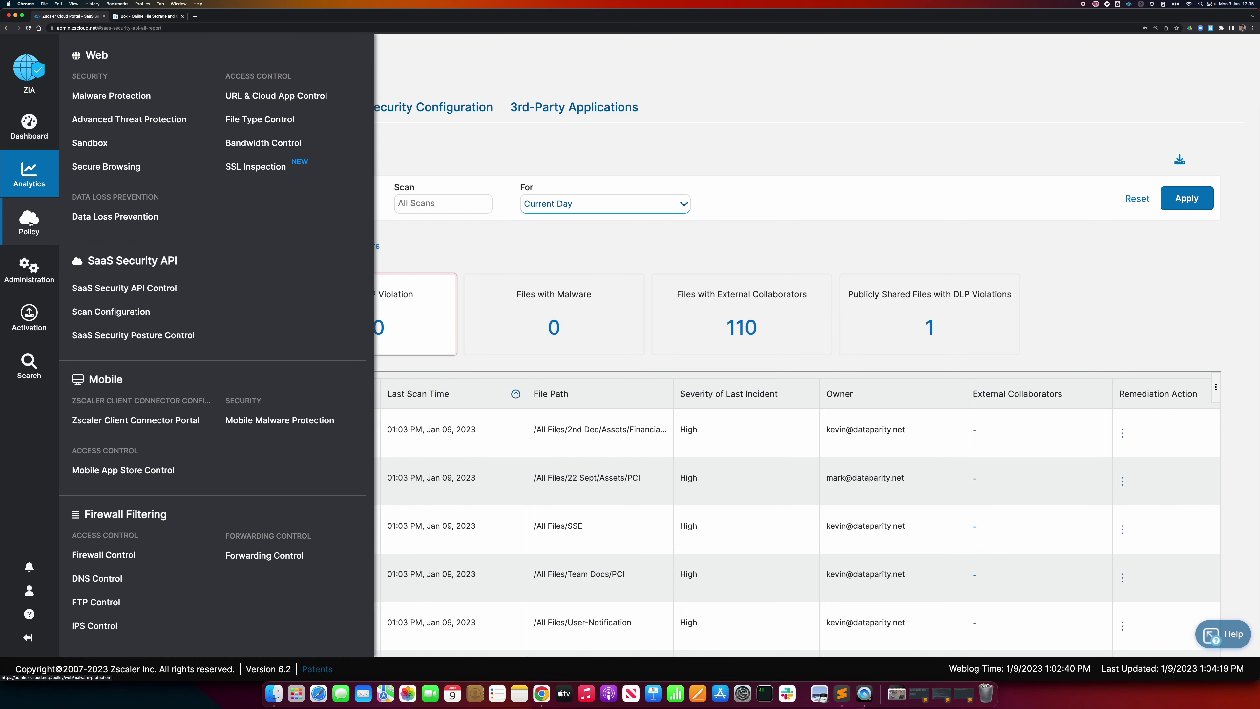
left_click(133, 312)
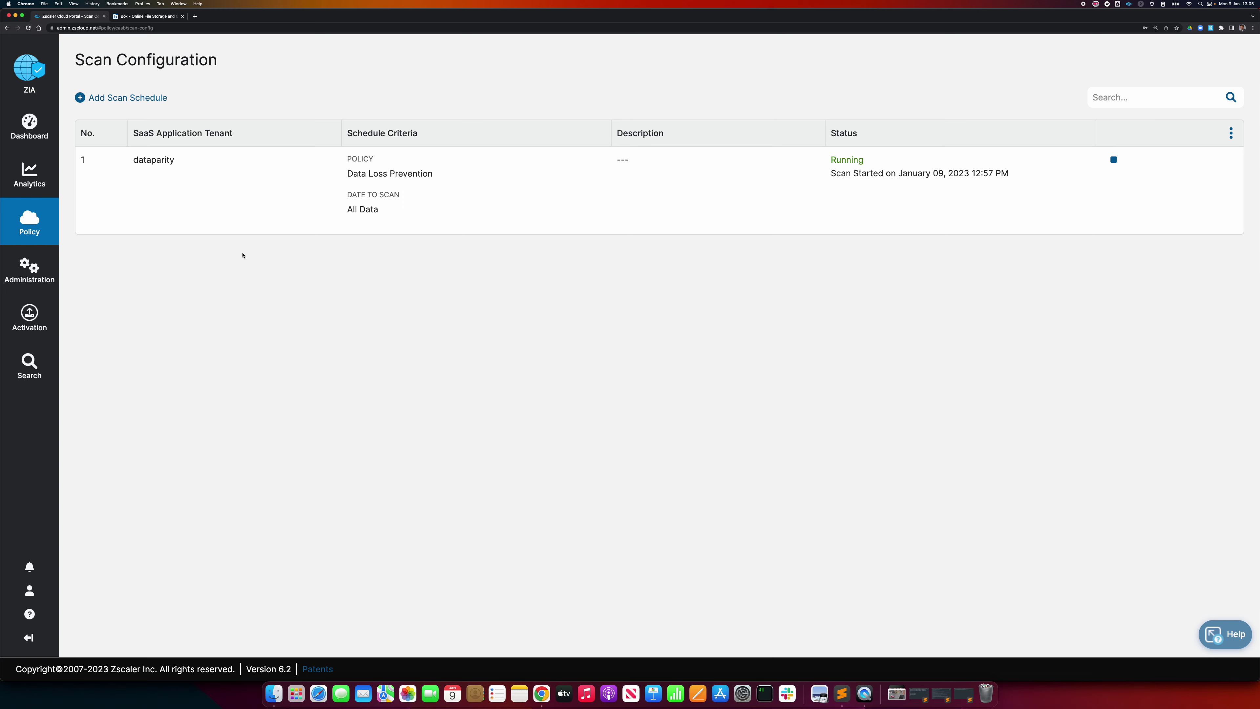
Step: Return to the SaaS Security Report's assets, expand Box's files per tenant and list the files with DLP violations
mouse_move(26, 171)
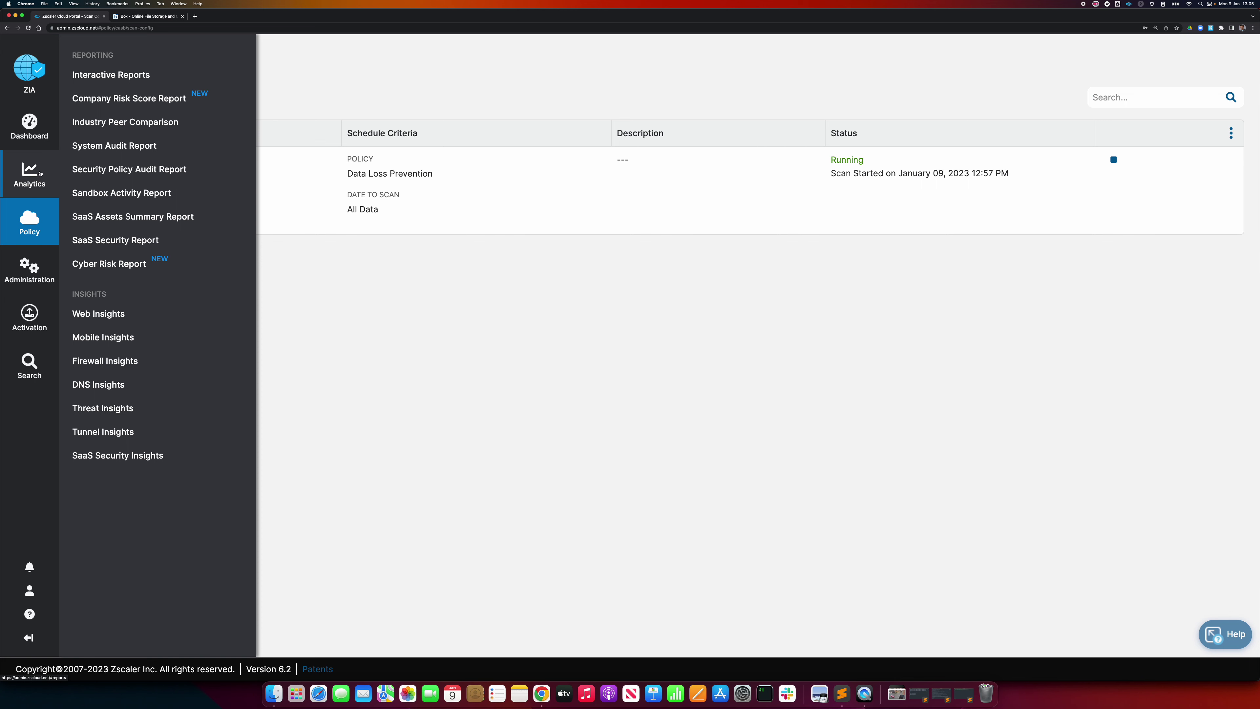
left_click(104, 241)
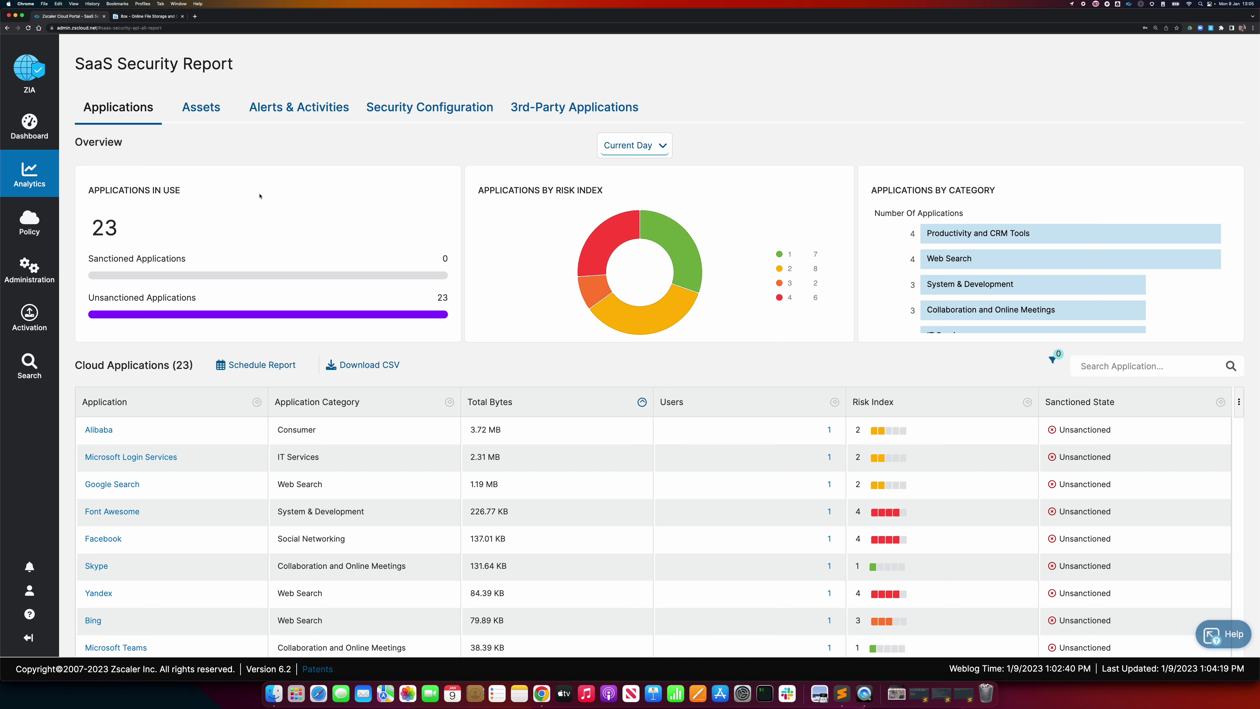
left_click(205, 111)
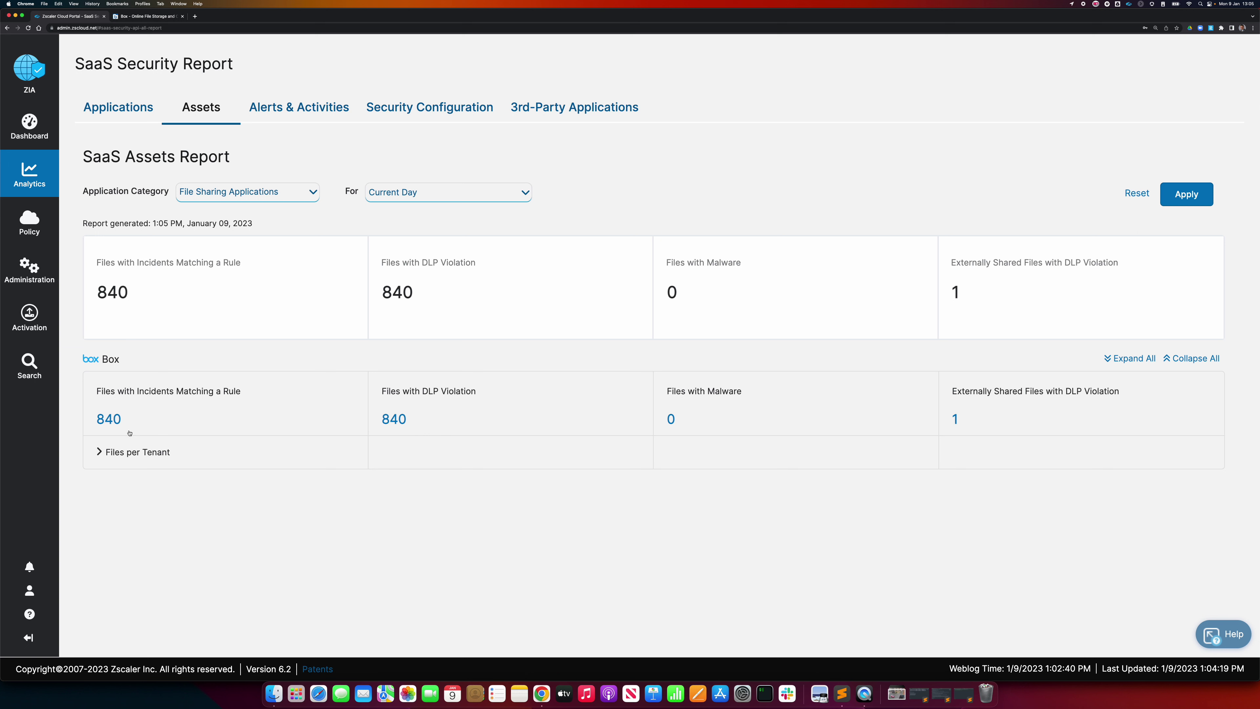
left_click(99, 452)
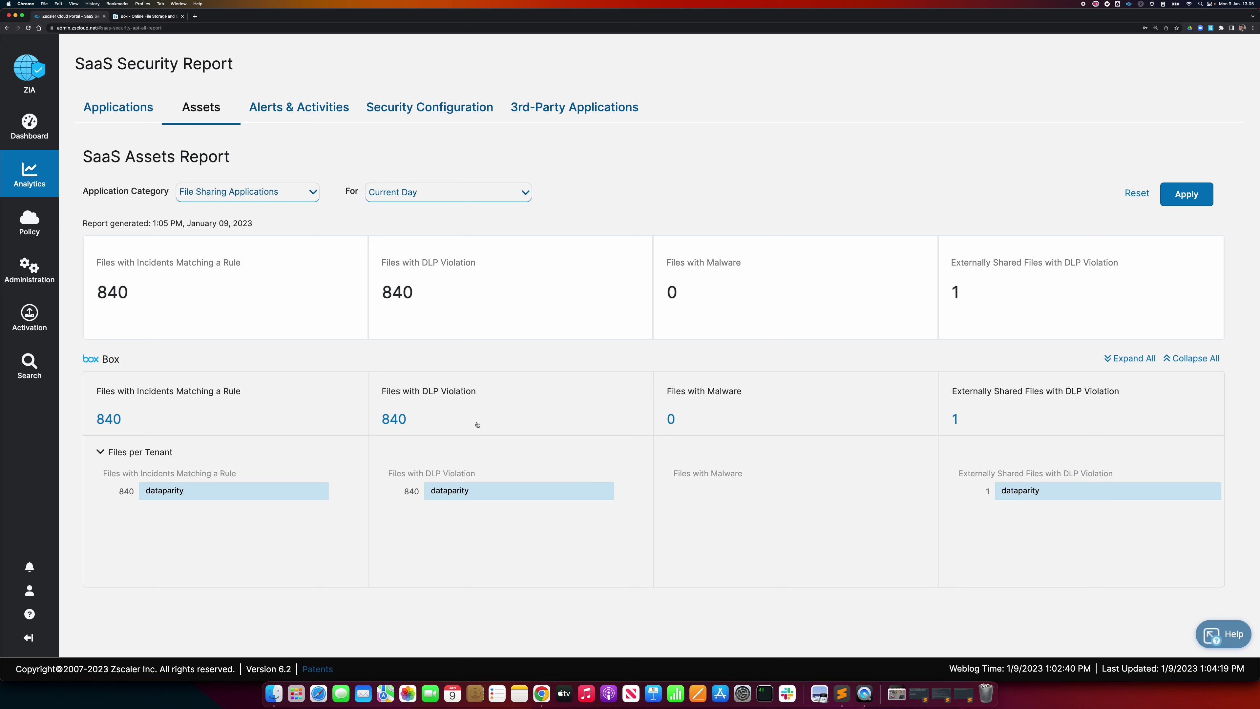
left_click(395, 419)
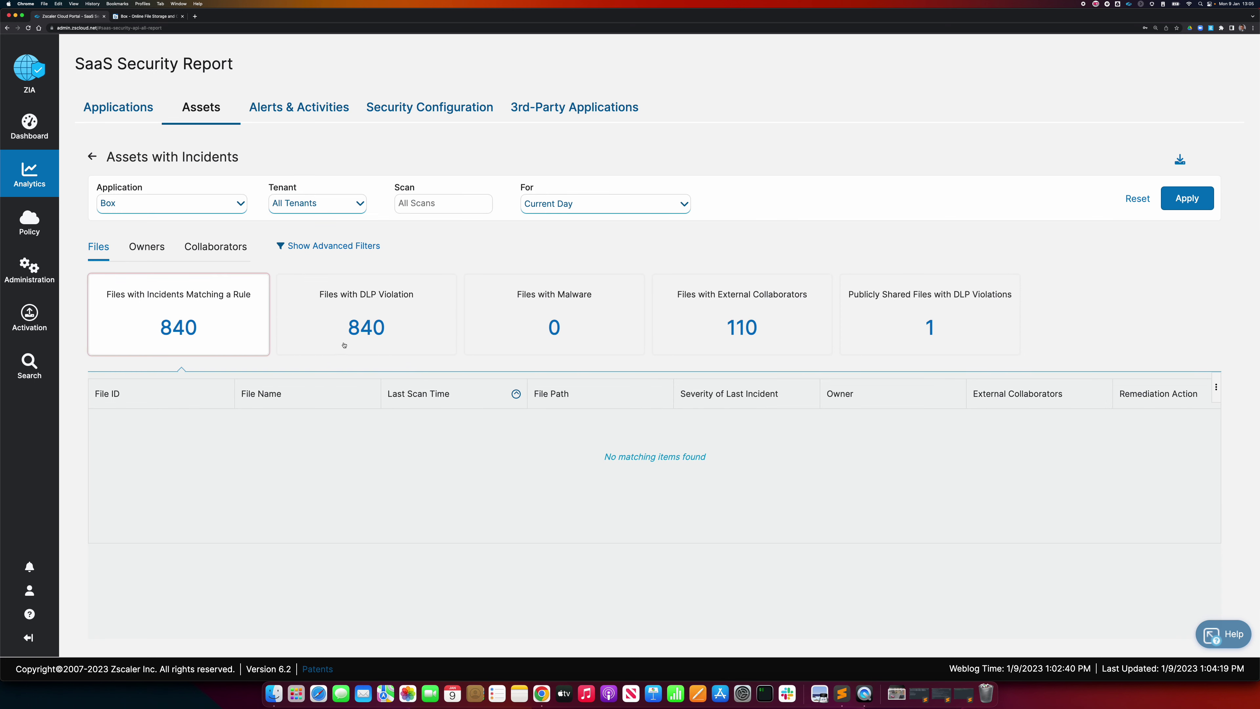
left_click(362, 335)
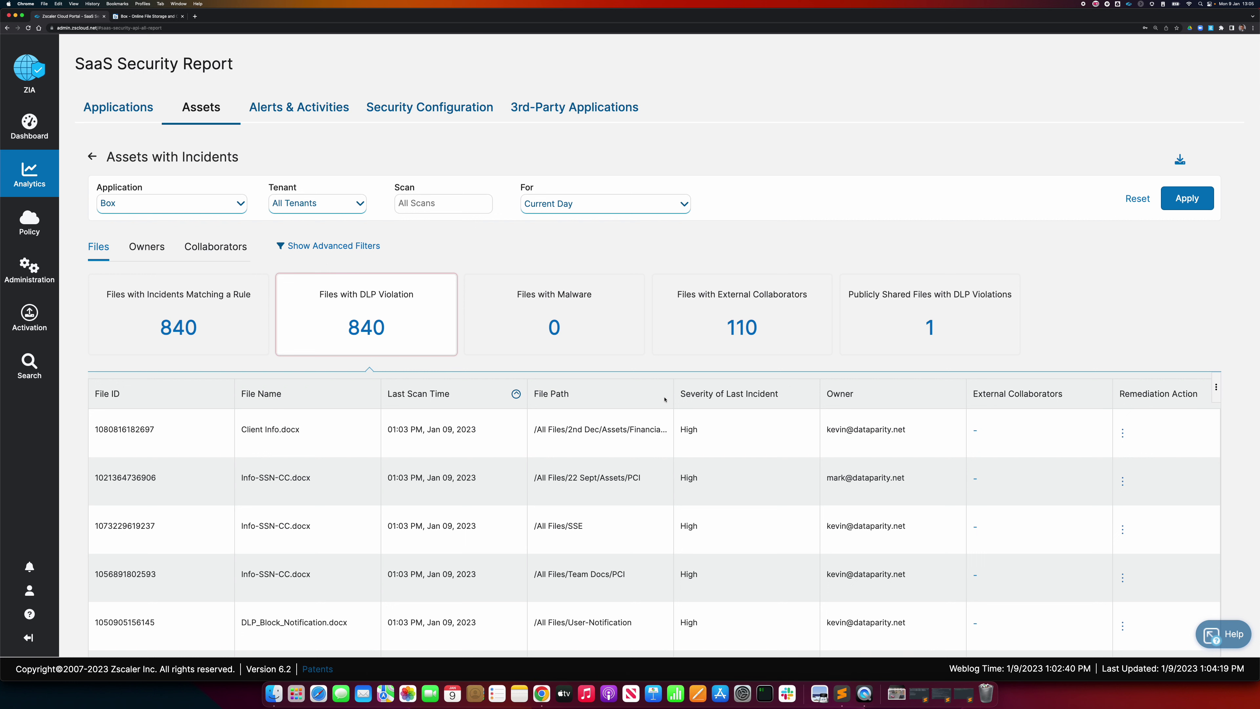
Step: Widen the File Path column and go to Info-SSN-CC.docx from /All Files/SSE in Box to inspect its contents
left_click_drag(675, 393, 716, 394)
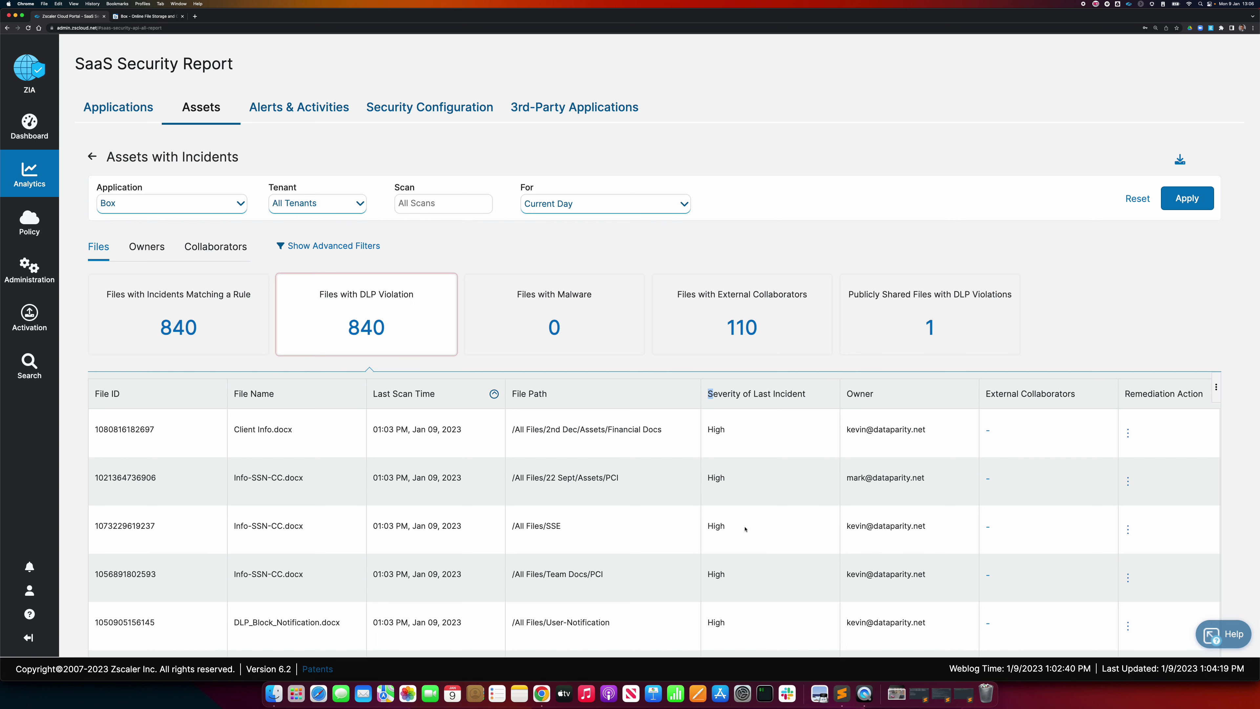
left_click(657, 535)
left_click(1128, 529)
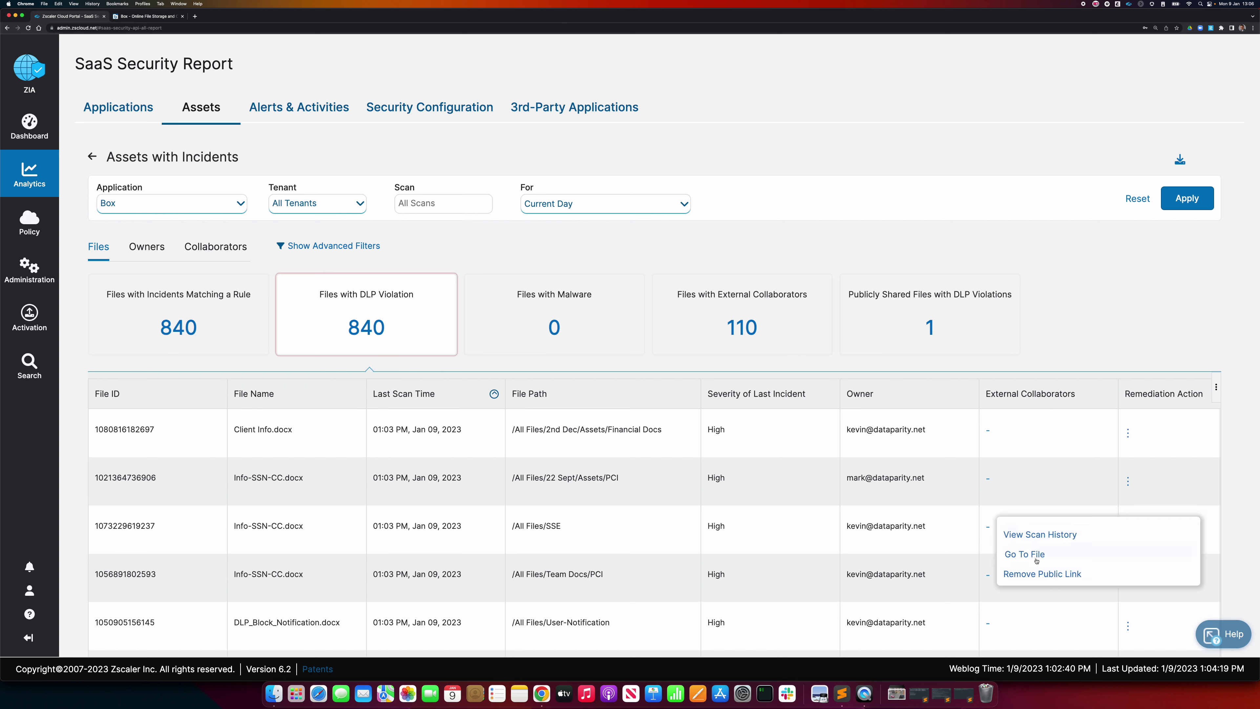
left_click(1025, 554)
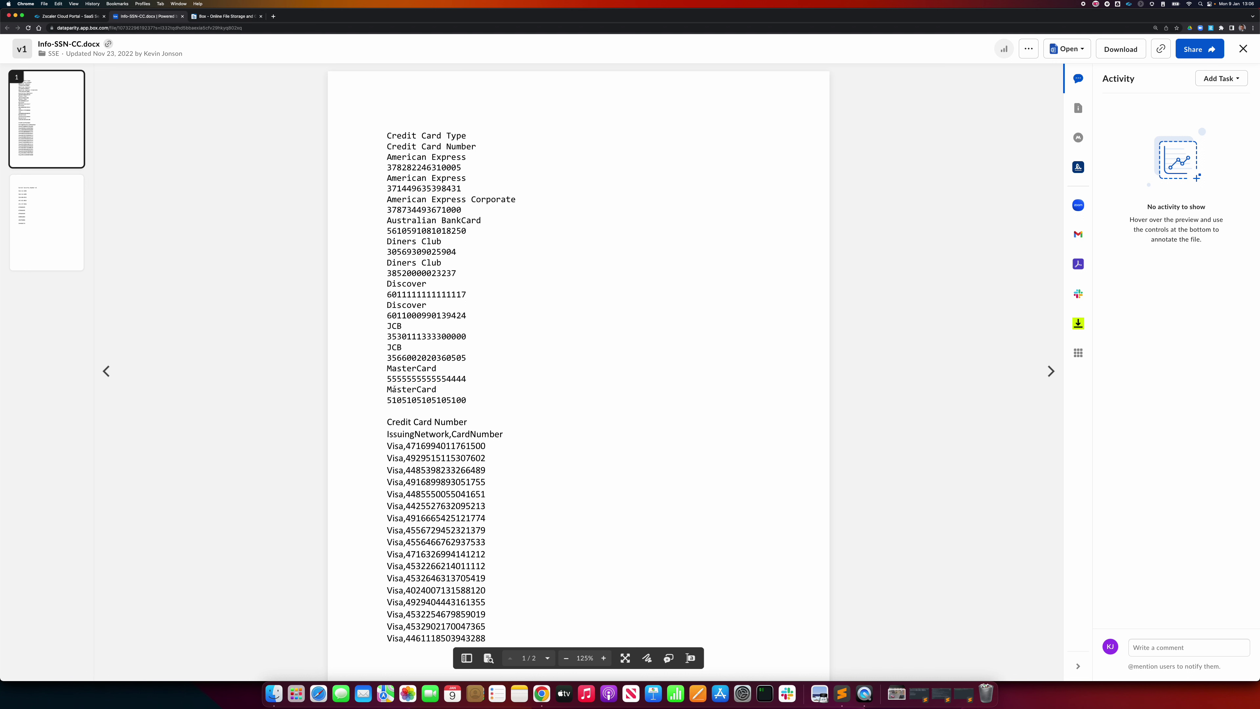
scroll(410, 482, "down", 15)
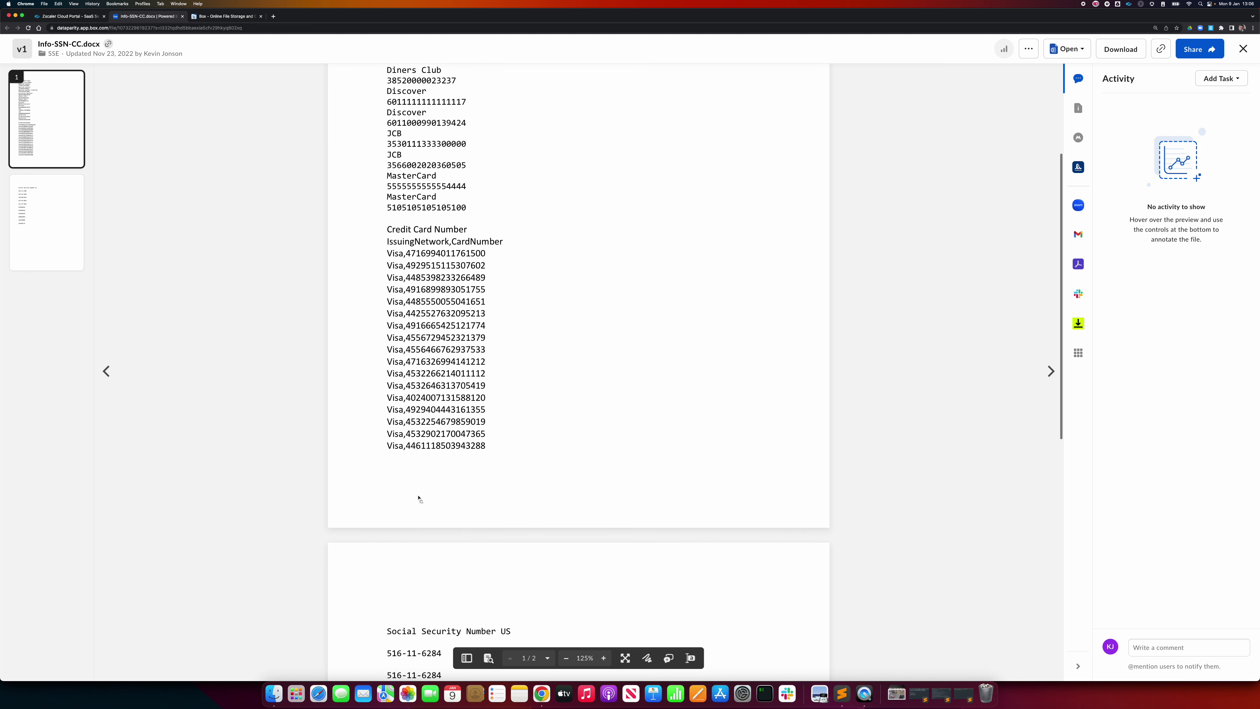
Step: Examine the card and Social Security number listings on both pages of the Info-SSN-CC.docx preview
scroll(423, 496, "down", 3)
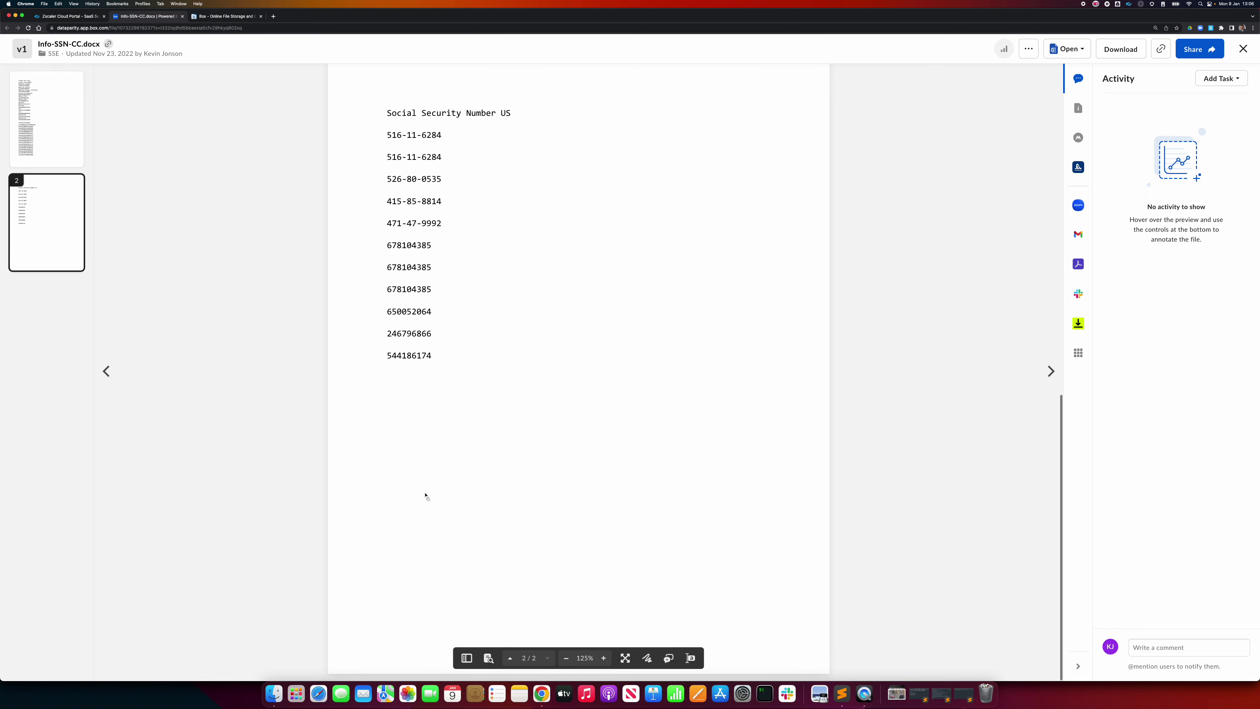
left_click(46, 120)
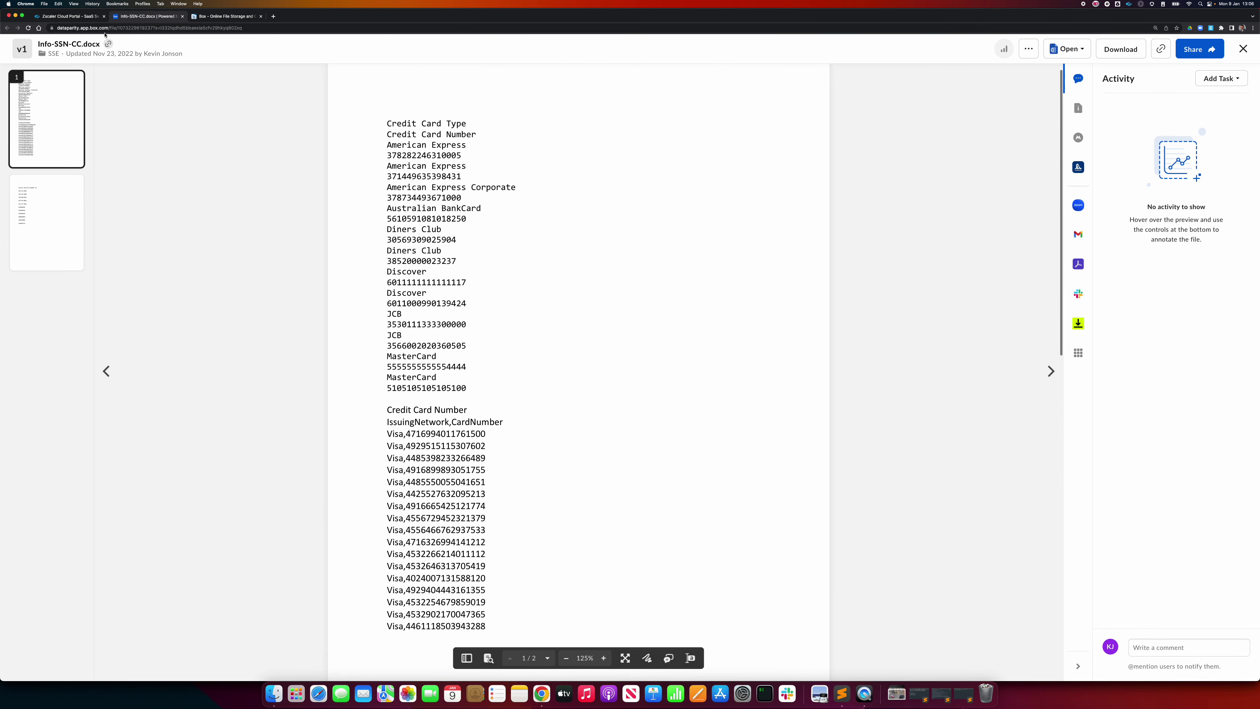
Step: Switch back to the Zscaler report and view the scan history of Info-SSN-CC.docx from /All Files/SSE
left_click(76, 18)
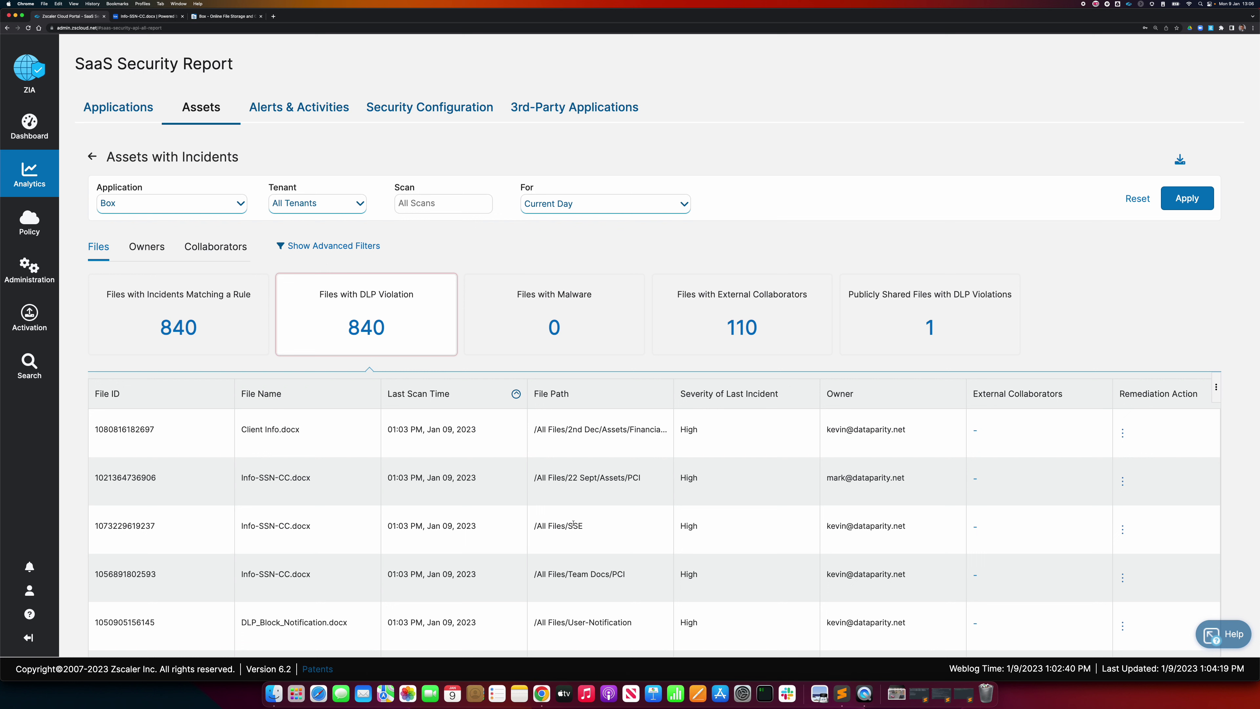
left_click(1122, 530)
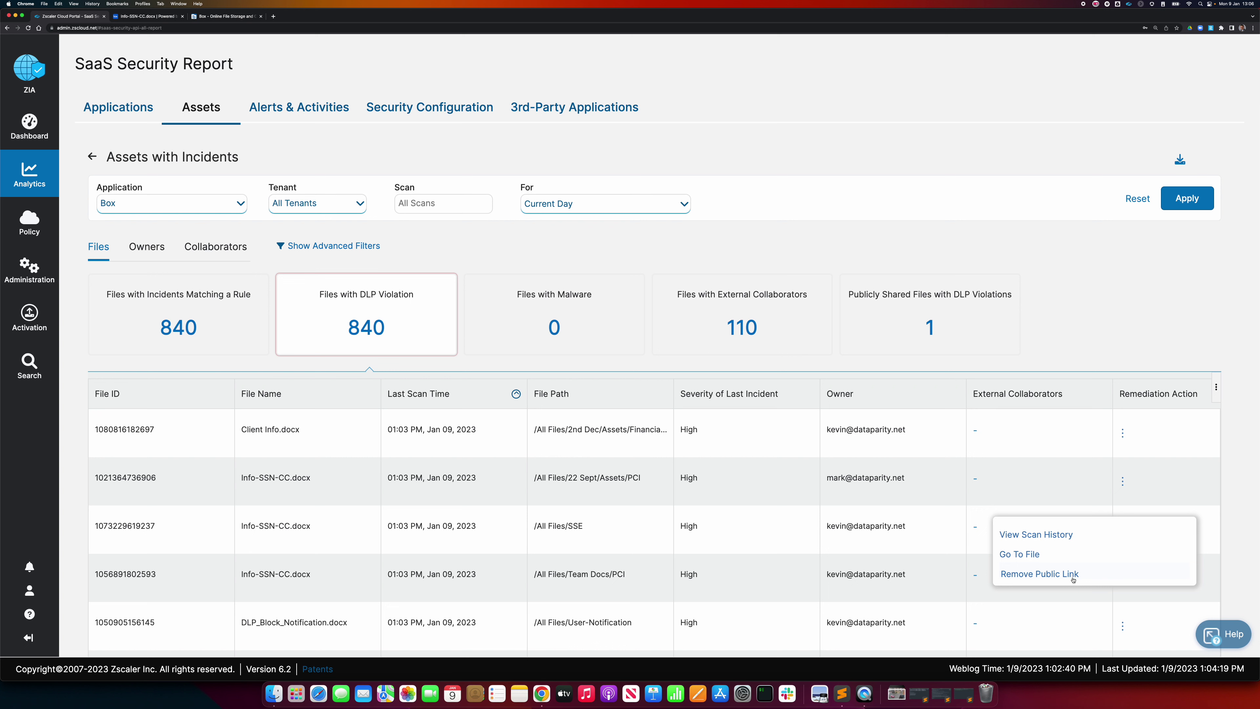
left_click(1056, 538)
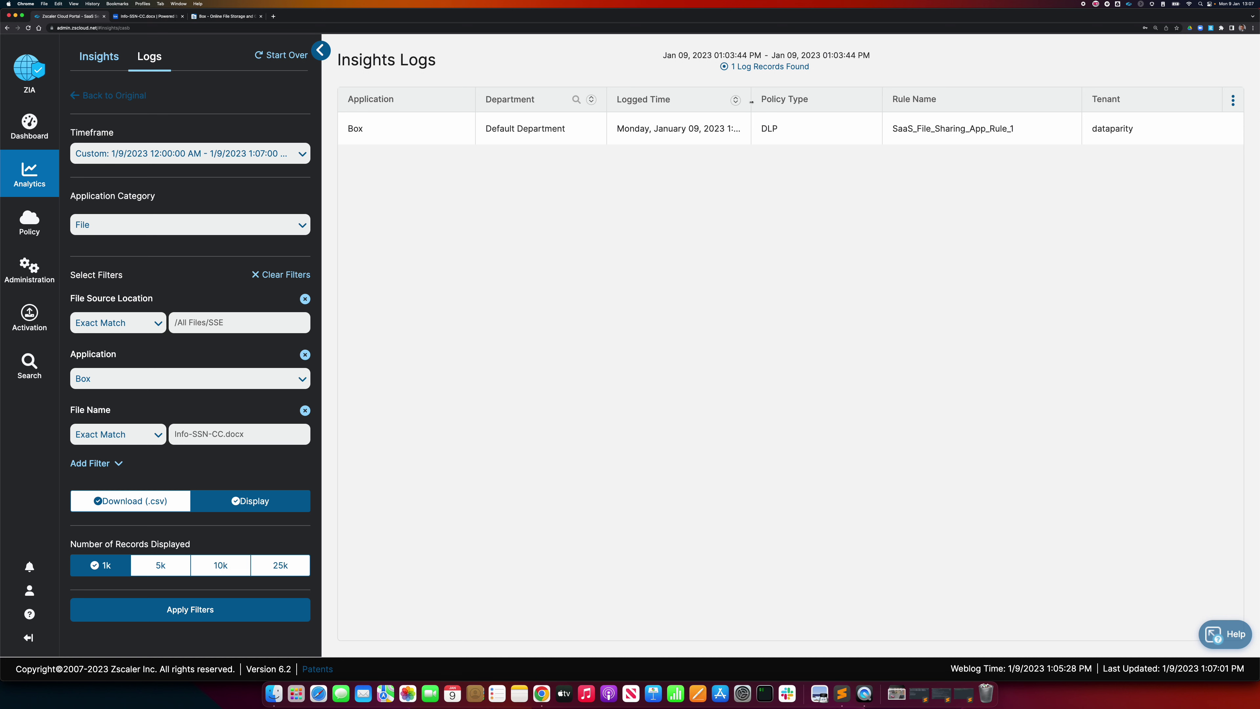
Step: Widen the Logged Time column and examine the log record's rule, action, severity, DLP, collaboration and file ownership details
left_click_drag(751, 101, 782, 103)
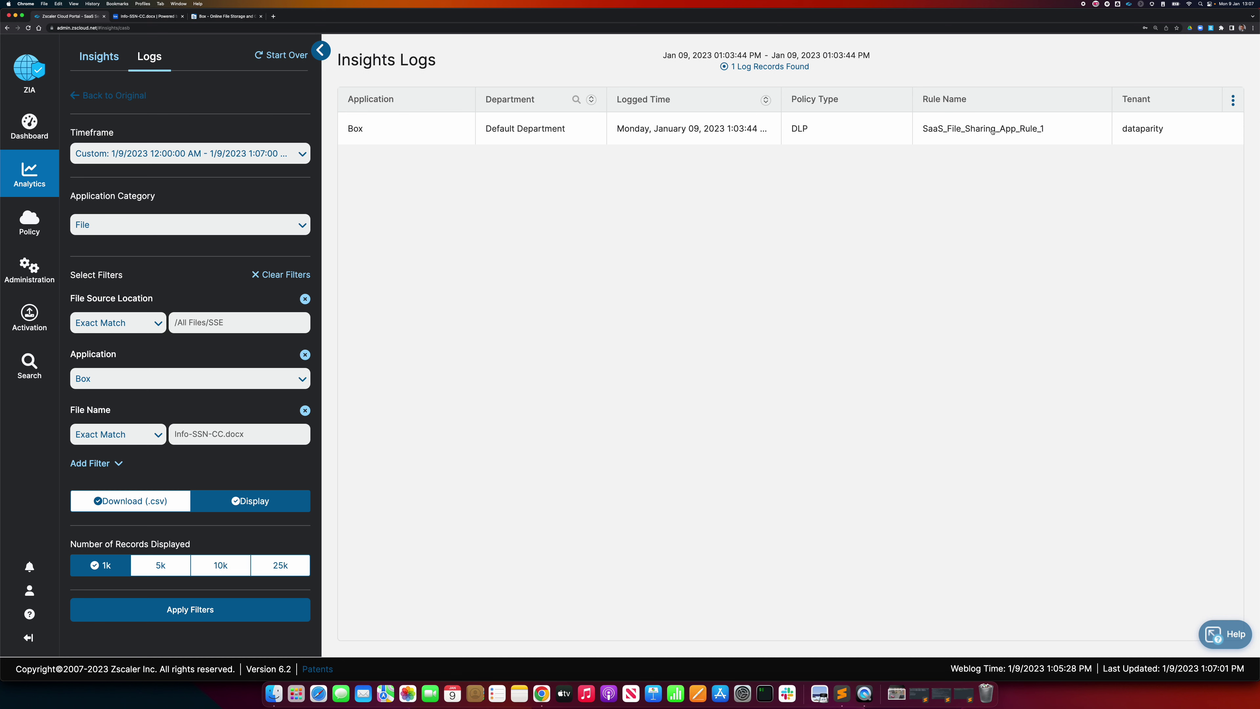
scroll(992, 130, "right", 4)
scroll(992, 130, "right", 9)
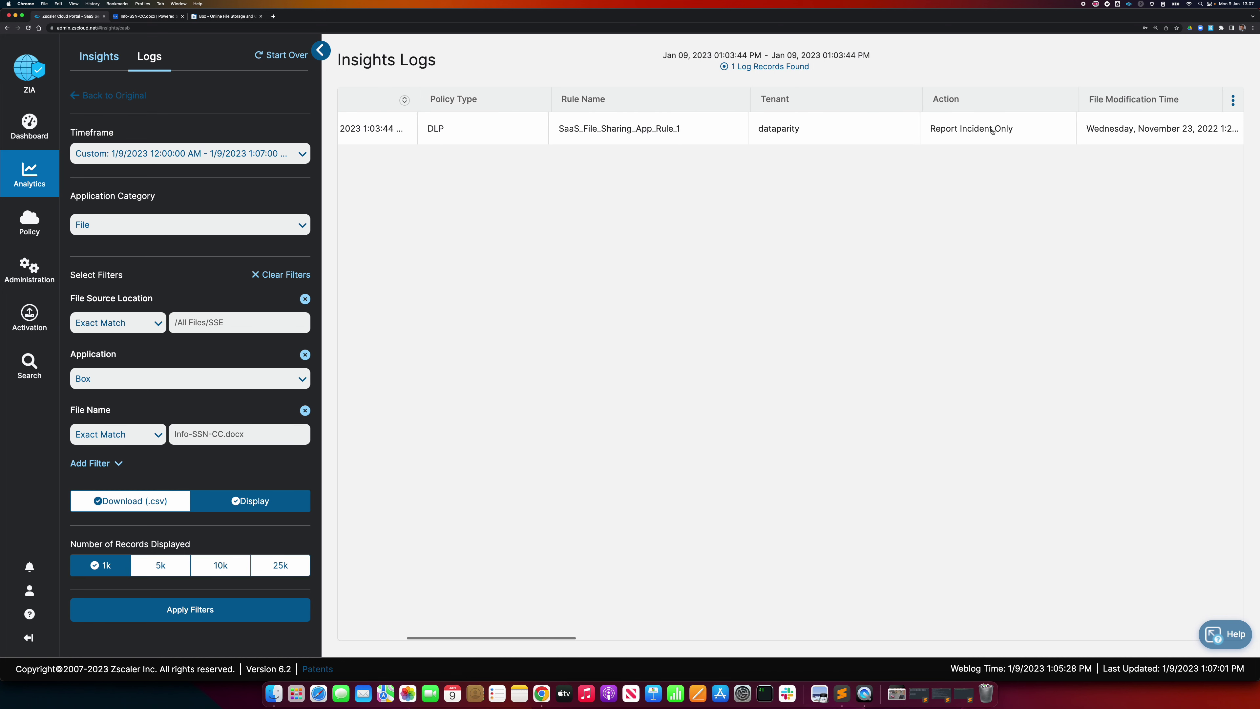
scroll(853, 139, "right", 1)
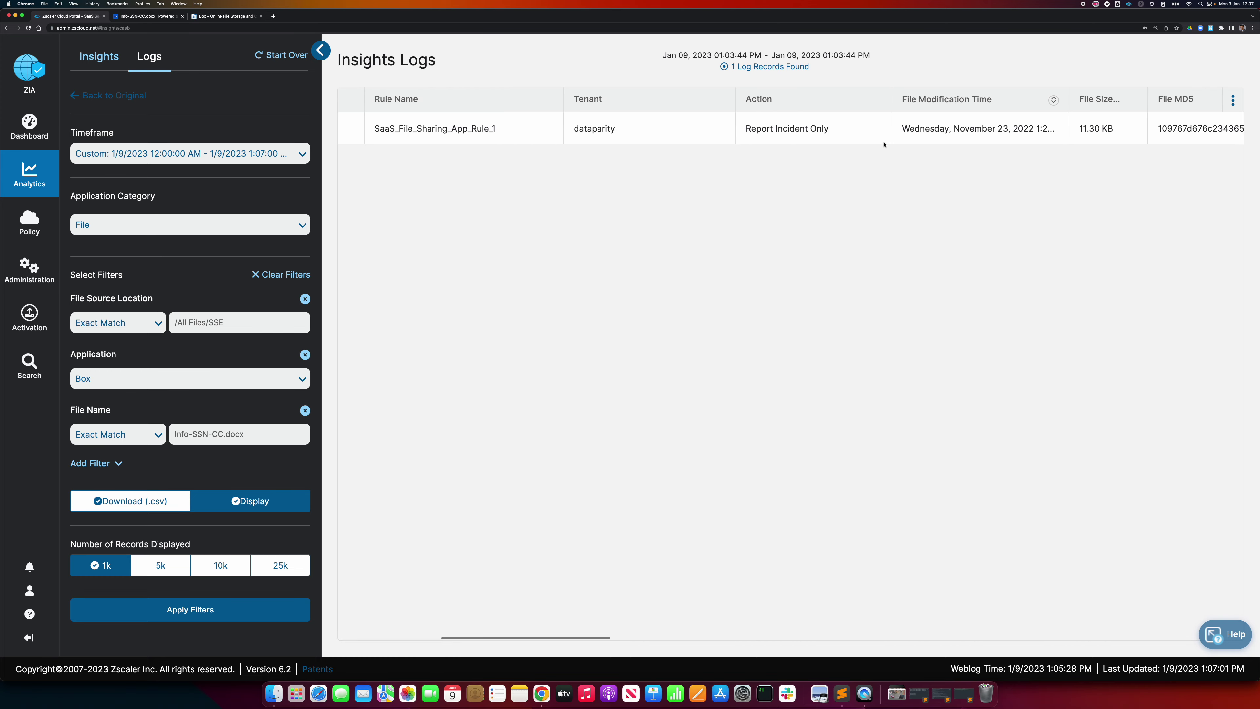
scroll(966, 135, "right", 12)
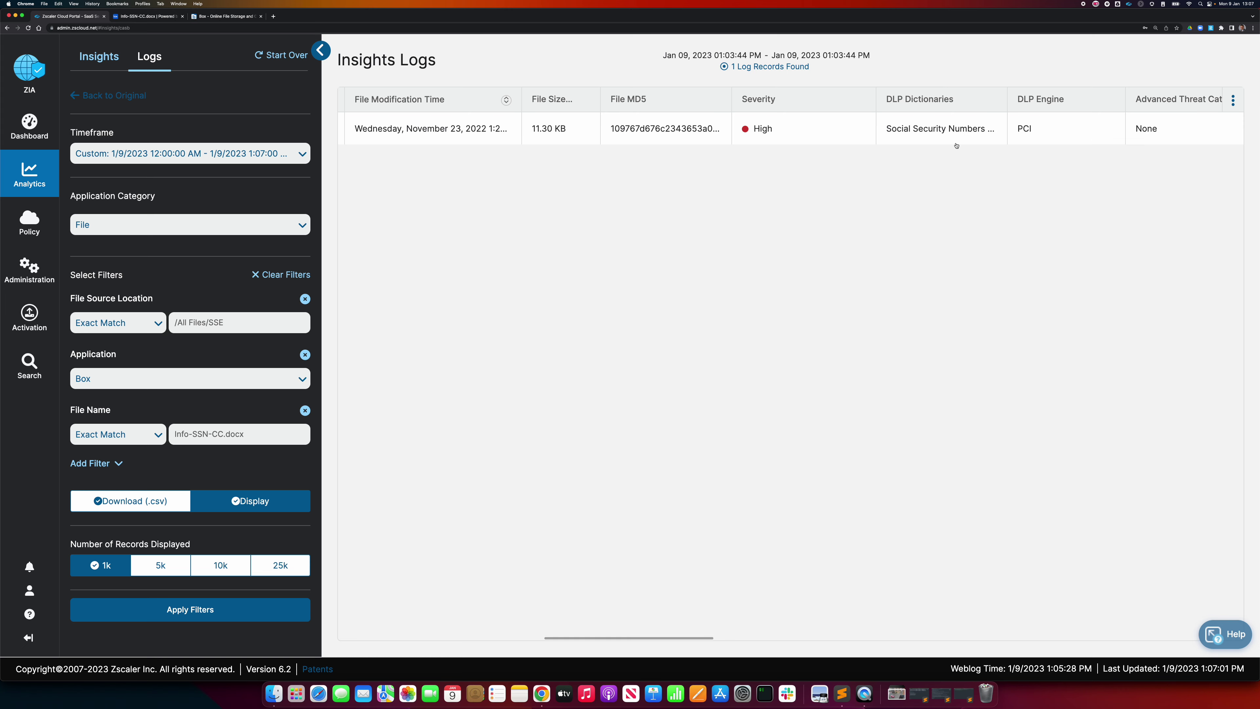
scroll(956, 145, "right", 11)
scroll(956, 145, "right", 16)
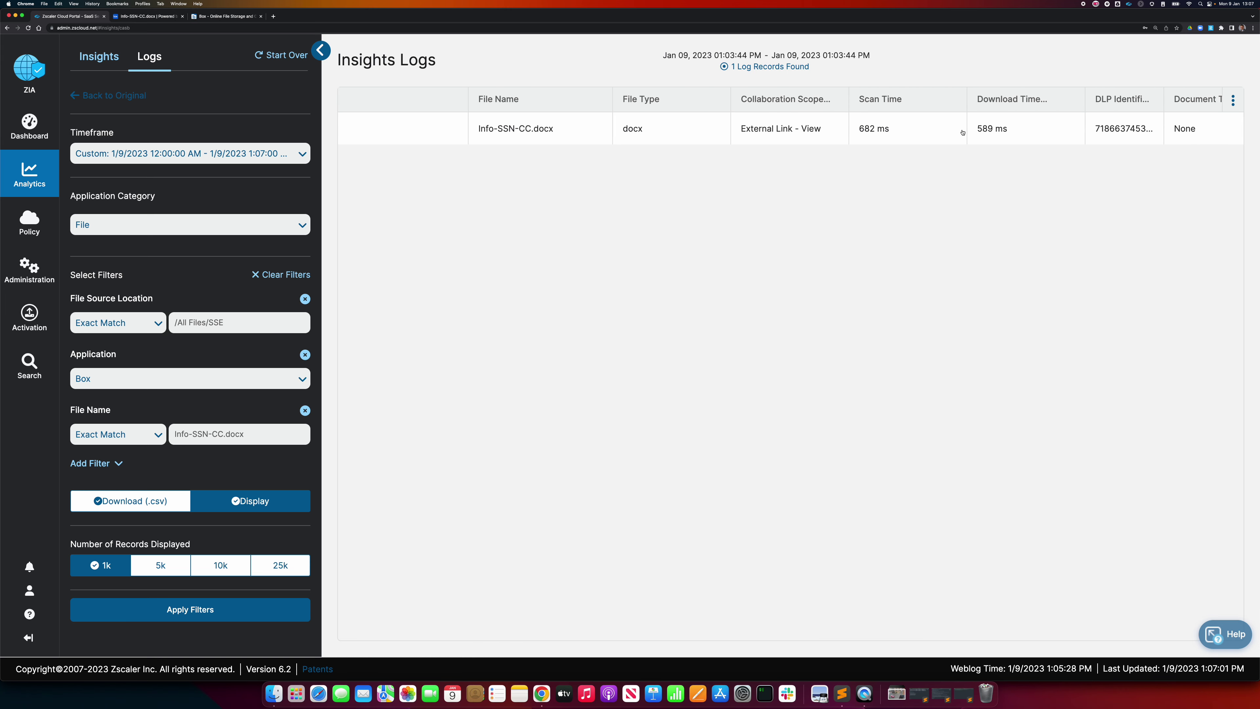
scroll(970, 132, "right", 5)
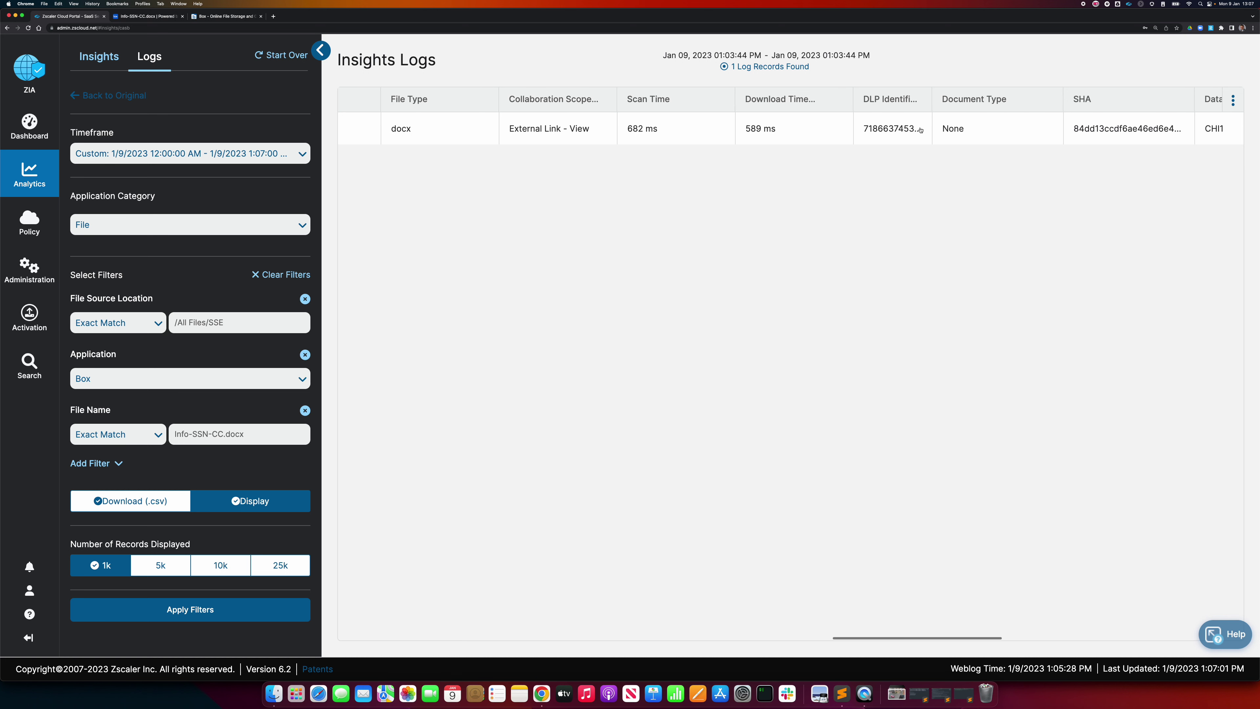
scroll(971, 132, "right", 5)
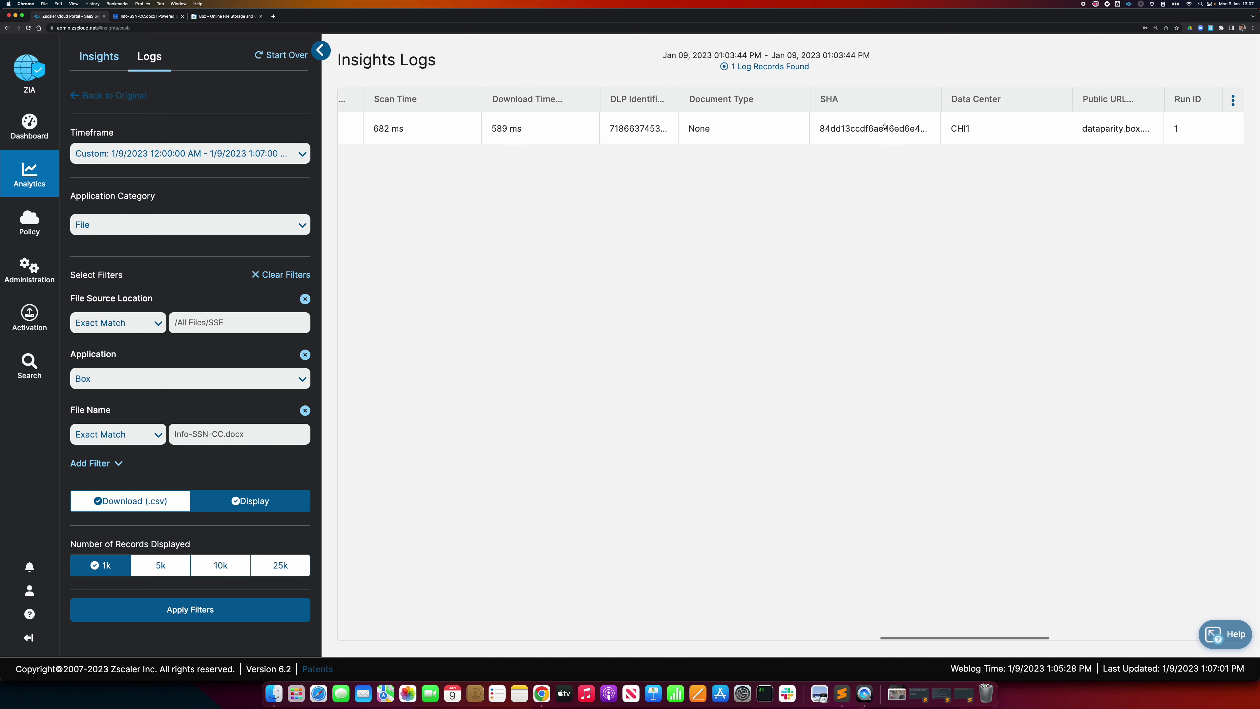
scroll(964, 136, "right", 10)
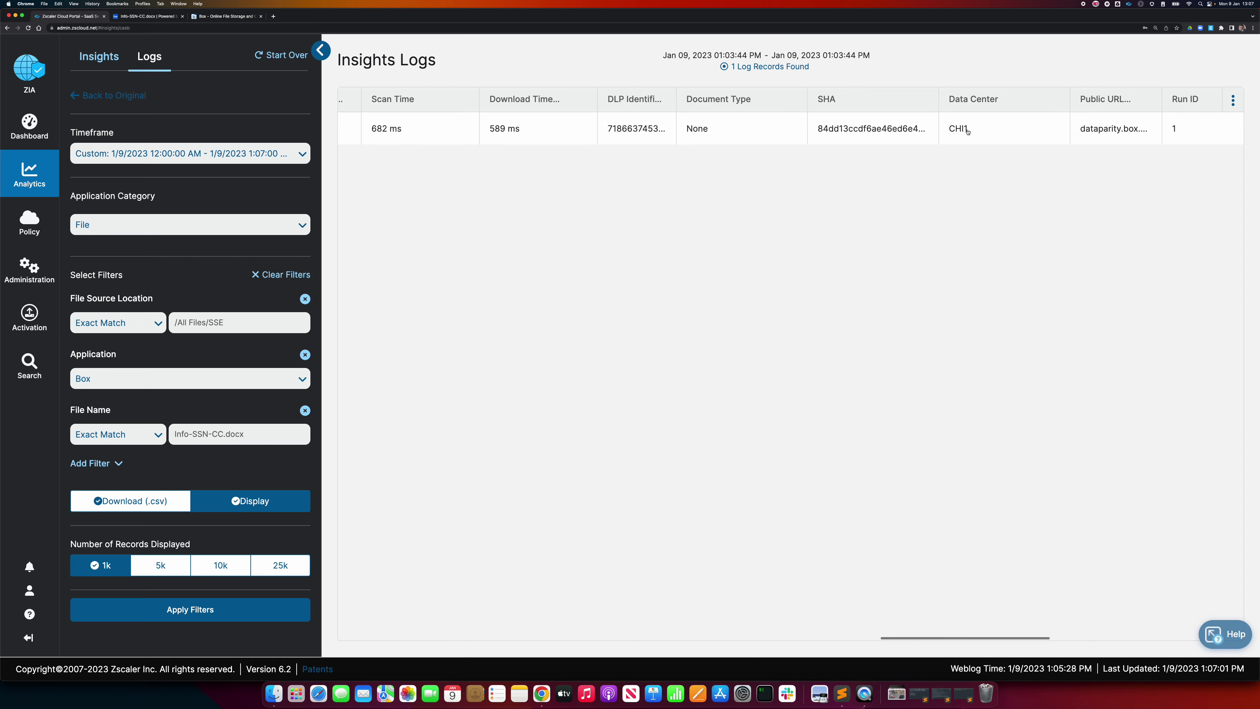
scroll(968, 132, "right", 10)
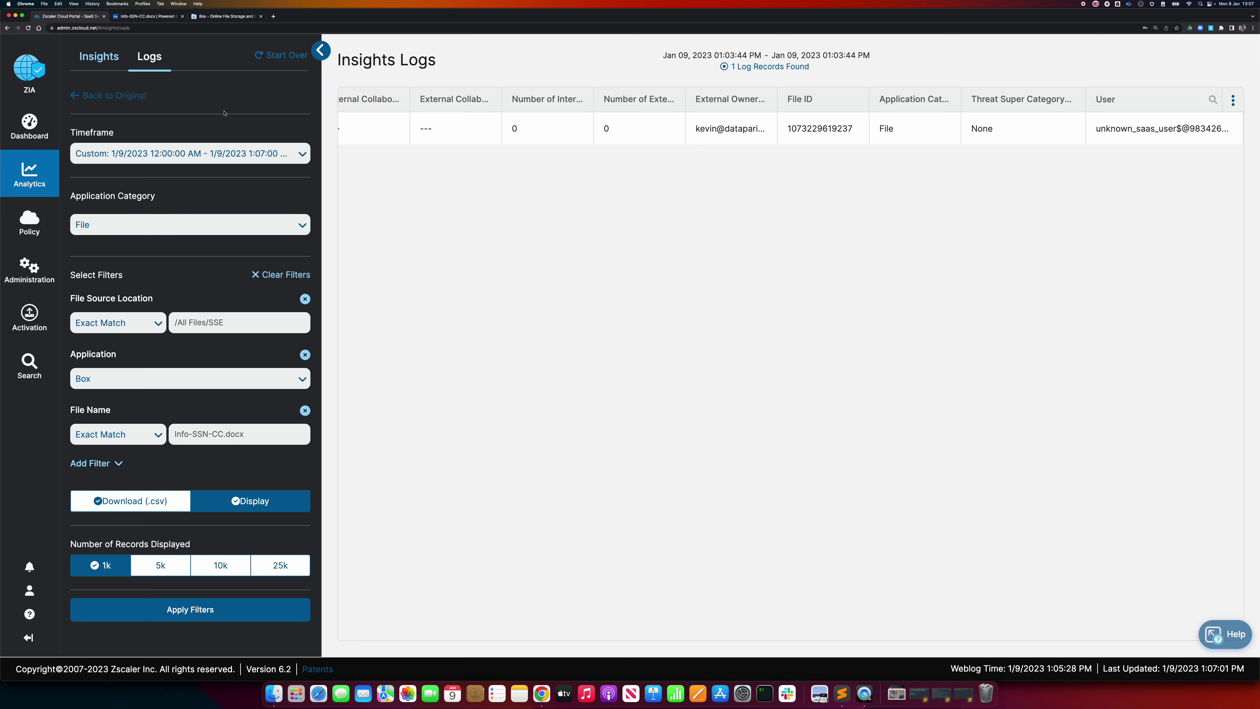
Step: Go to SaaS Security API Control and view the Malware Detection policy for File Sharing
mouse_move(36, 227)
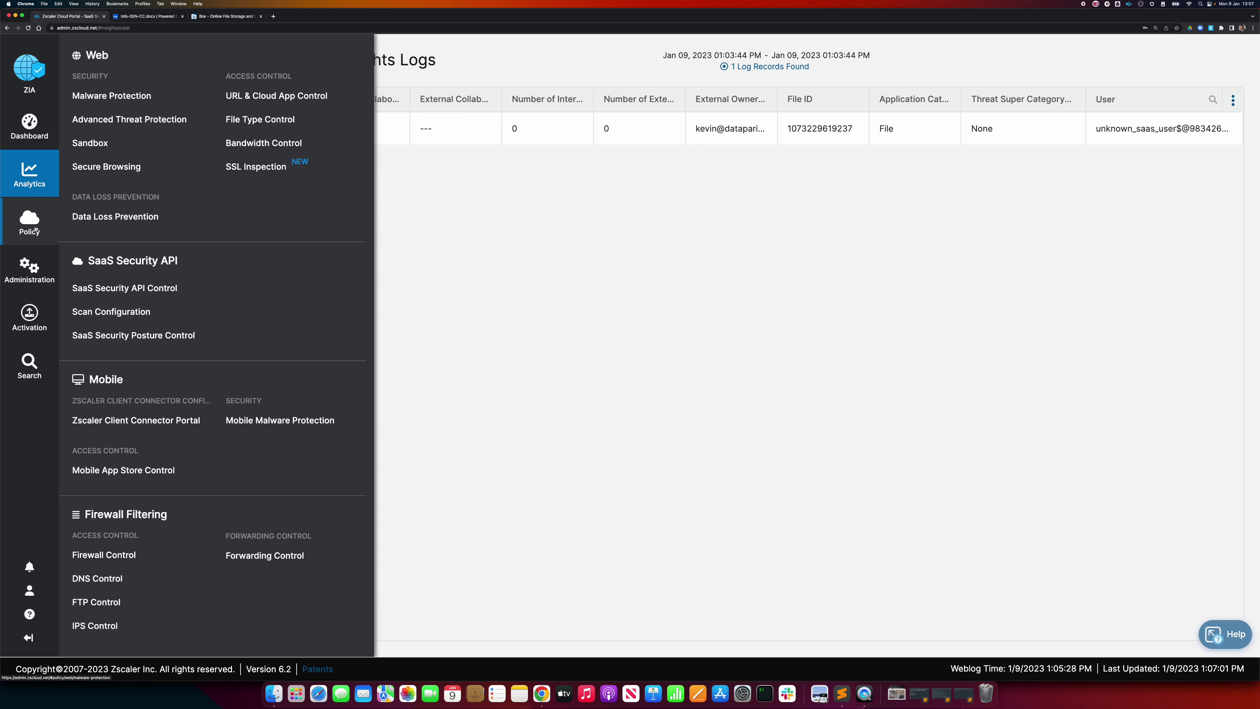
left_click(132, 288)
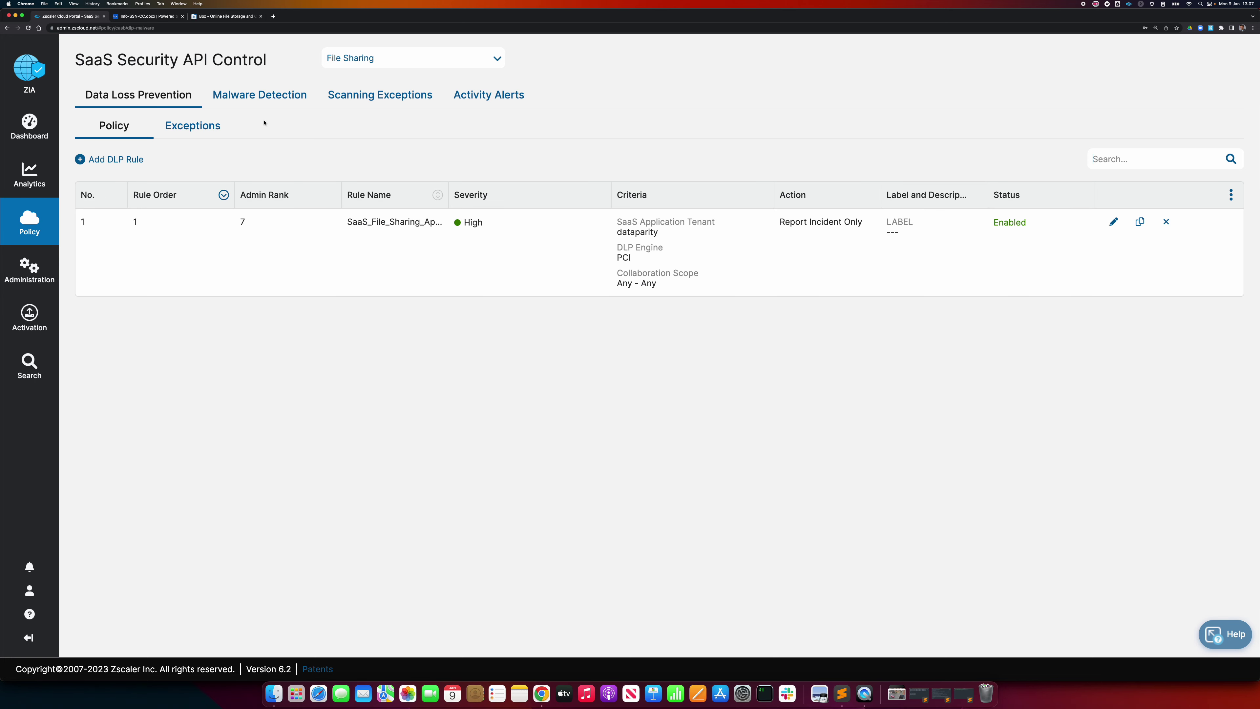
left_click(260, 95)
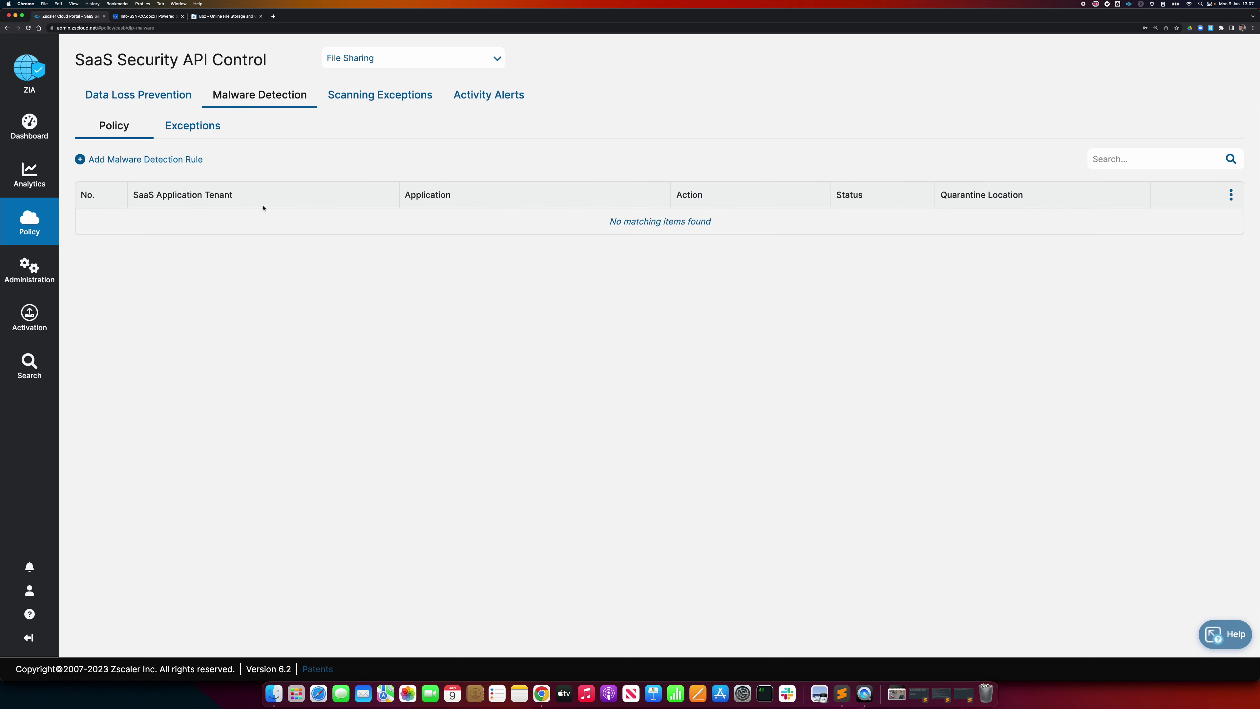
Step: Start a new malware detection rule, check which applications and settings it offers, and discard it
left_click(144, 160)
left_click(451, 296)
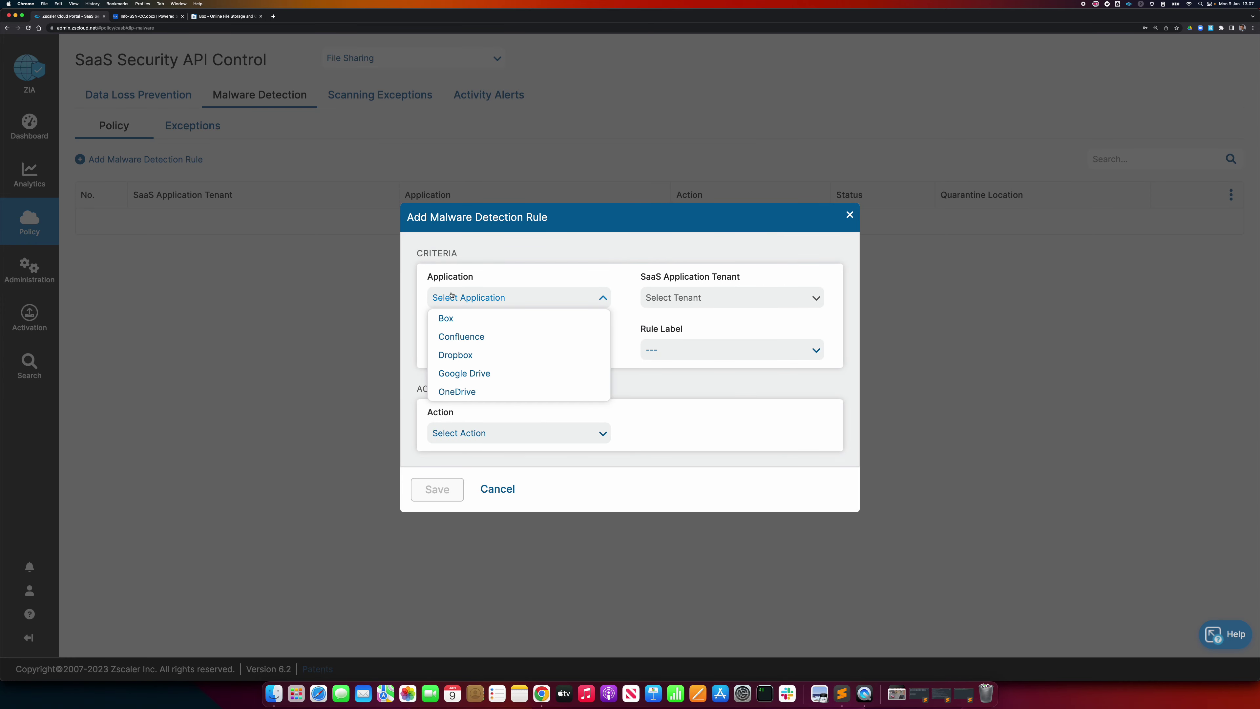
scroll(496, 369, "down", 1)
left_click(507, 254)
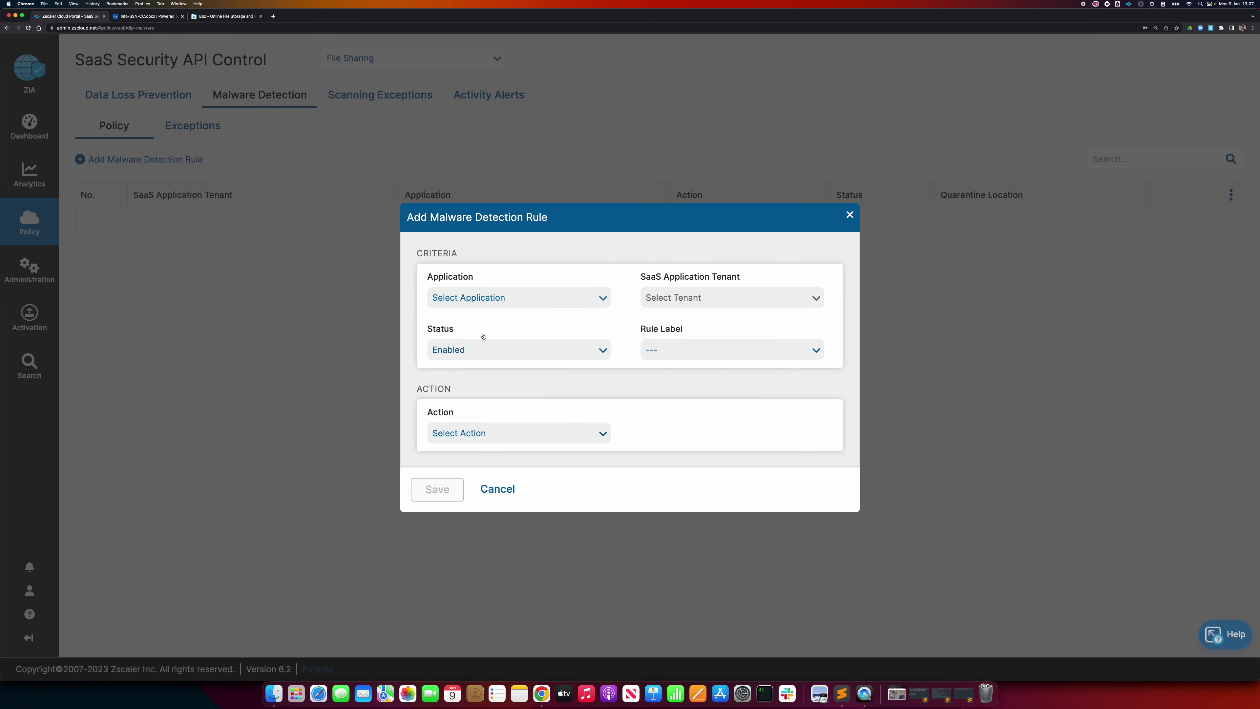
left_click(492, 497)
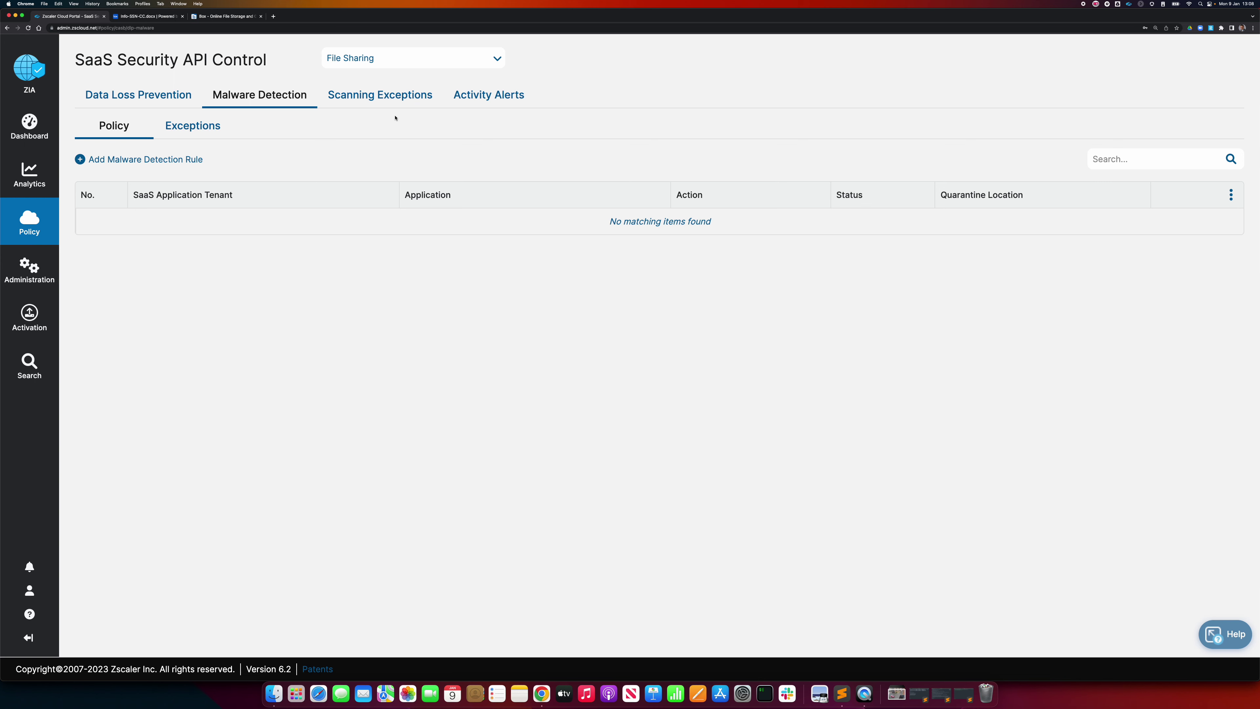
Step: View the Scanning Exceptions settings for excluding locations from content inspection
left_click(383, 98)
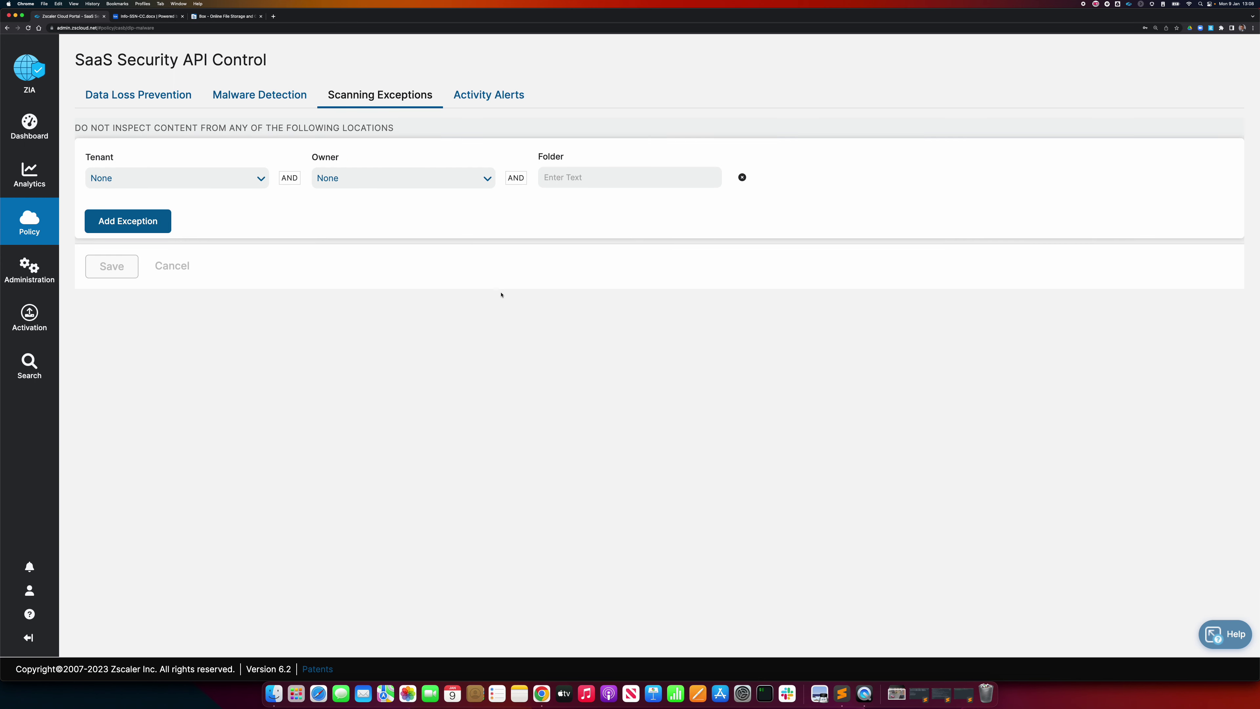